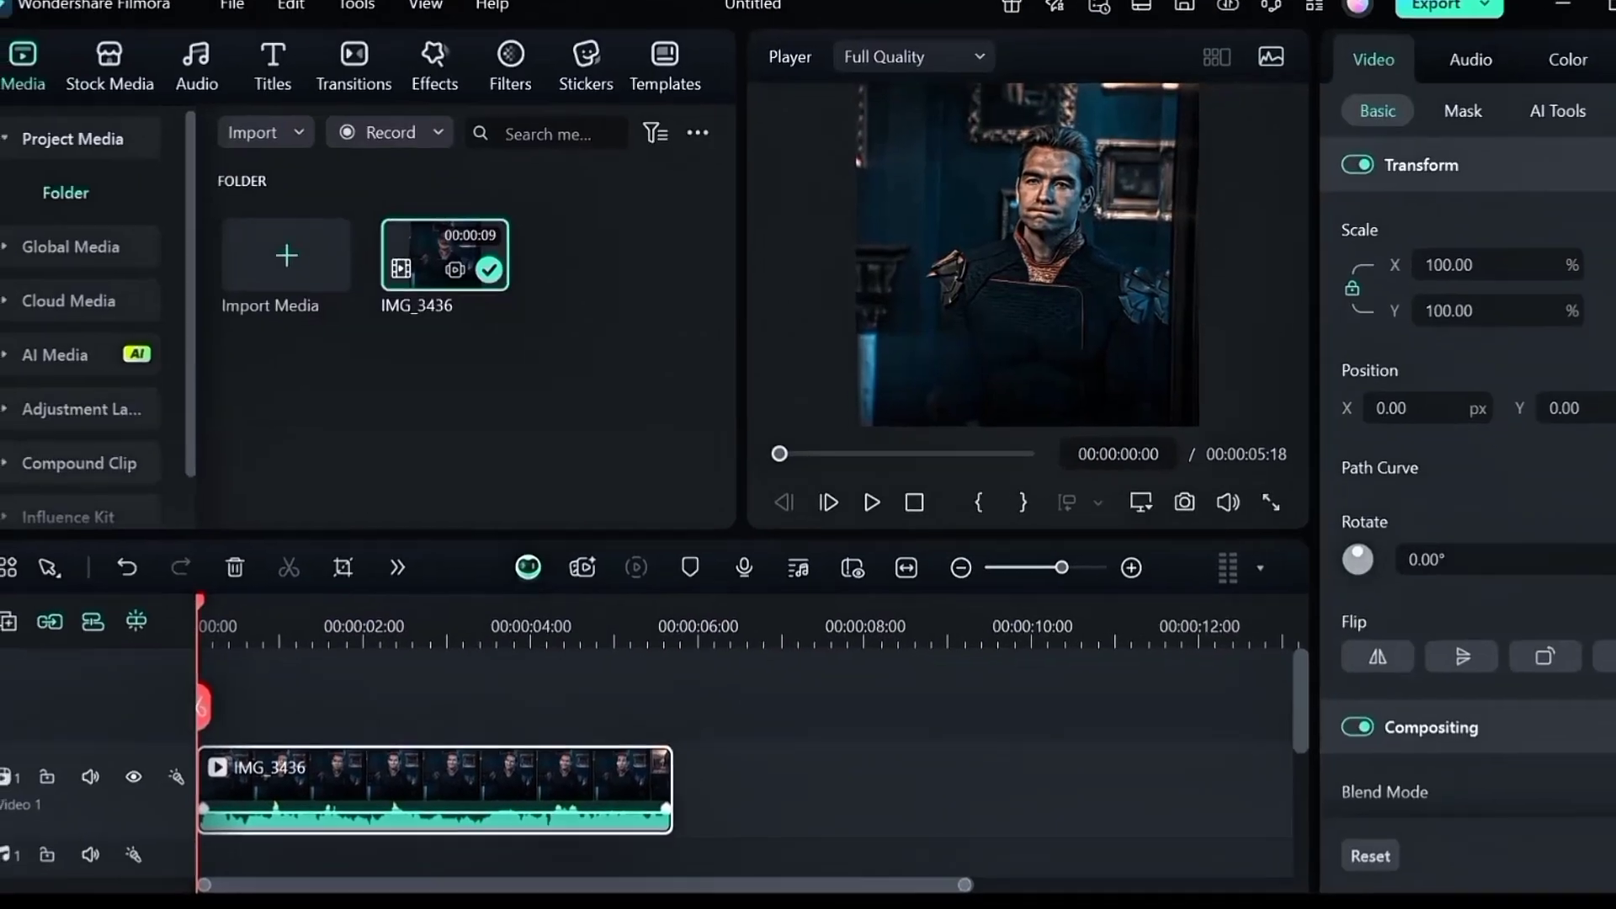
Generate SRT captions from the IMG_3436 clip with Speech to Text, using English (US) transcription and no translation.
right_click(459, 779)
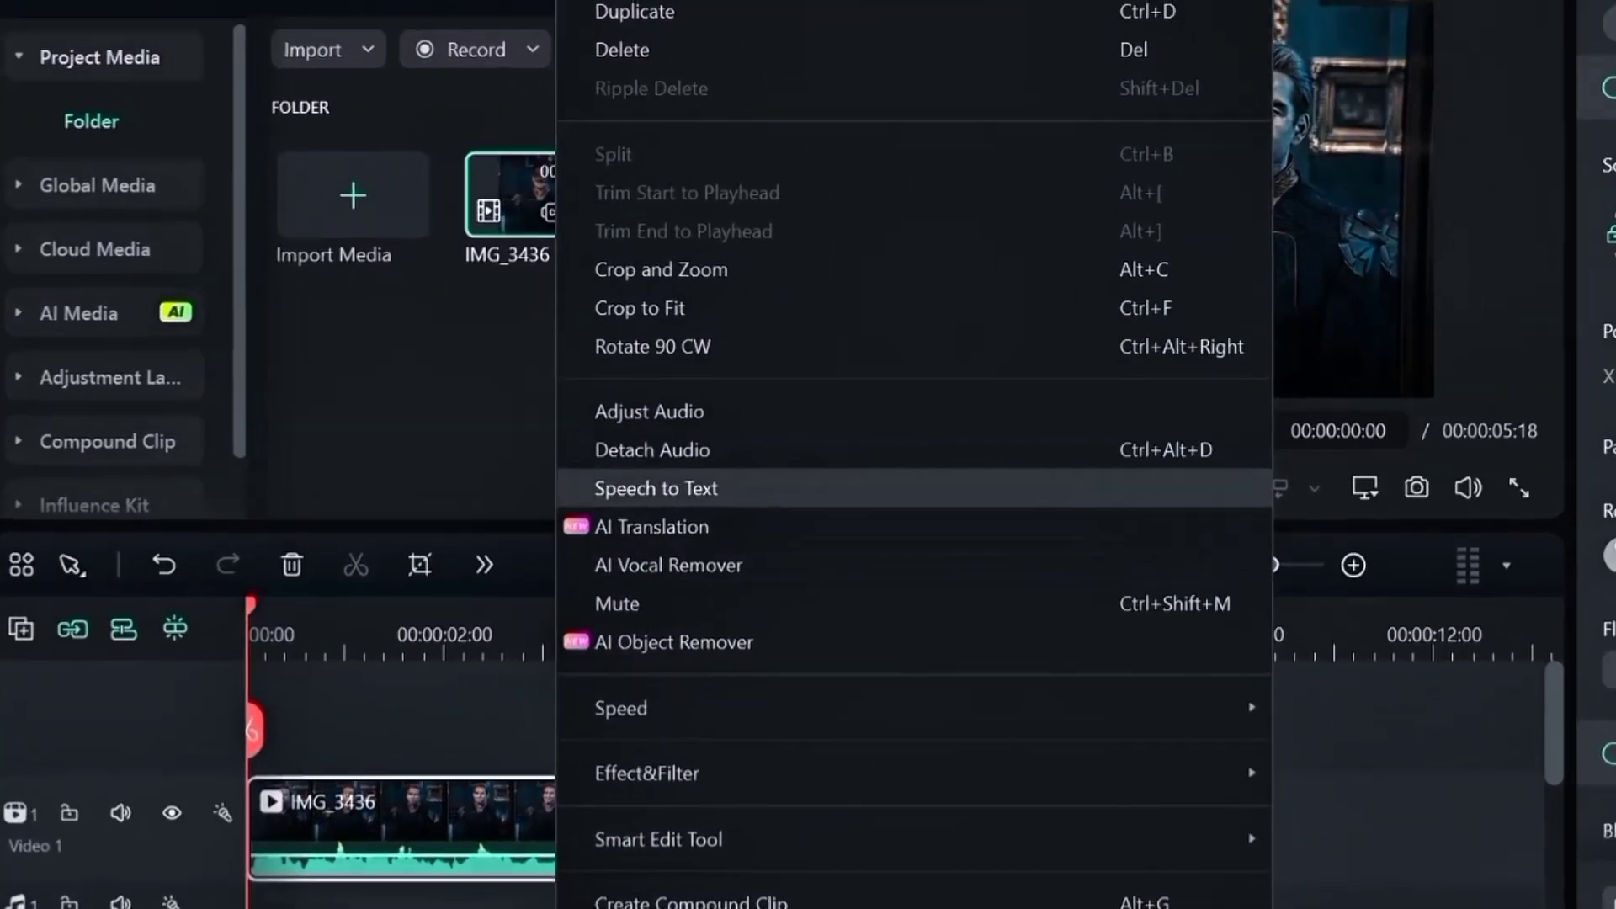
left_click(656, 488)
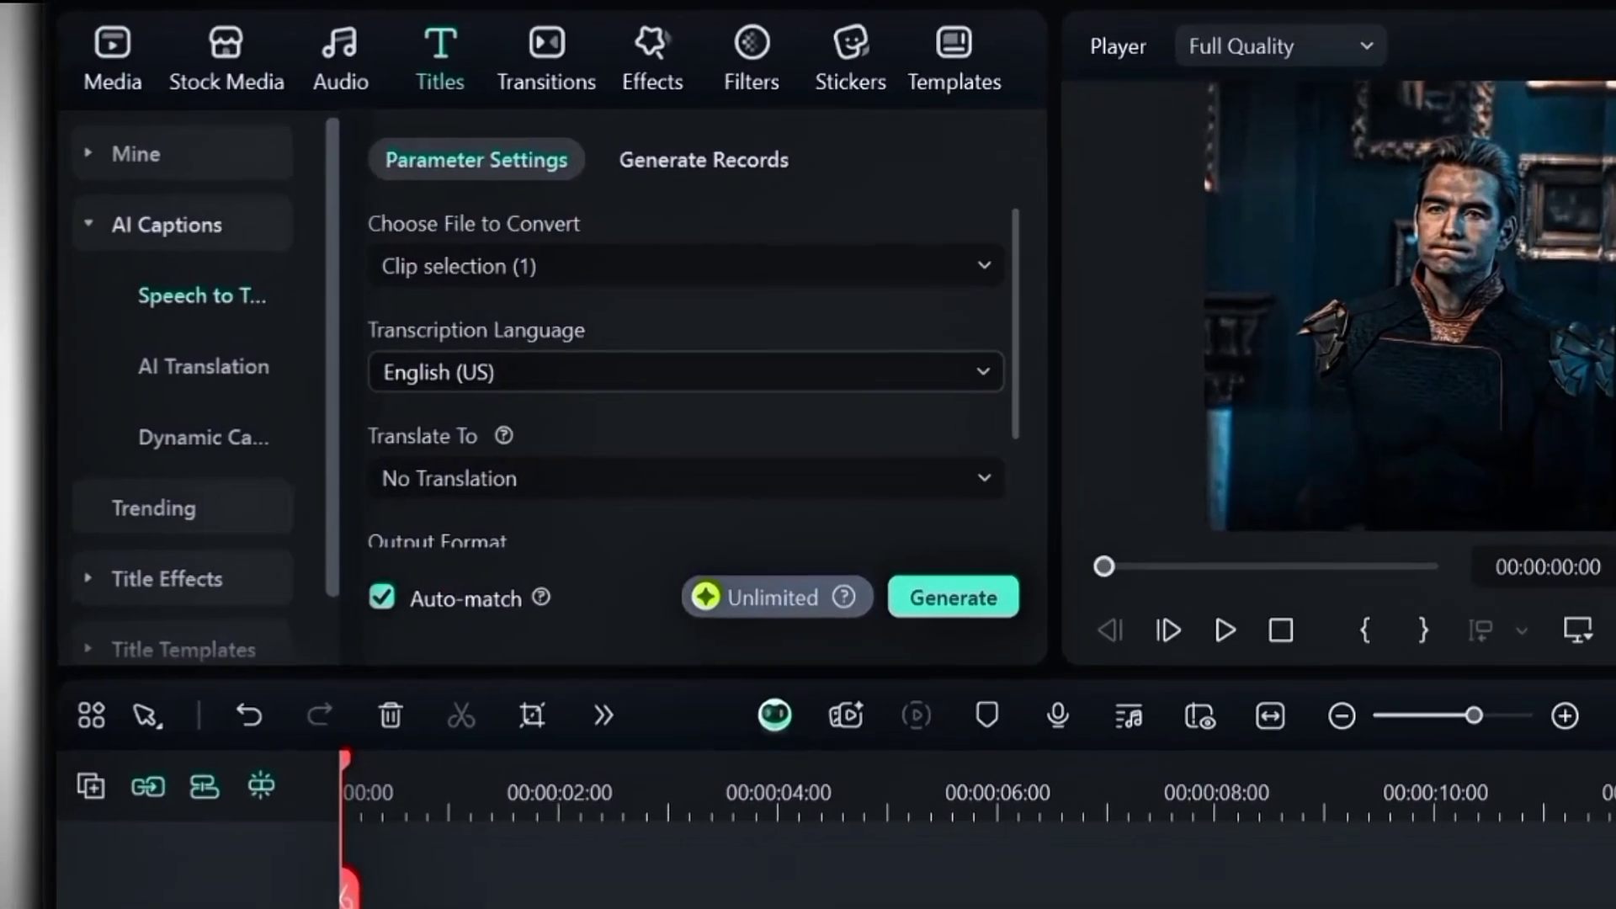
scroll(686, 398, "down", 3)
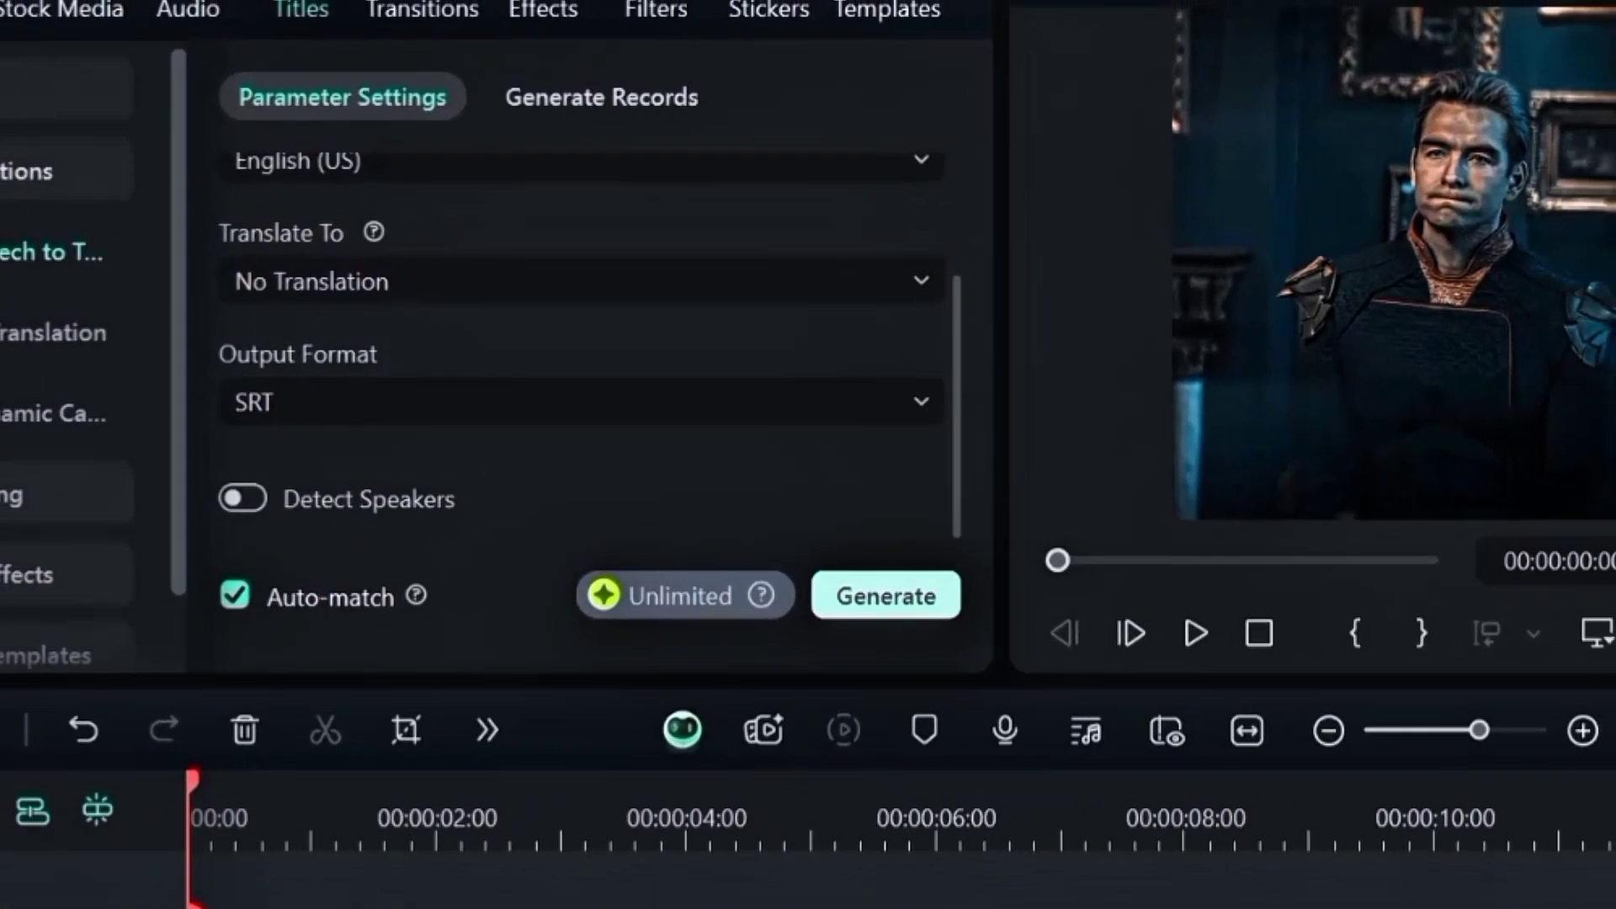
left_click(938, 600)
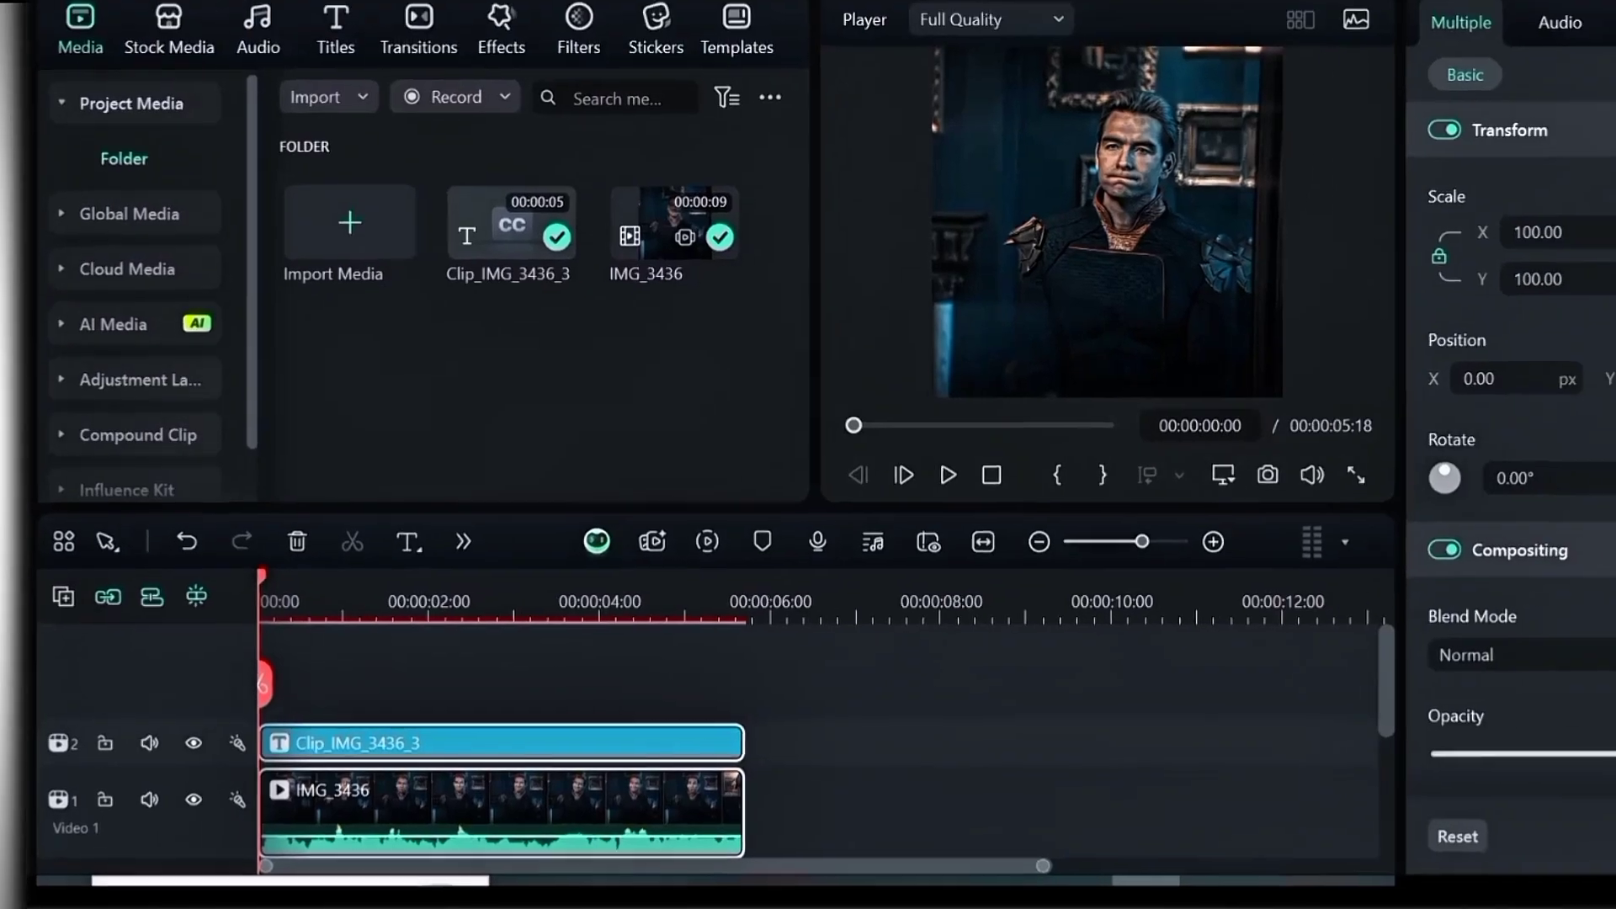
Open the generated caption clip for editing and delete the empty last subtitle.
double_click(346, 749)
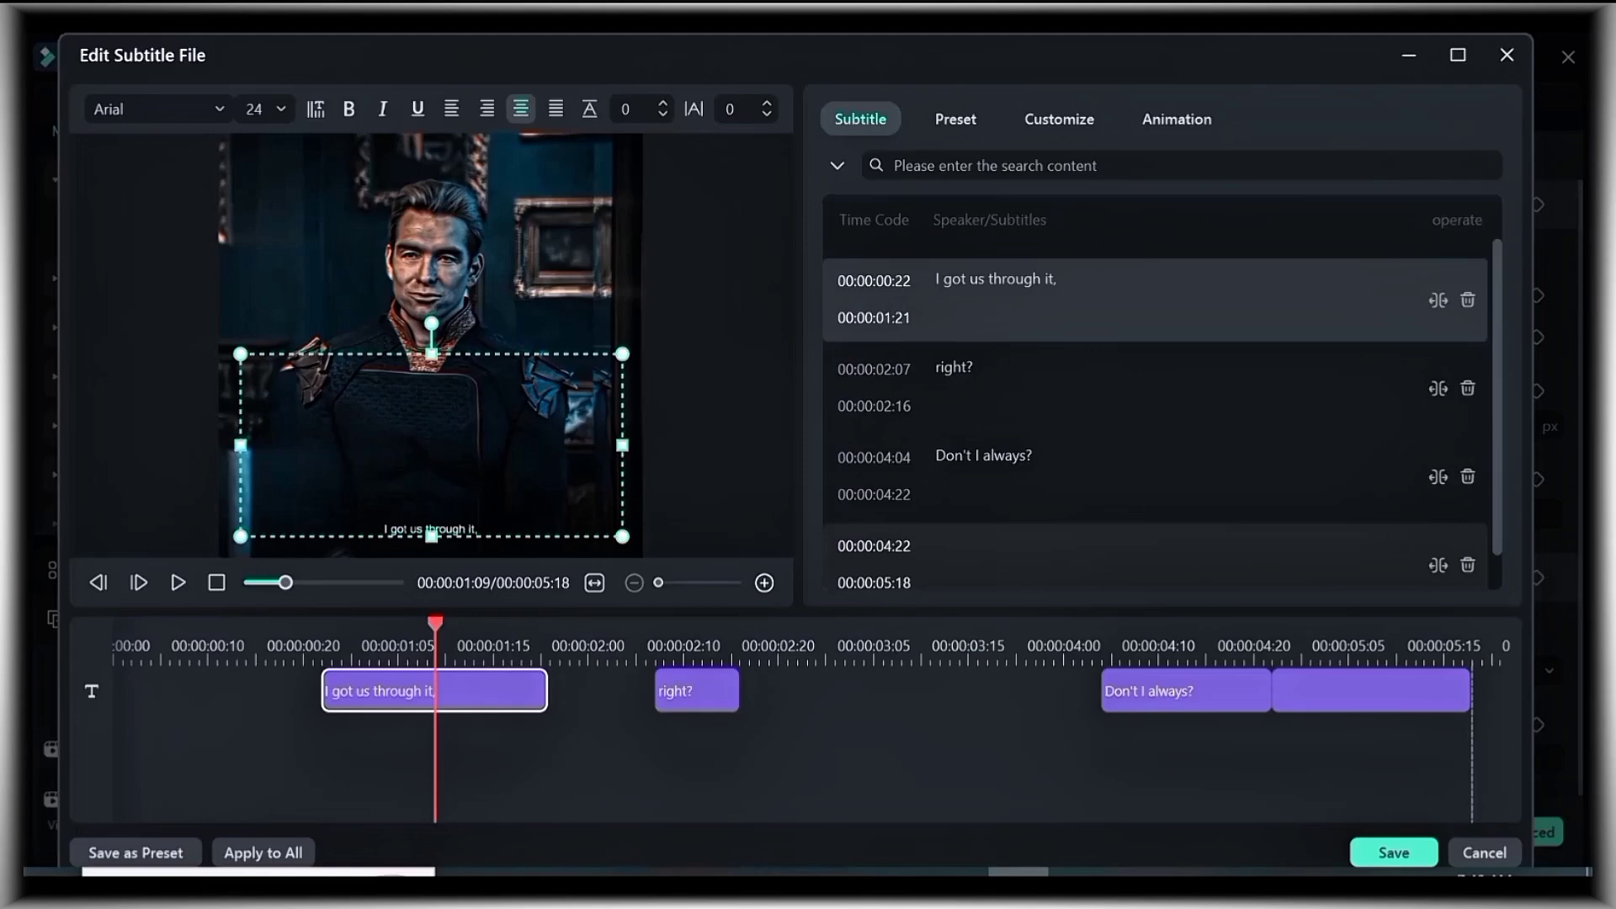
left_click(1464, 564)
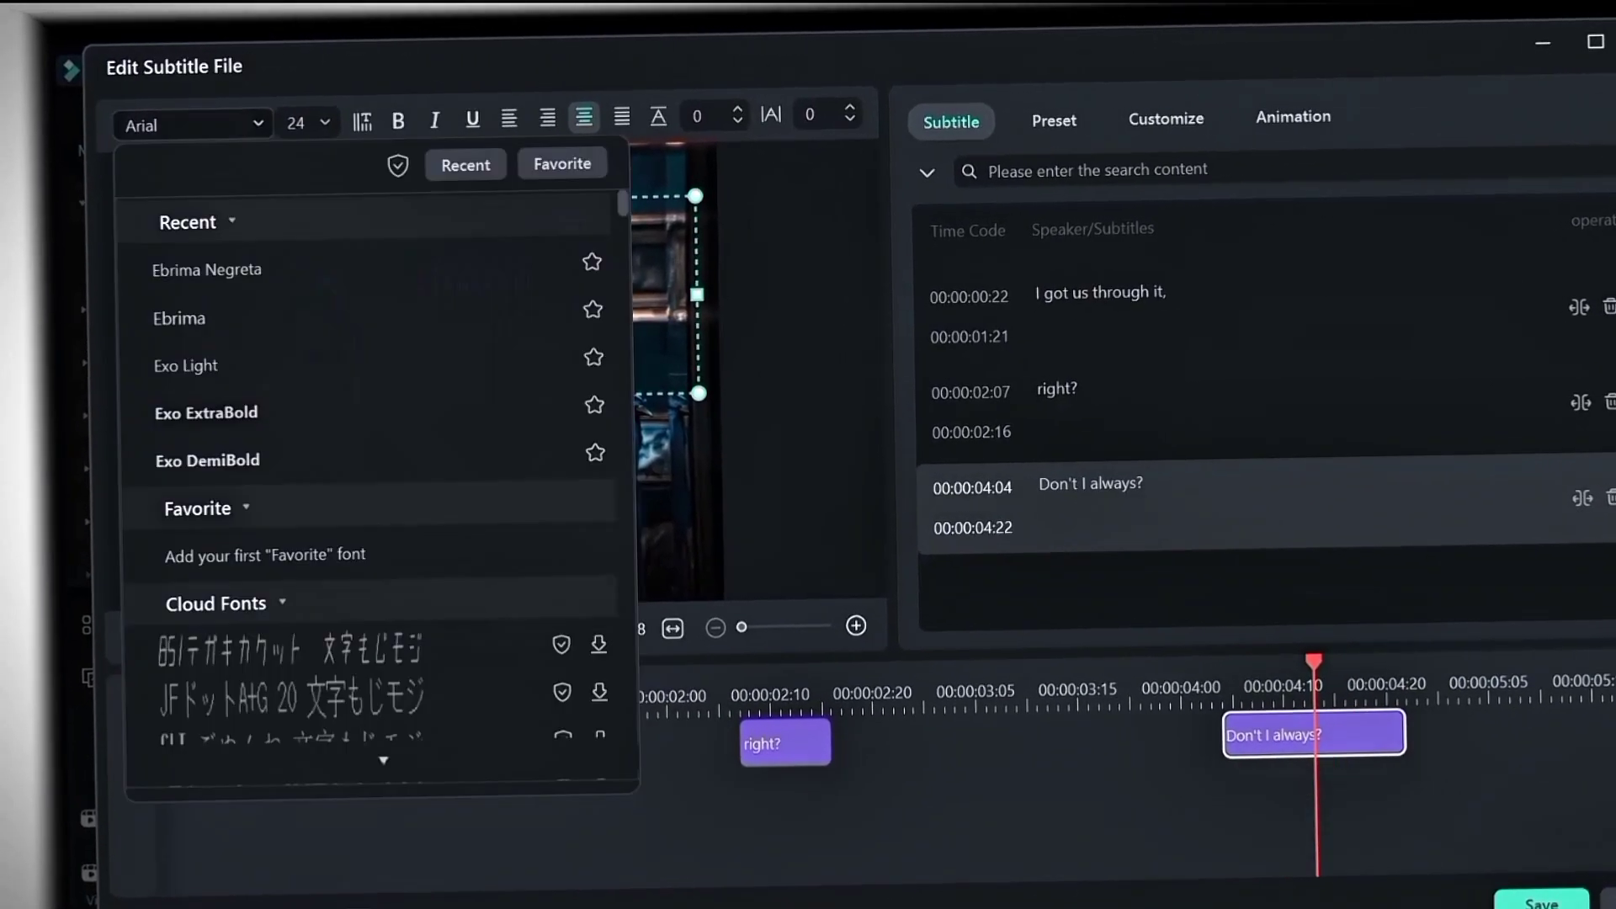
Set the "Don't I always?" subtitle's font to Ebrima Negreta and its size to 22.
scroll(253, 500, "down", 15)
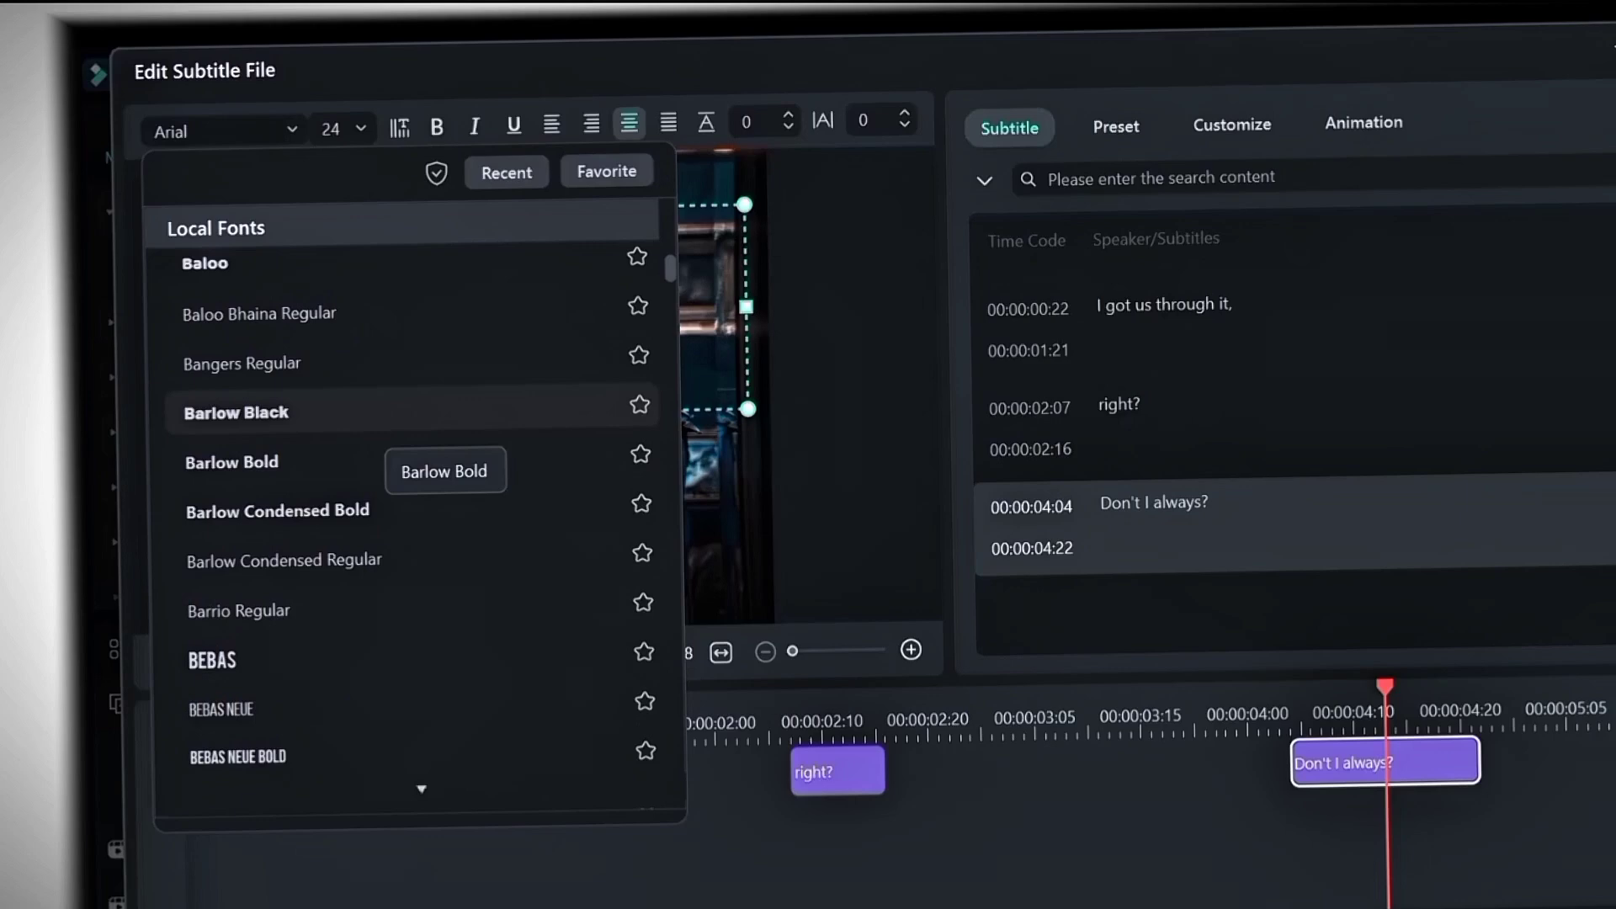
scroll(396, 446, "down", 15)
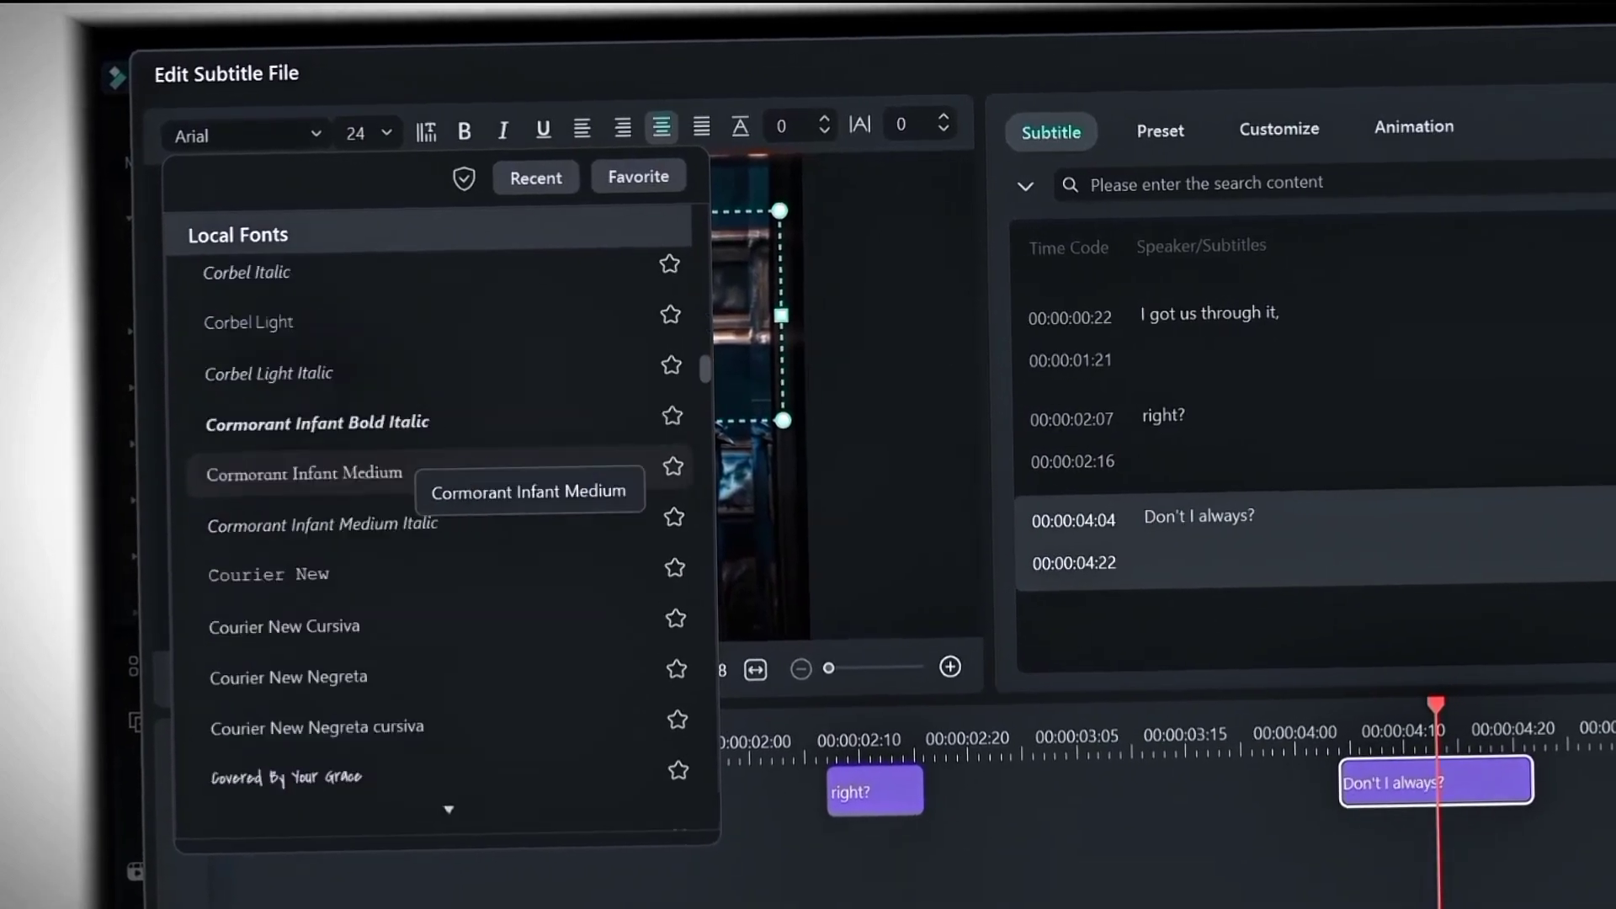
left_click(412, 479)
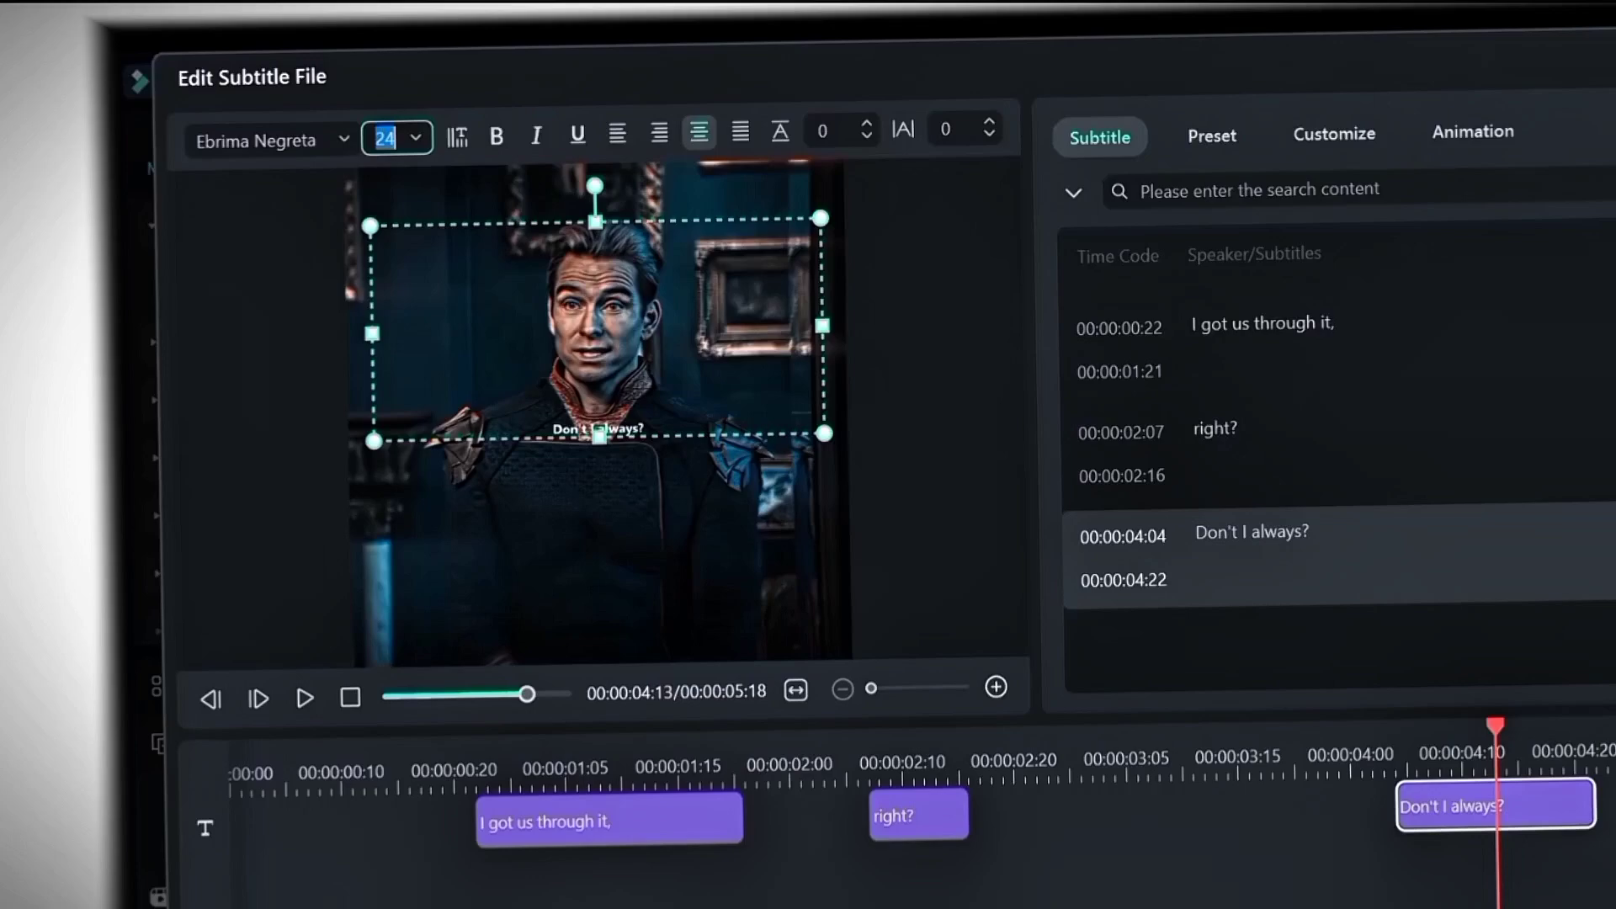
left_click(379, 137)
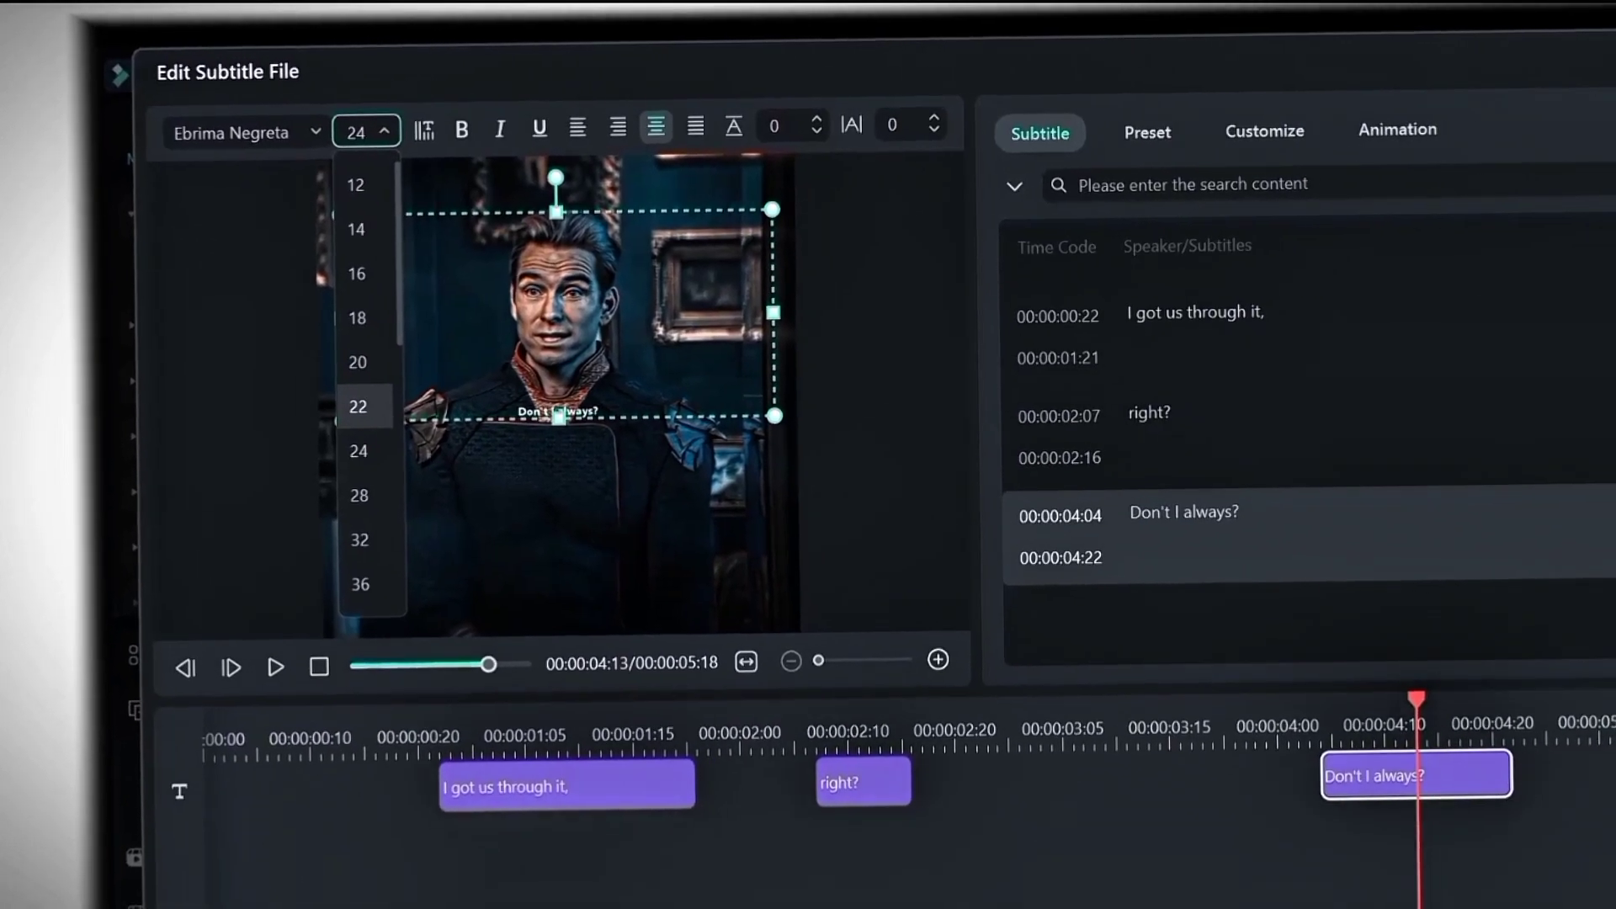
left_click(377, 418)
left_click(503, 710)
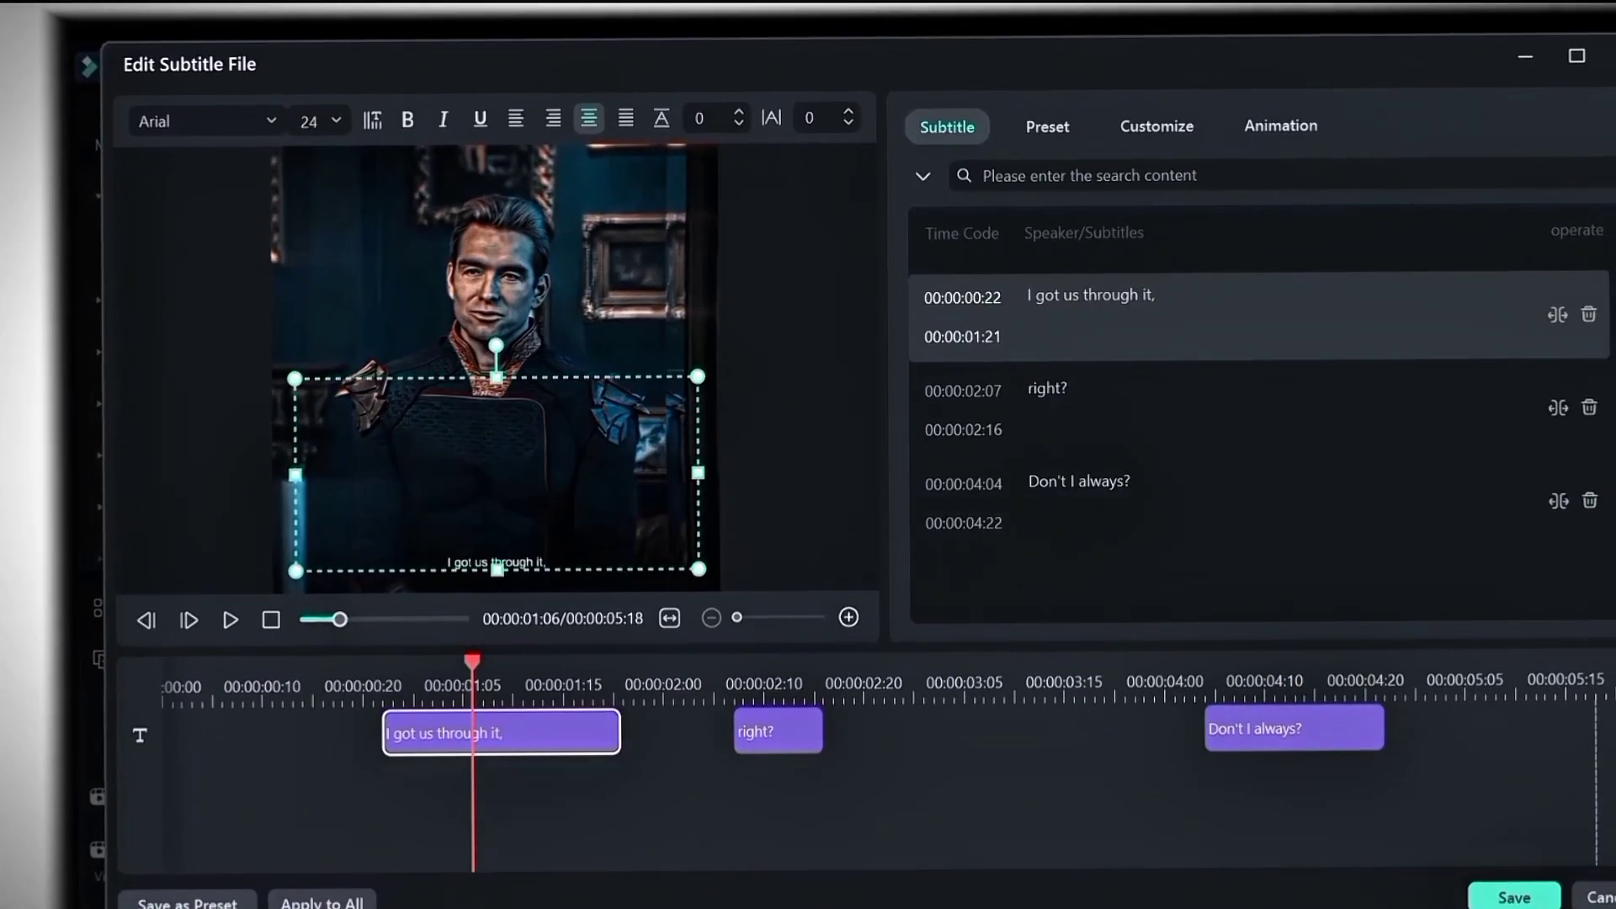
Rewrite the "Don't I always?" subtitle in capitals as "DON'T I ALWAYS?".
left_click(1242, 708)
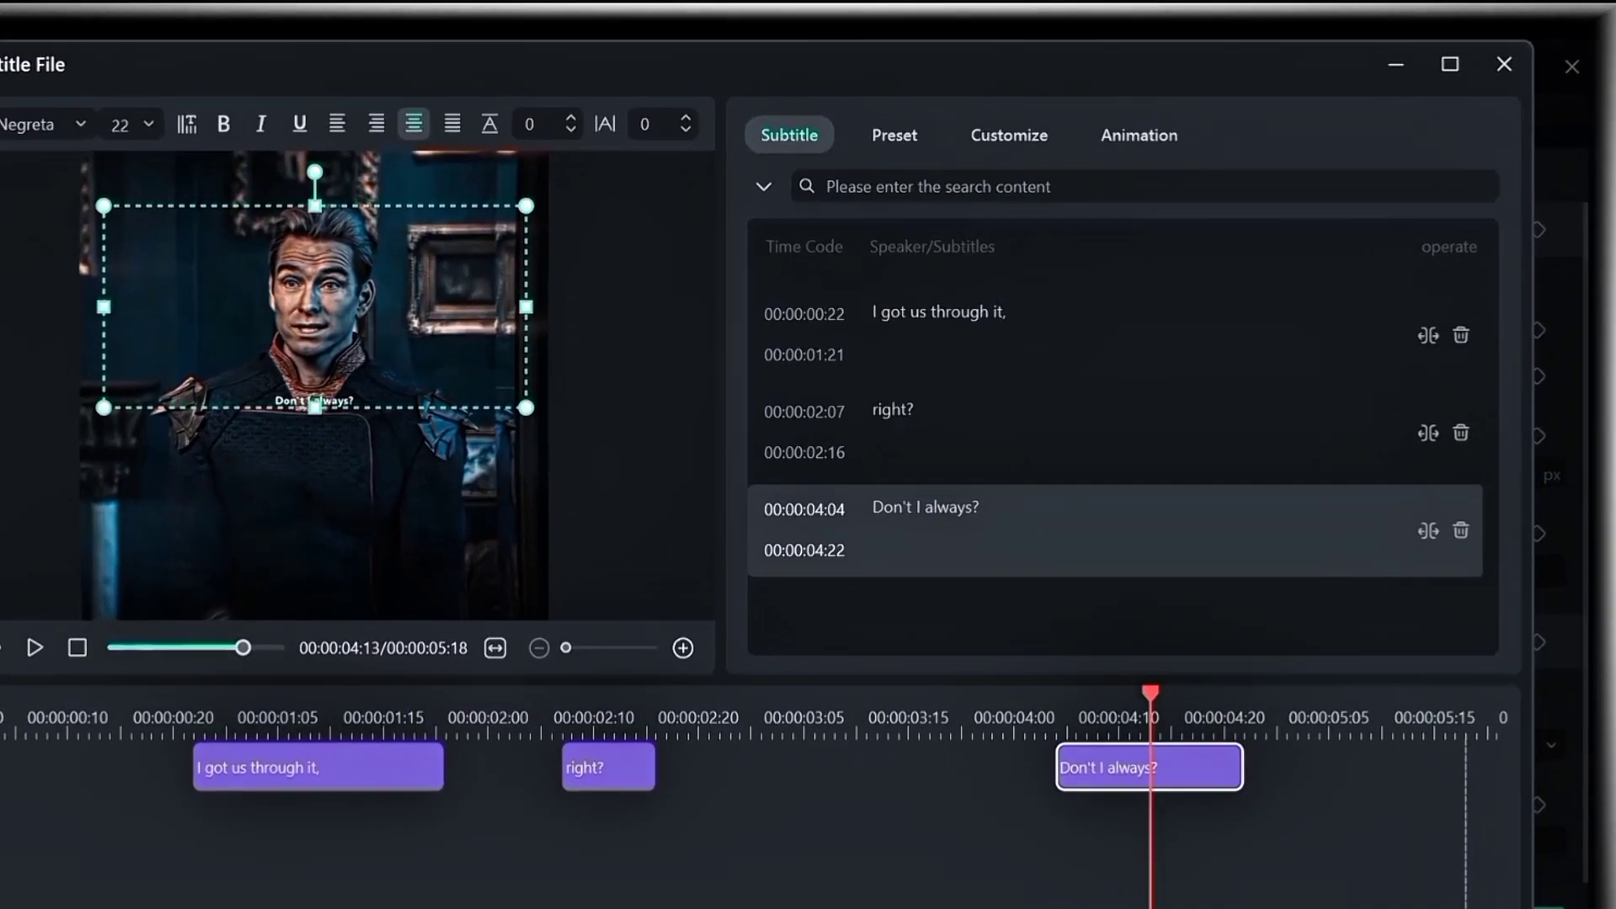
left_click_drag(821, 545, 834, 544)
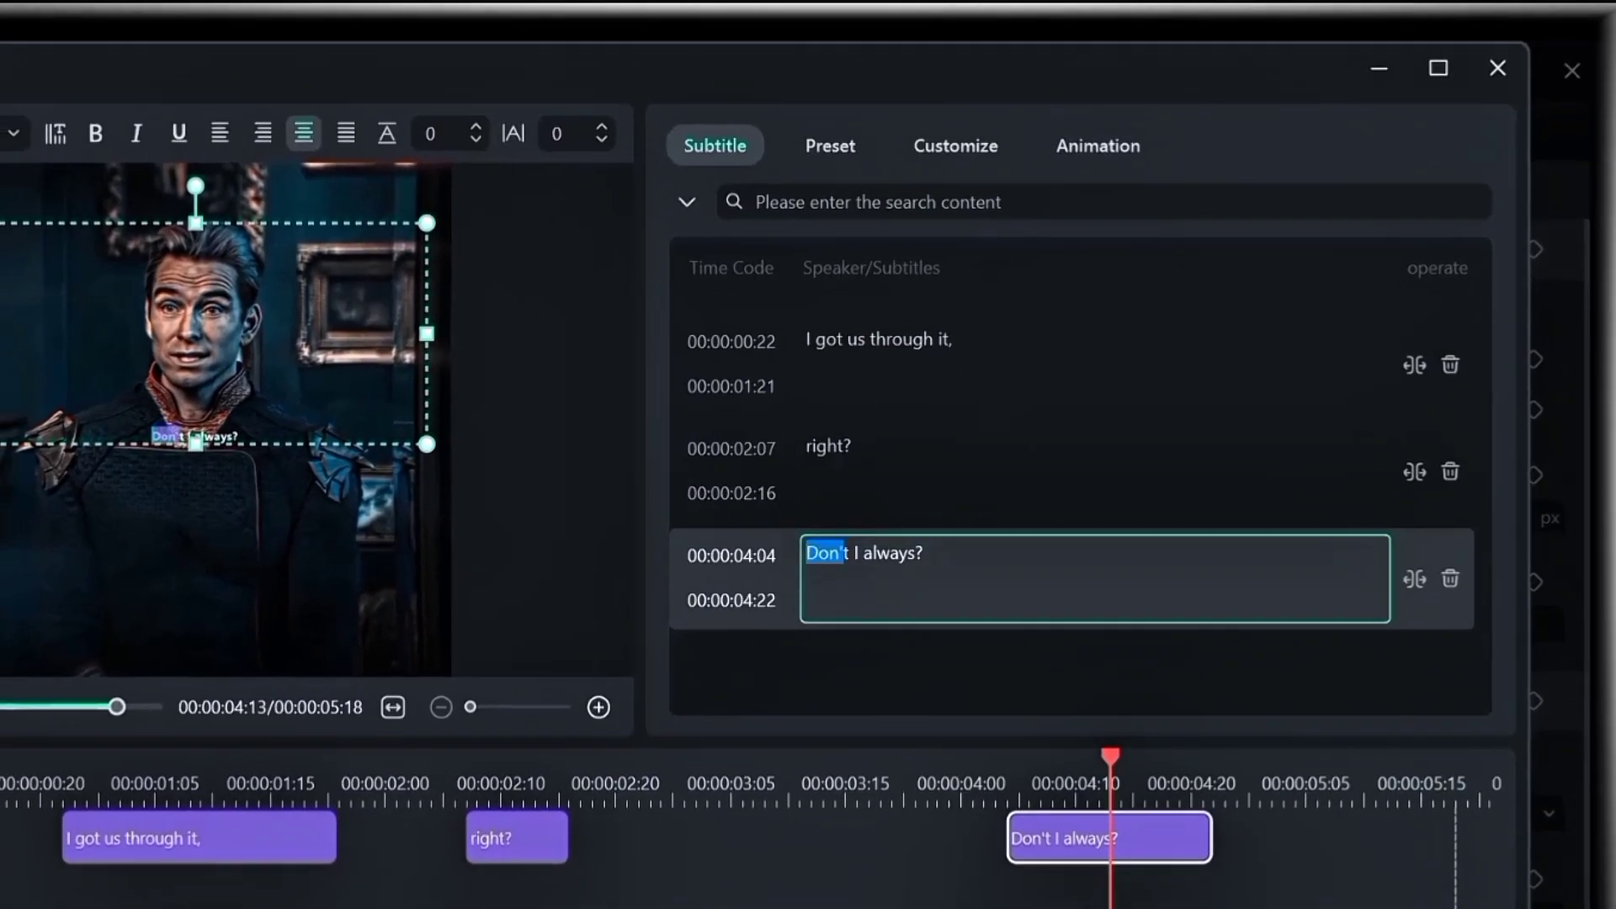
left_click(843, 553)
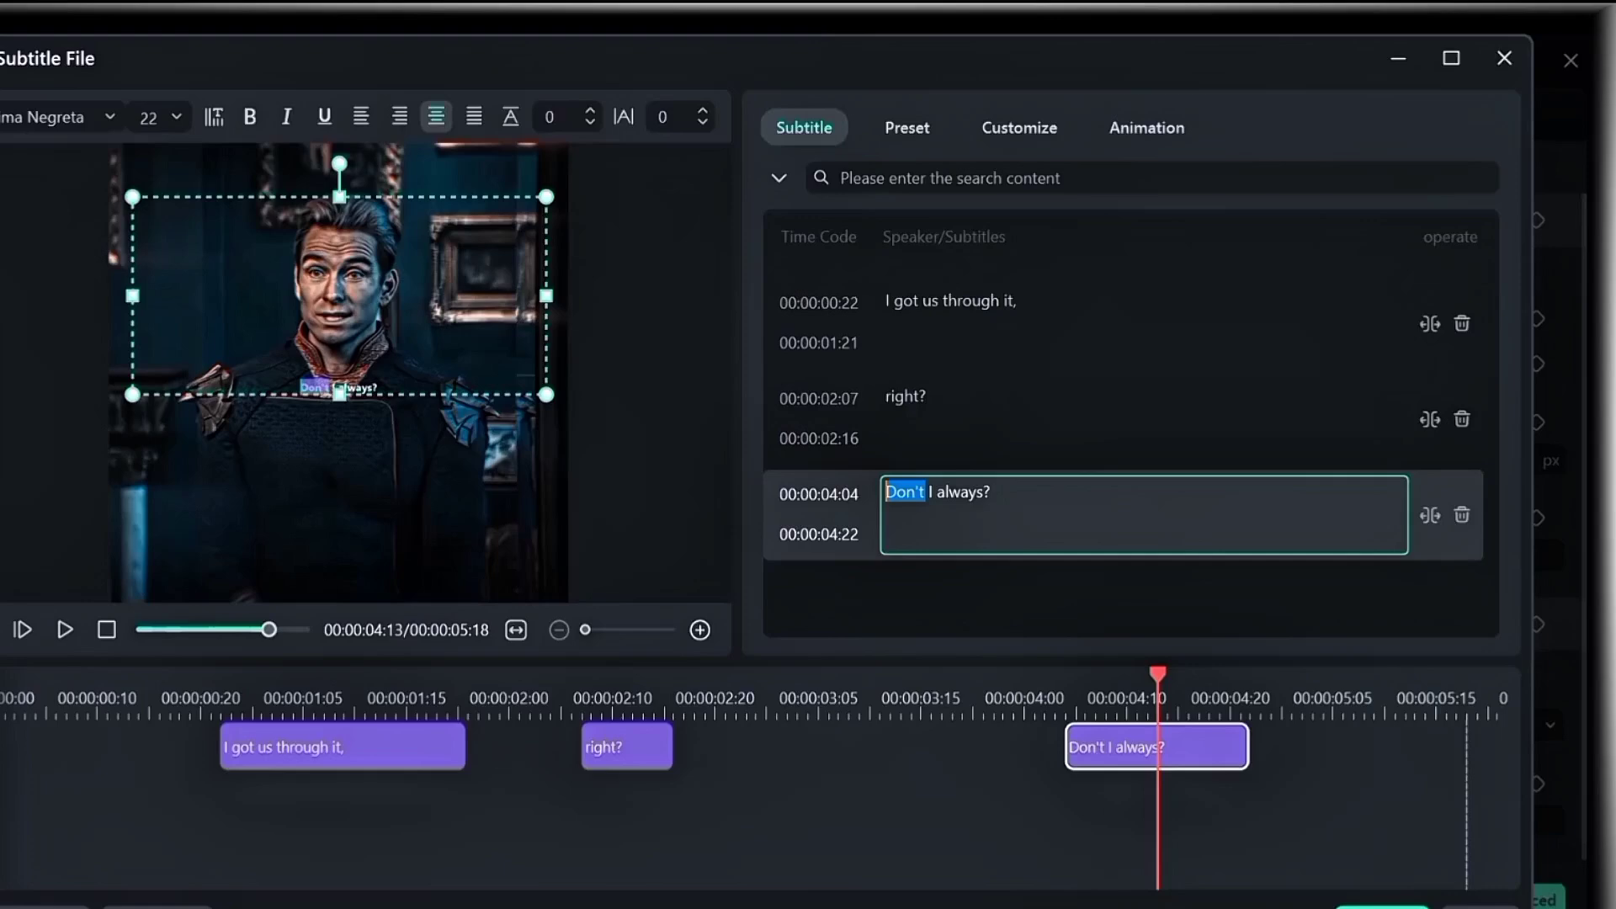
key("BackSpace")
type("DON")
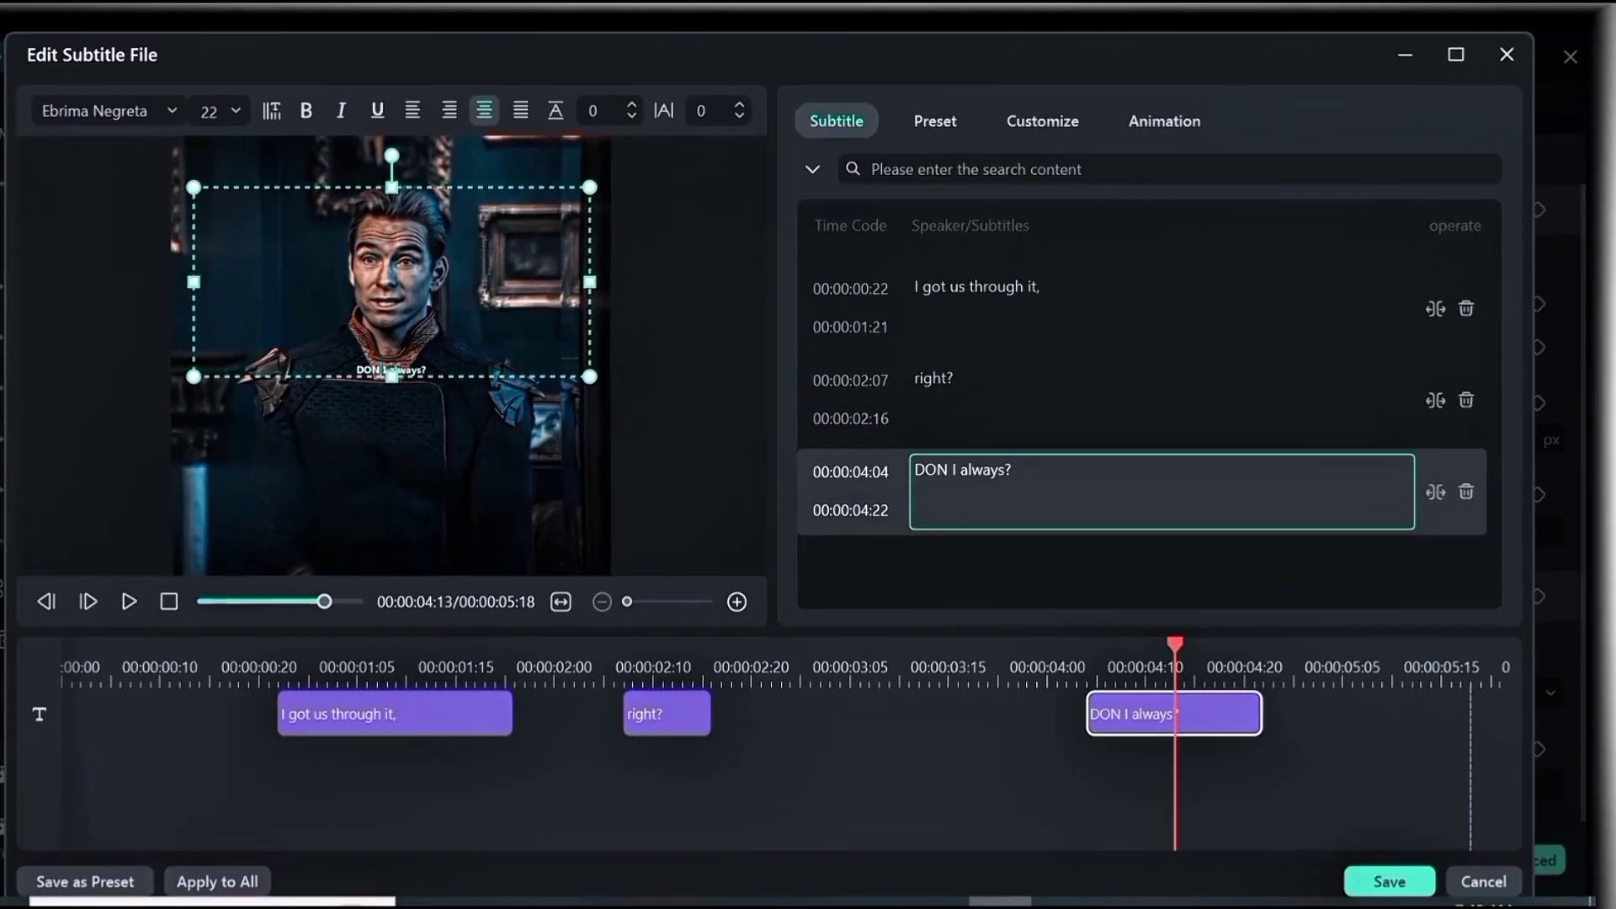
type("'T I ")
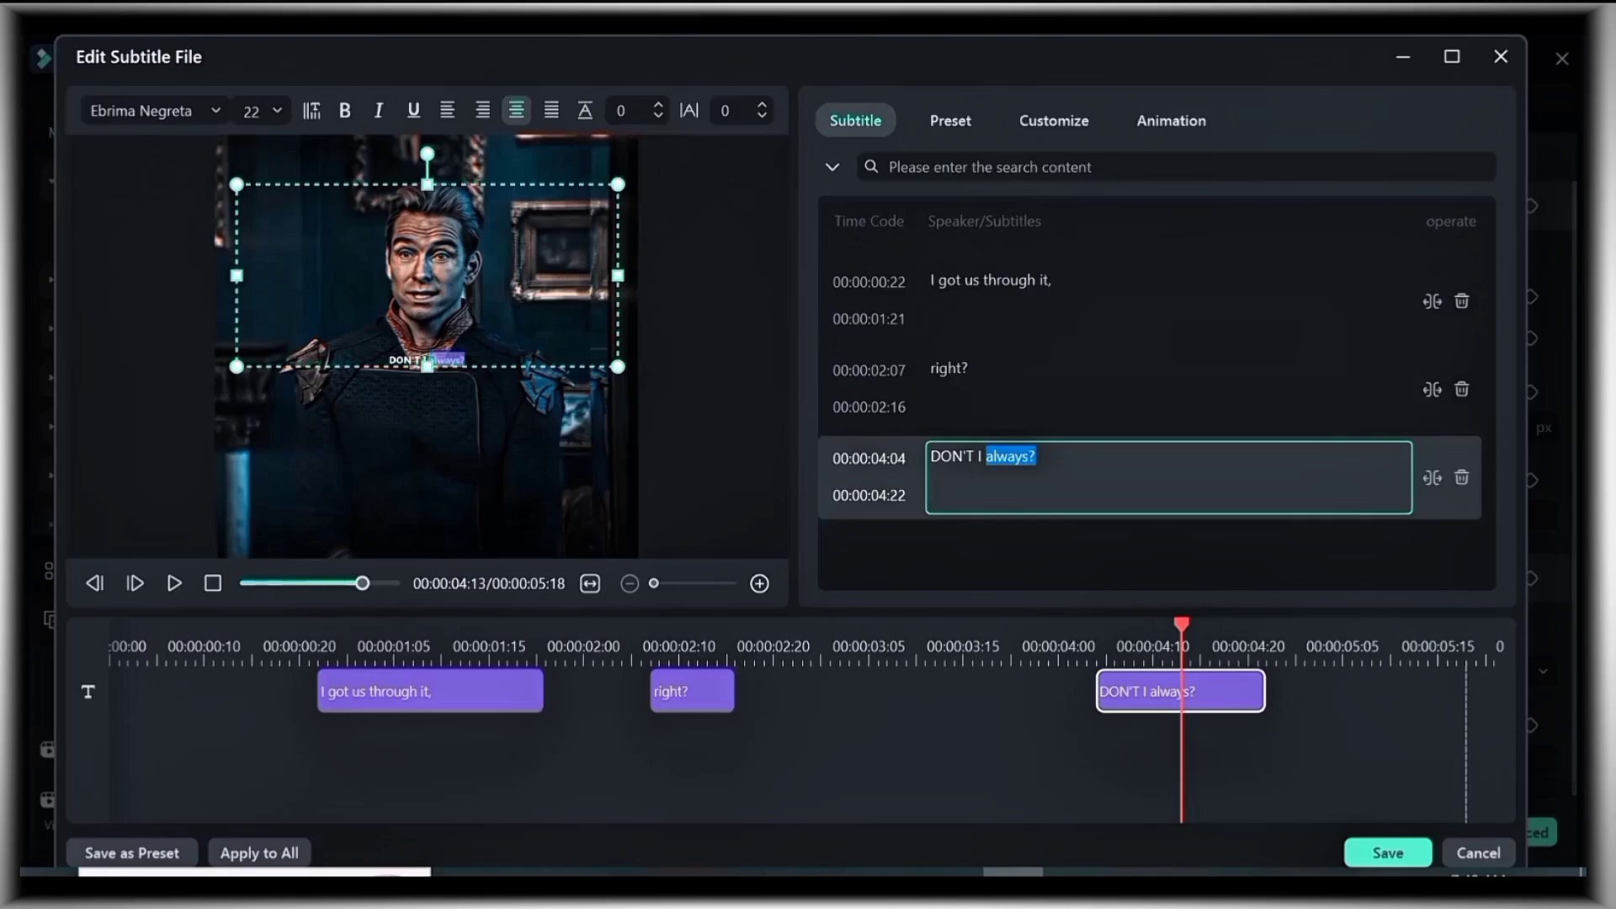
type("ALWAYS")
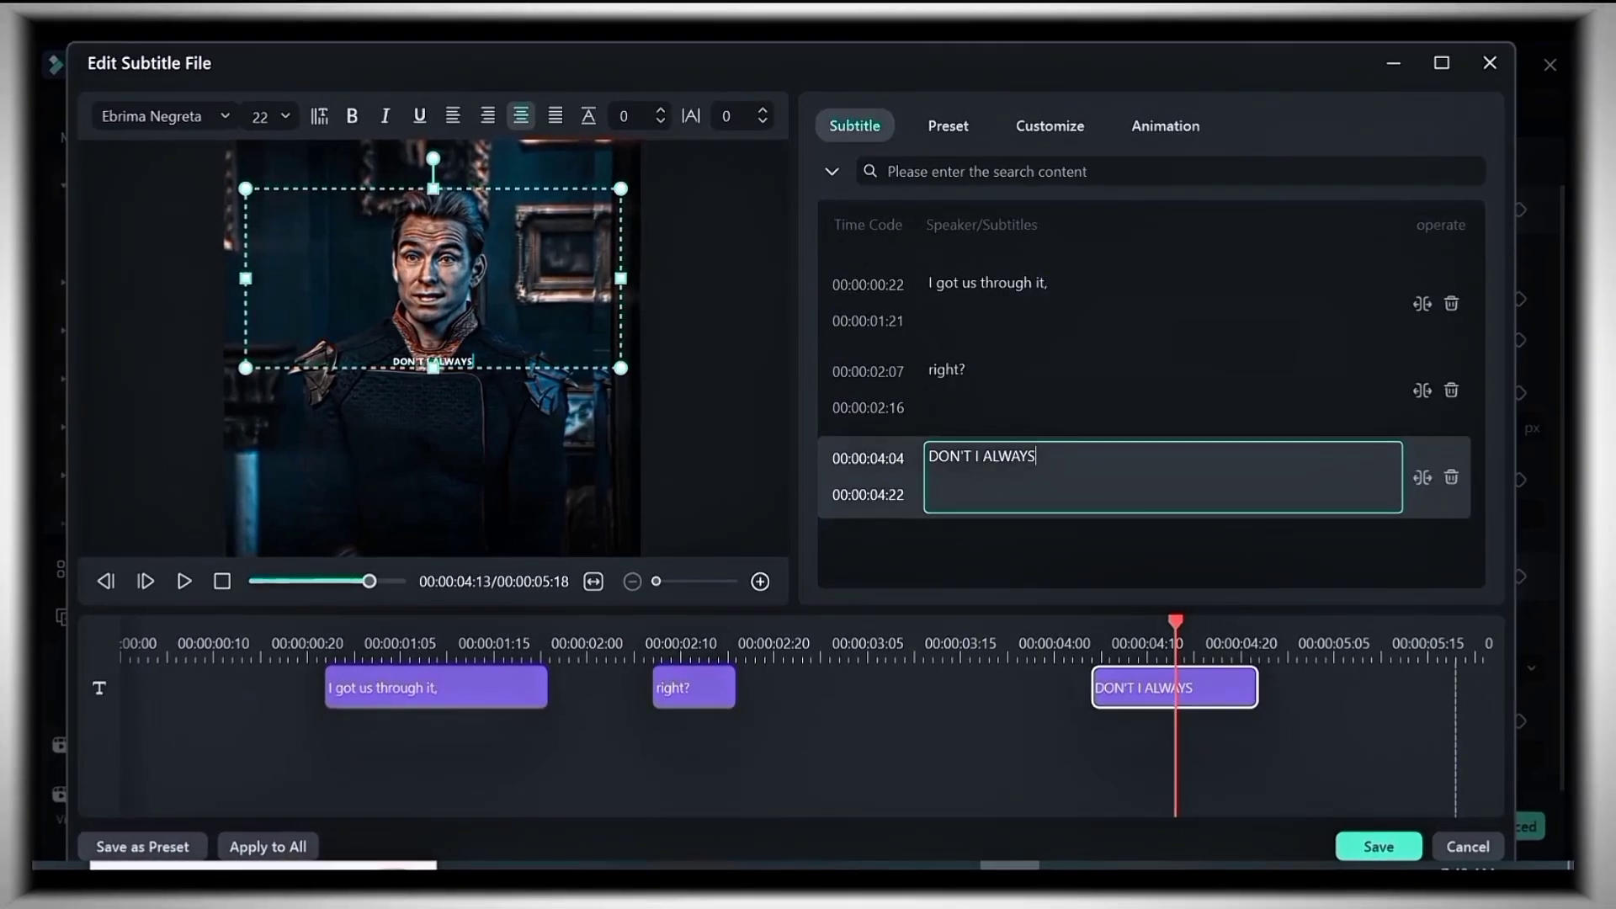
type("?")
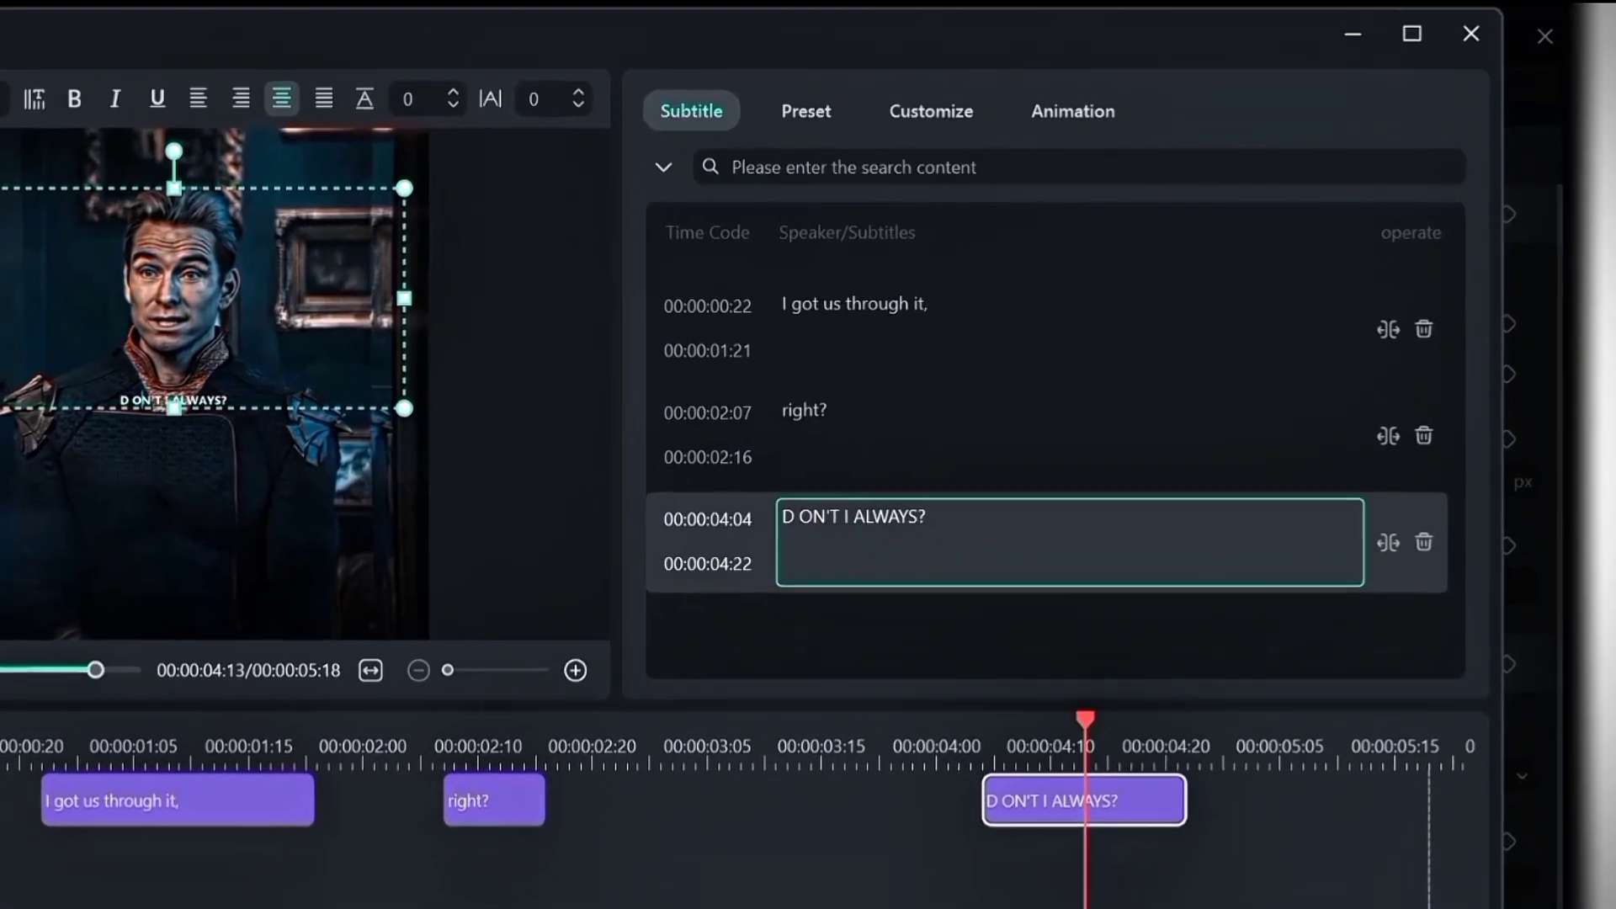
Insert spaces between the letters of the last subtitle so it reads "D O N ' T I A L W A Y S ?".
key("Right")
key("Right")
key("Right")
key("Right")
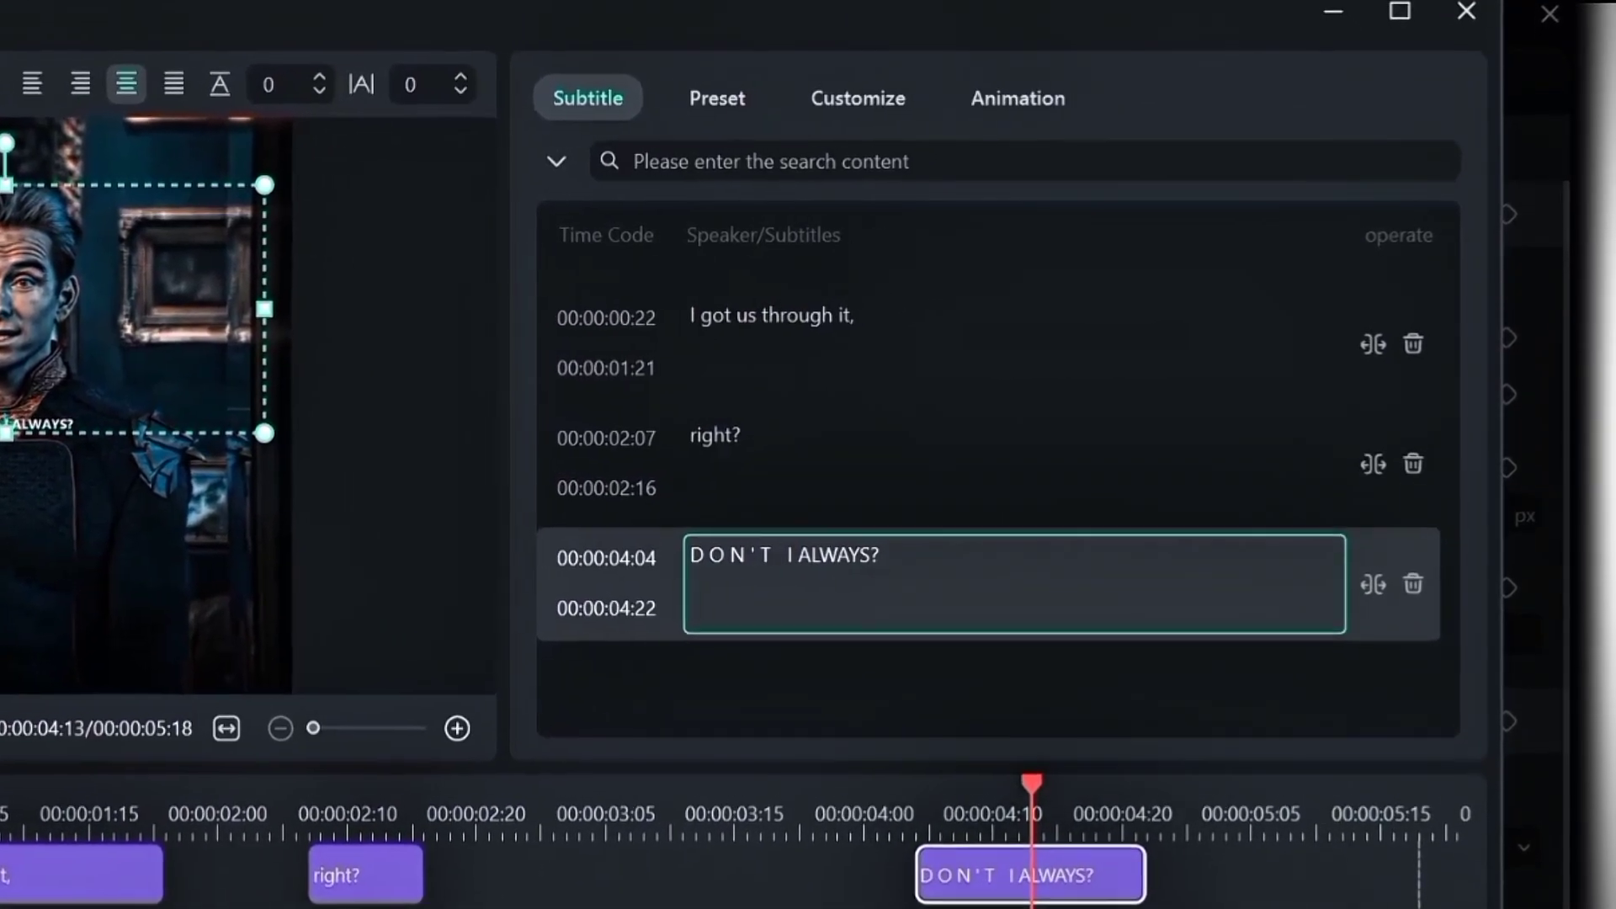
key("Right")
key("Right")
key("Right")
key("Right")
key("Right")
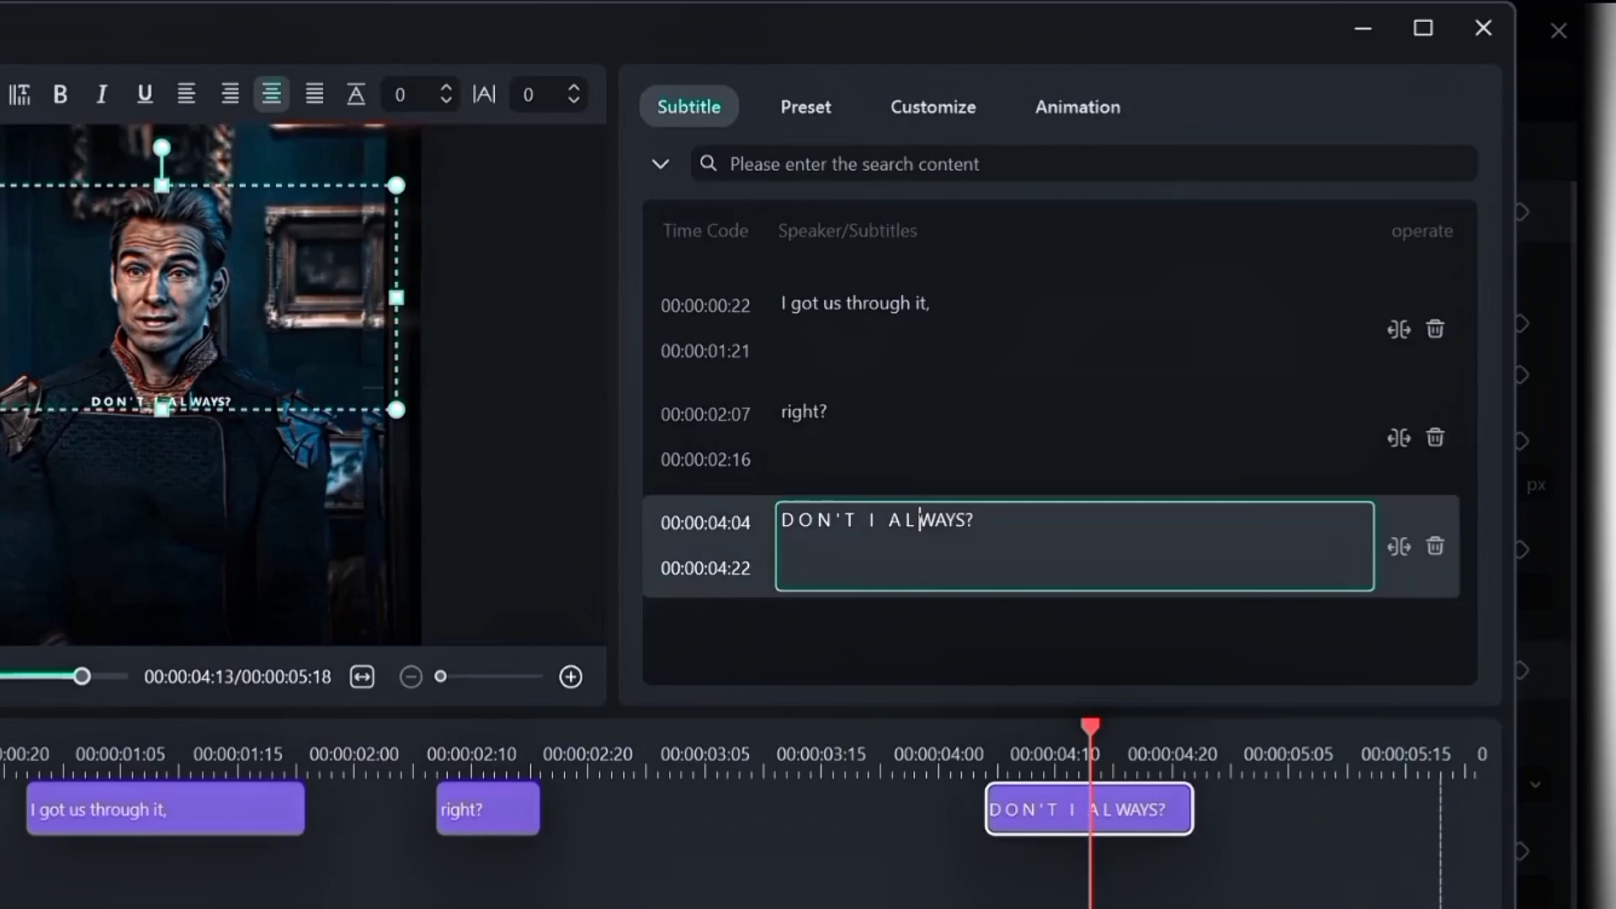
key("Right")
key("Right")
key("Right")
key("Right")
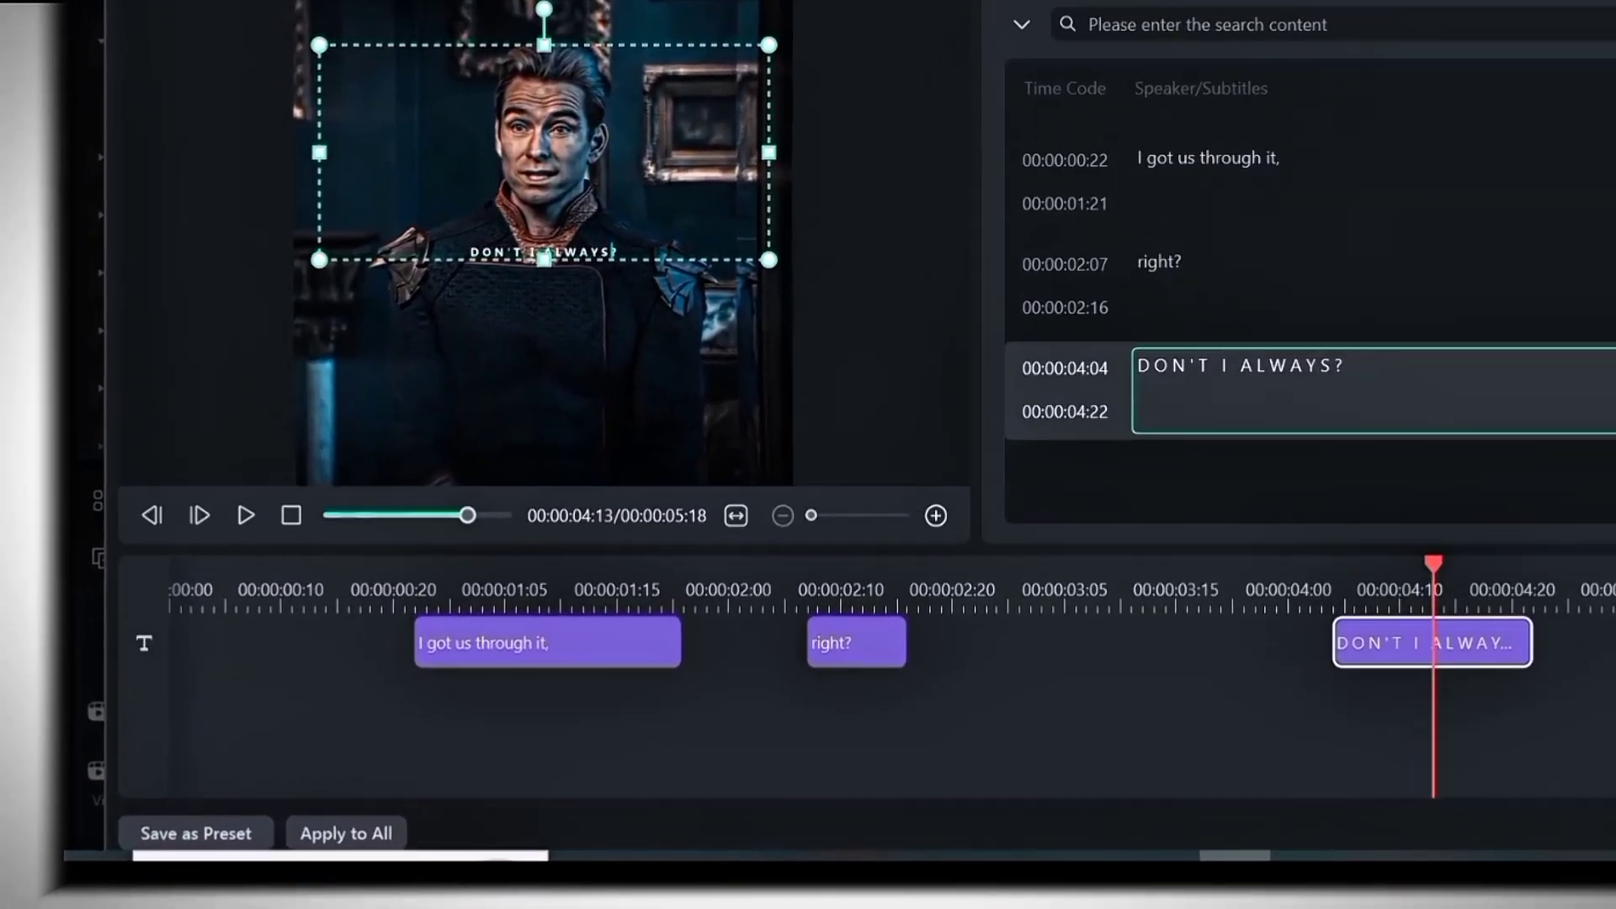
key("Return")
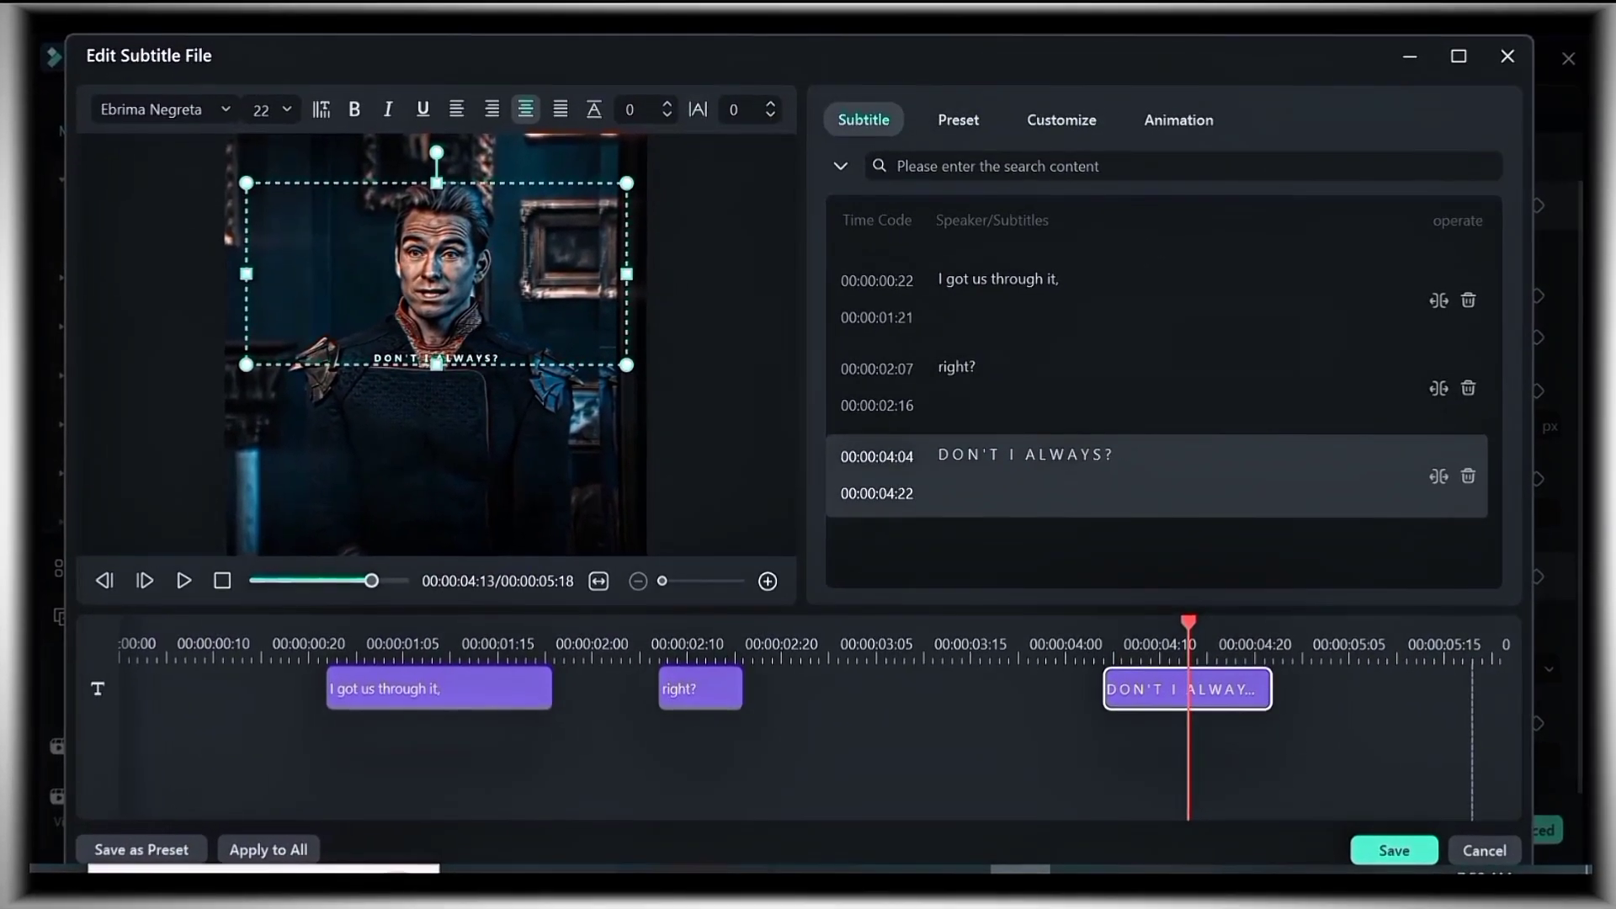
Rewrite the first subtitle in capitals as "I GOT US THROUGH IT...".
left_click(699, 690)
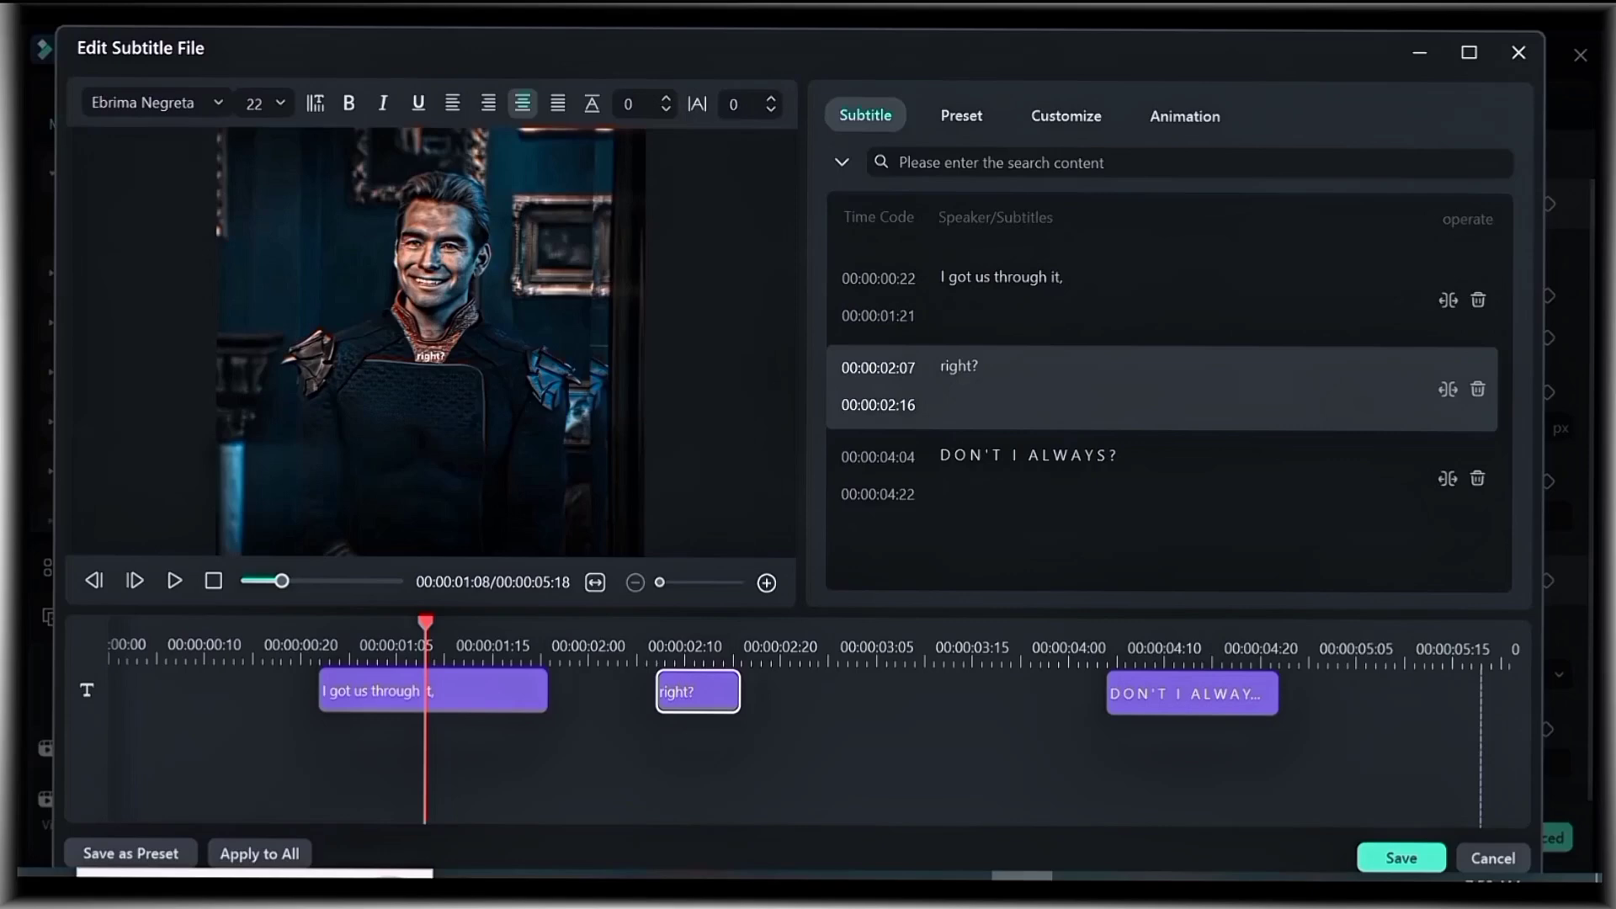
left_click(433, 690)
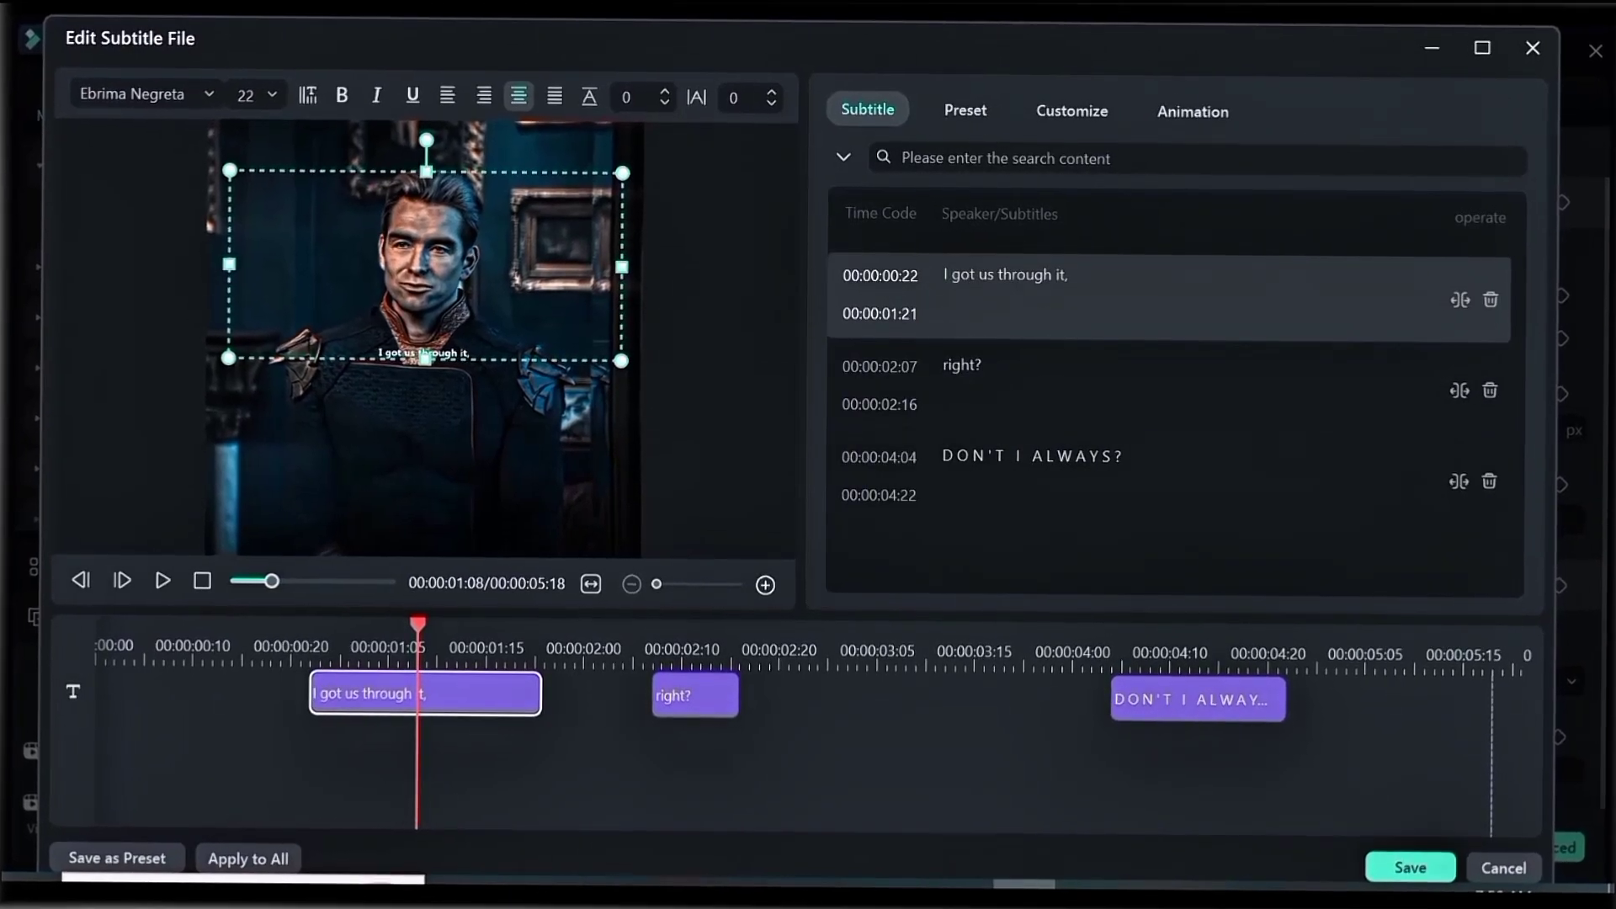
left_click(977, 273)
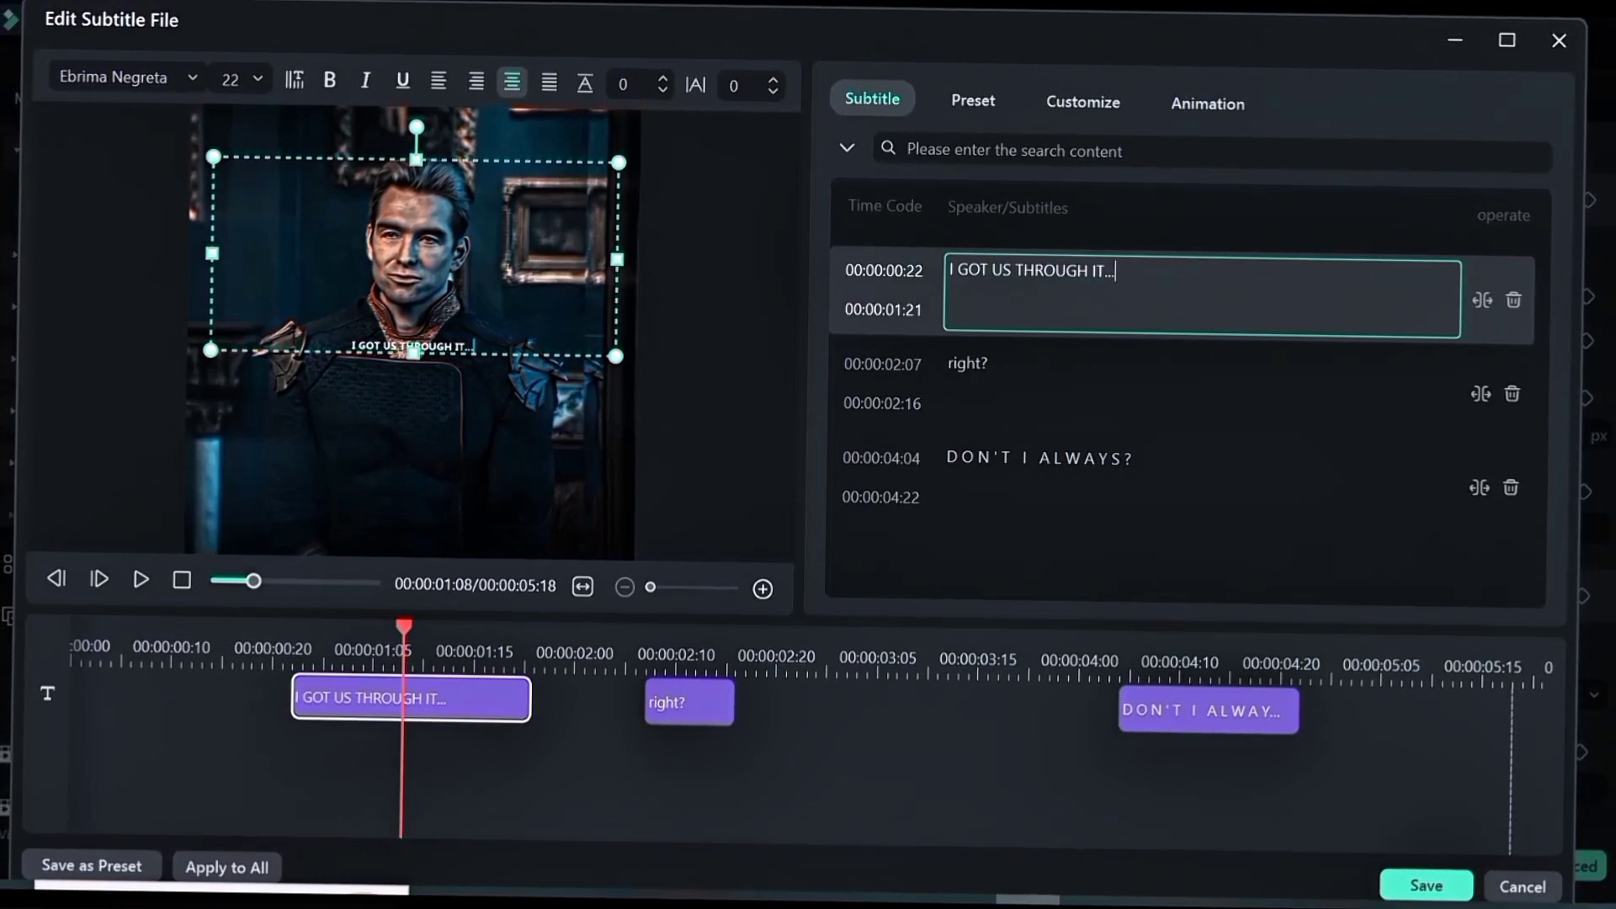
Rewrite the "right?" subtitle as "RIGHT??" with spaces between its characters.
left_click(1212, 370)
key("ctrl+a")
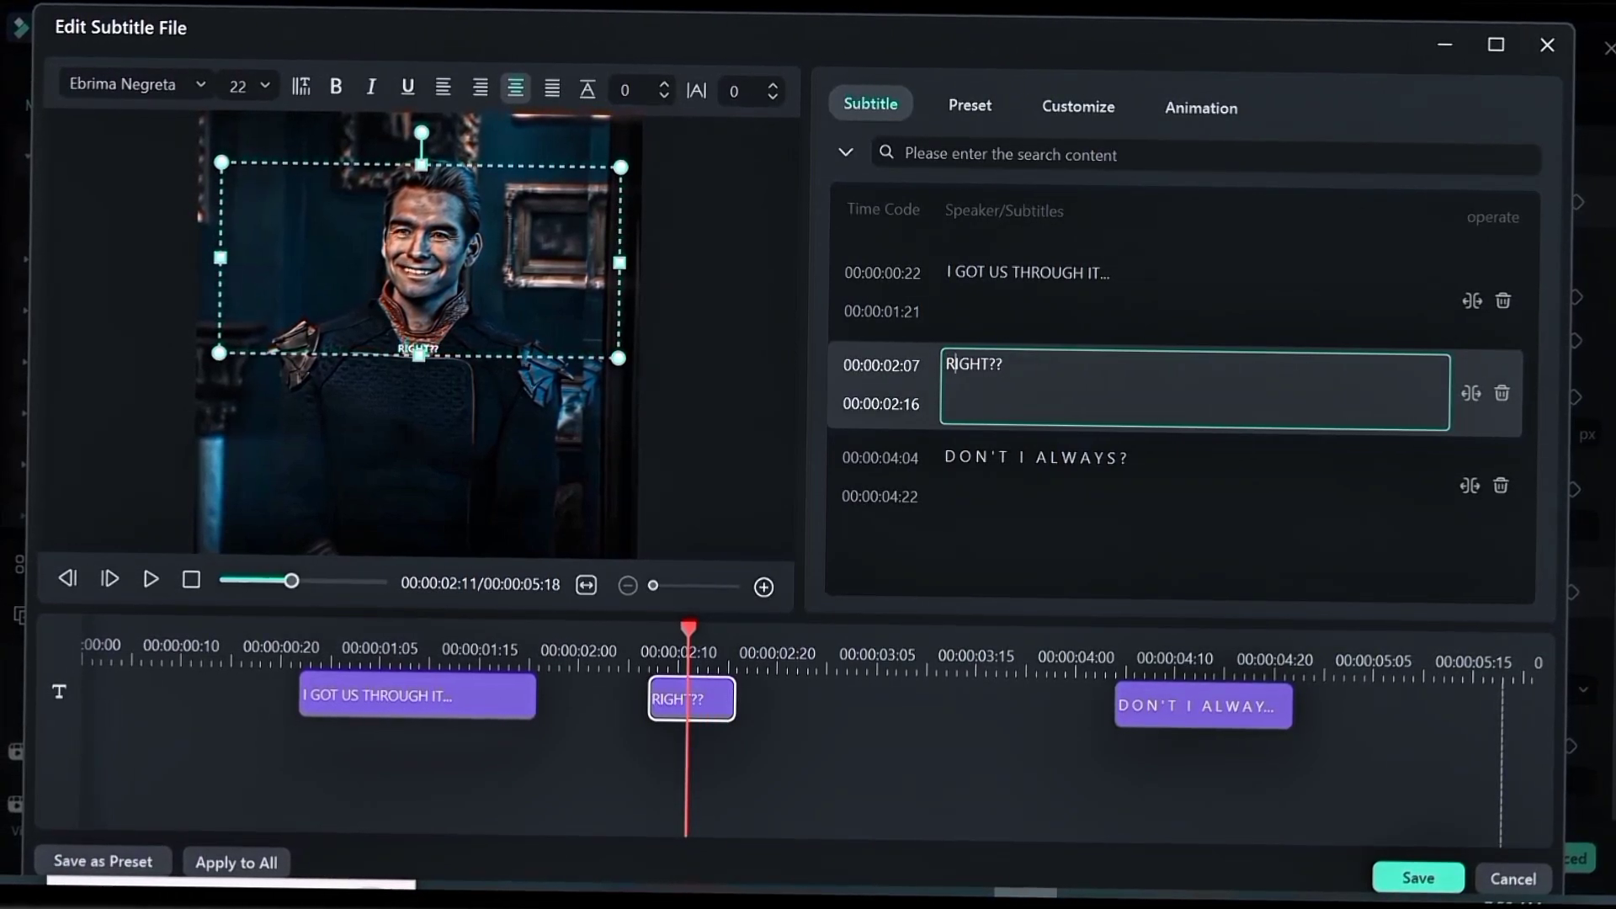
key("Right")
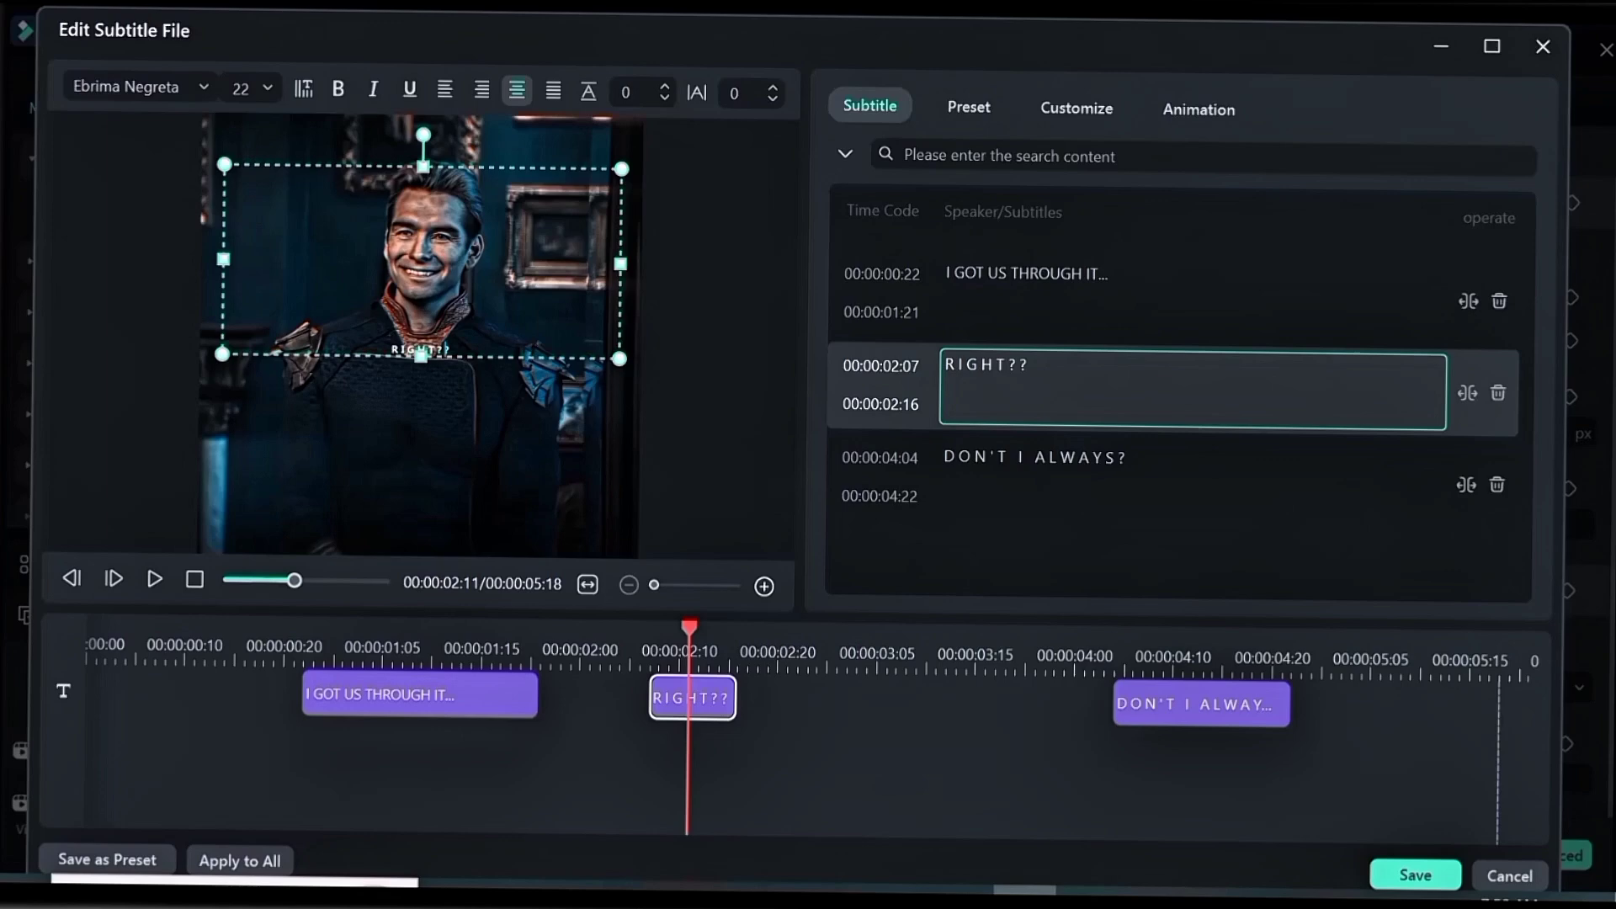
Insert spaces between the letters of the first subtitle, "I GOT US THROUGH IT...", with wider gaps between words.
left_click(1193, 300)
double_click(967, 273)
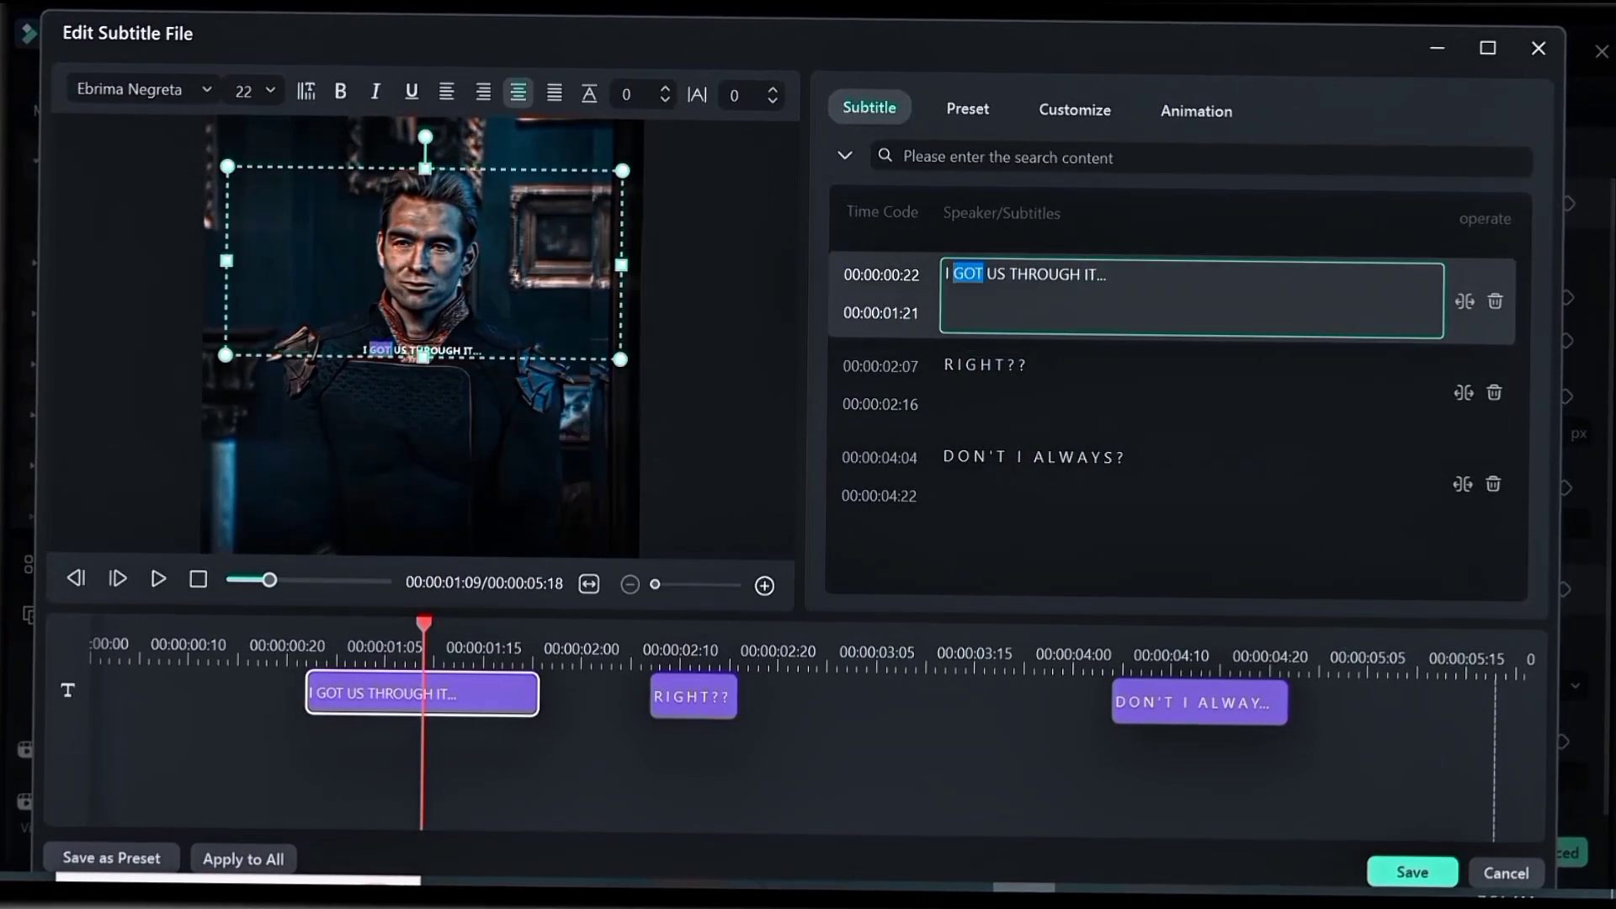
left_click(949, 275)
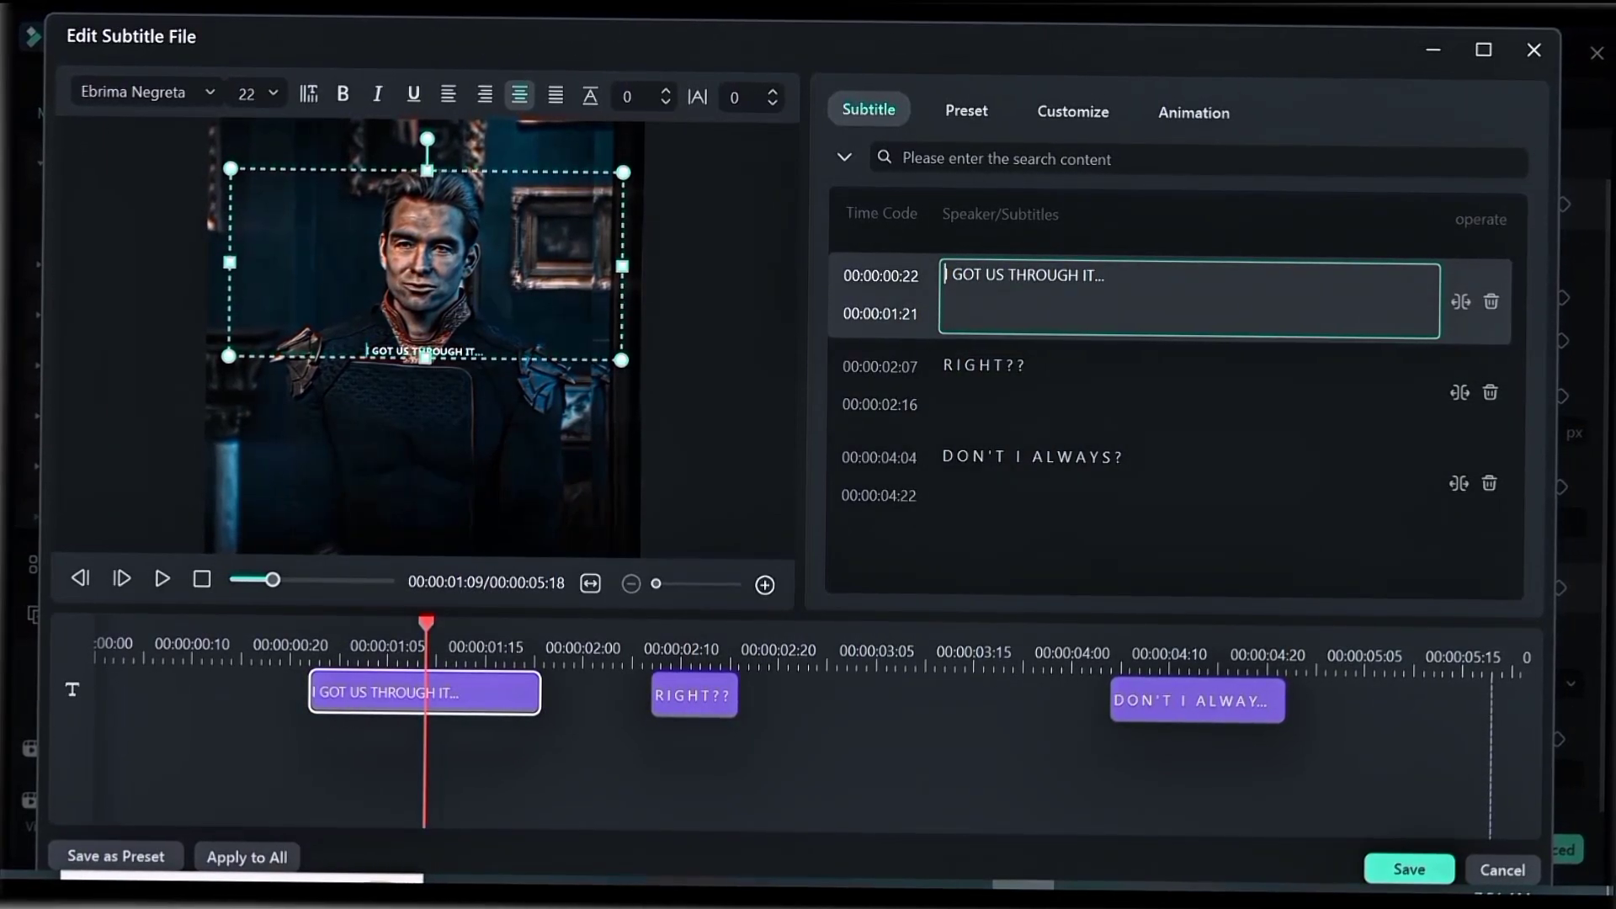
key("Right")
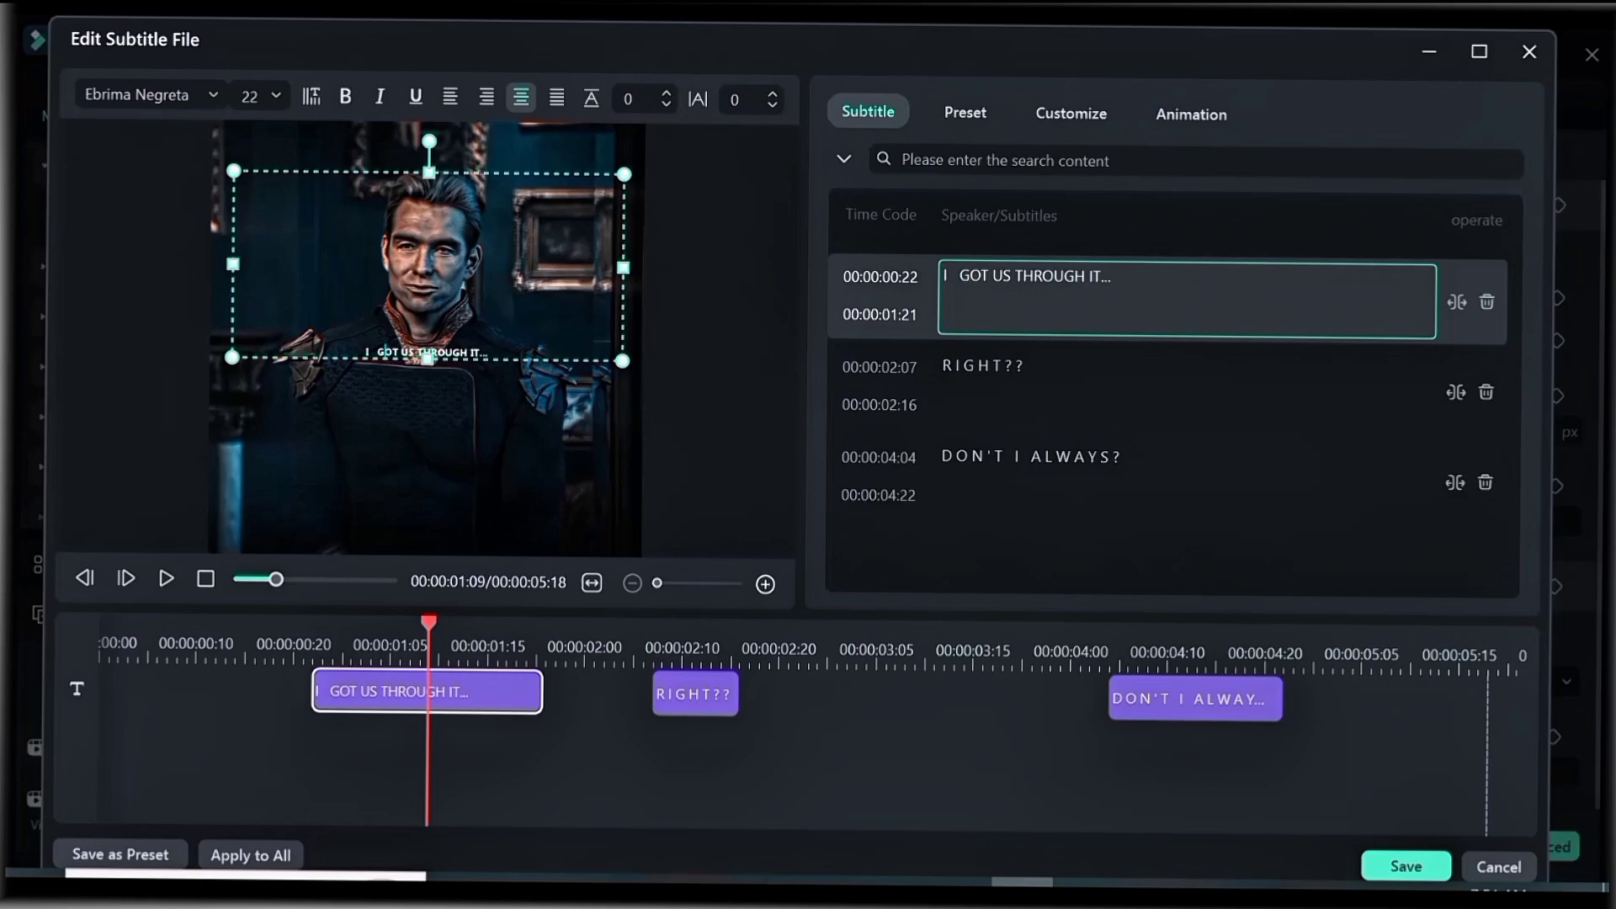
key("Right")
key("Right")
key("Right")
key("Right")
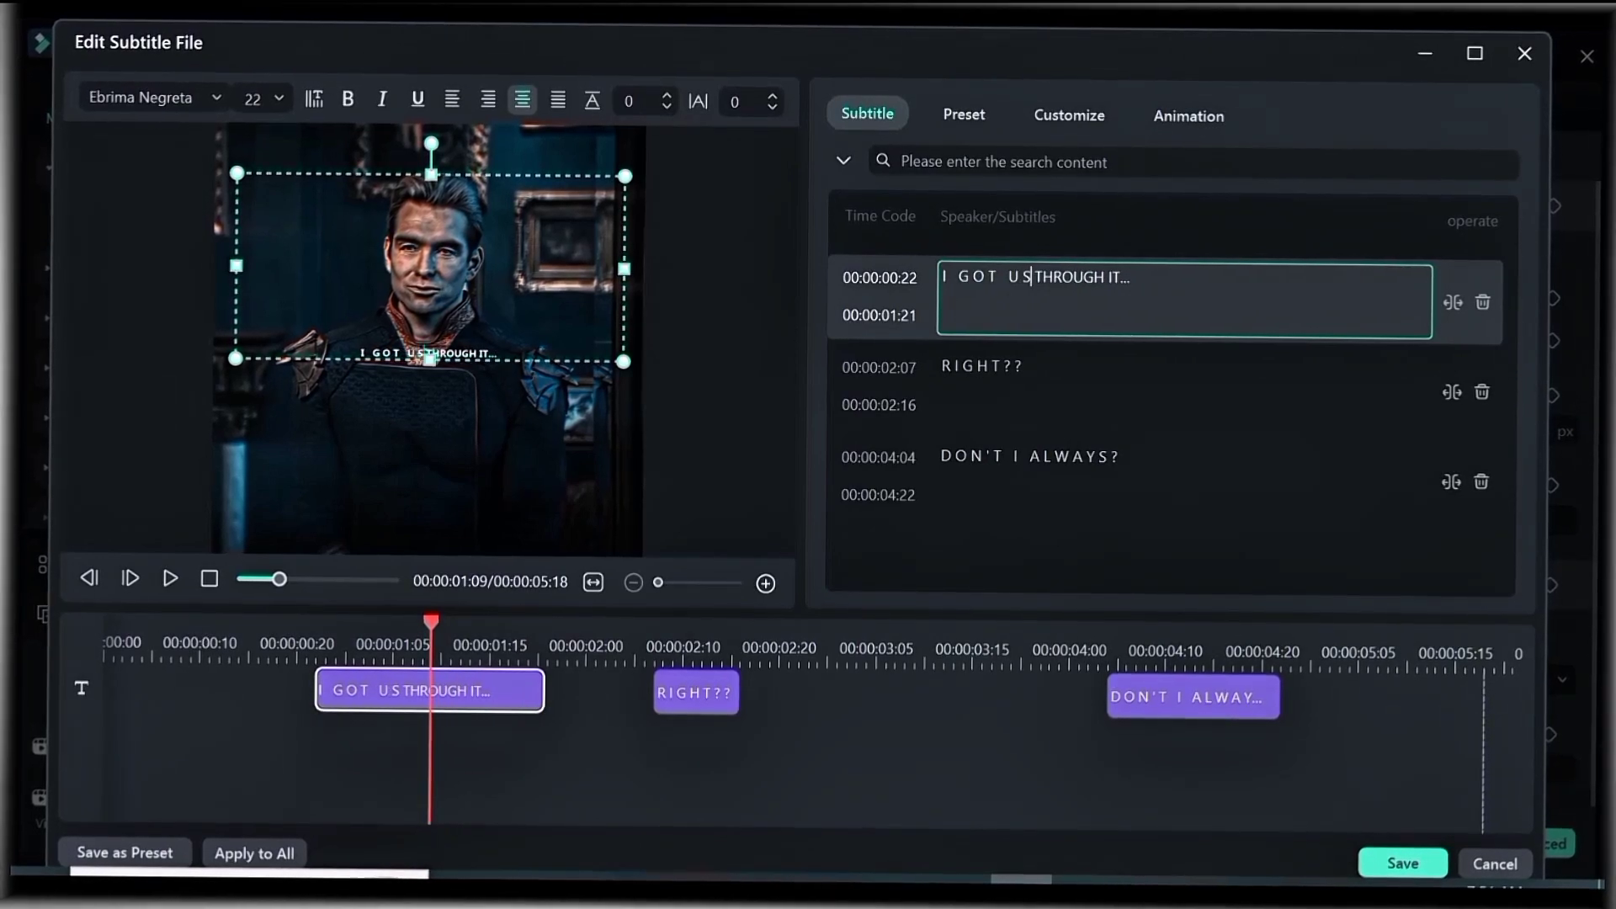
key("Right")
key("Right")
key("Right")
key("Right")
key("space")
key("Right")
key("space")
key("Right")
key("space")
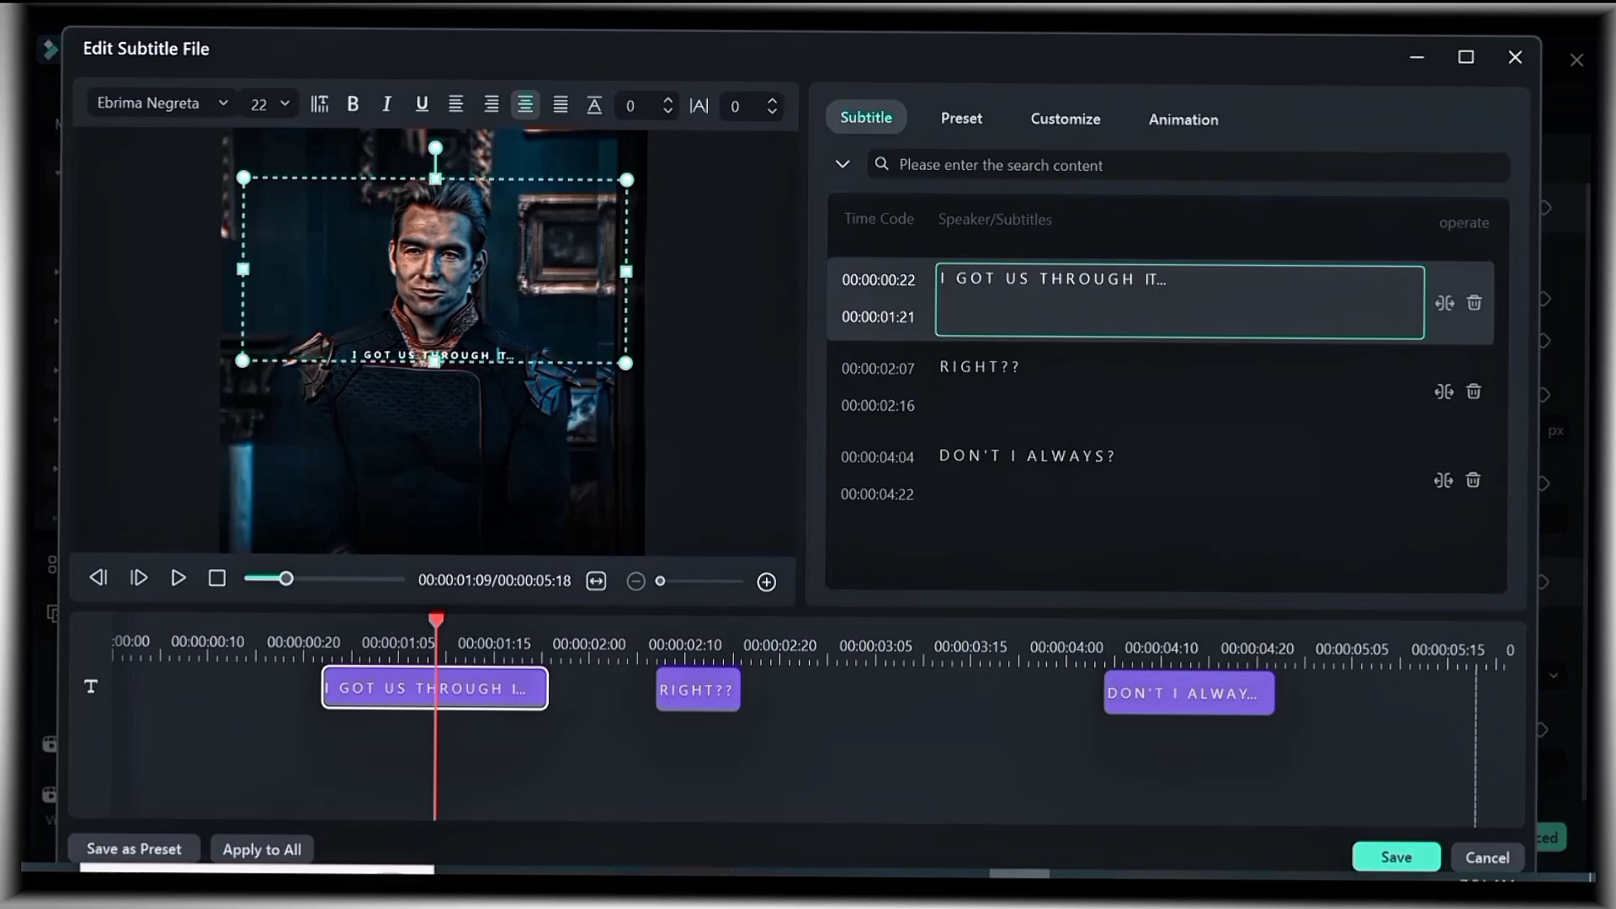
key("Right")
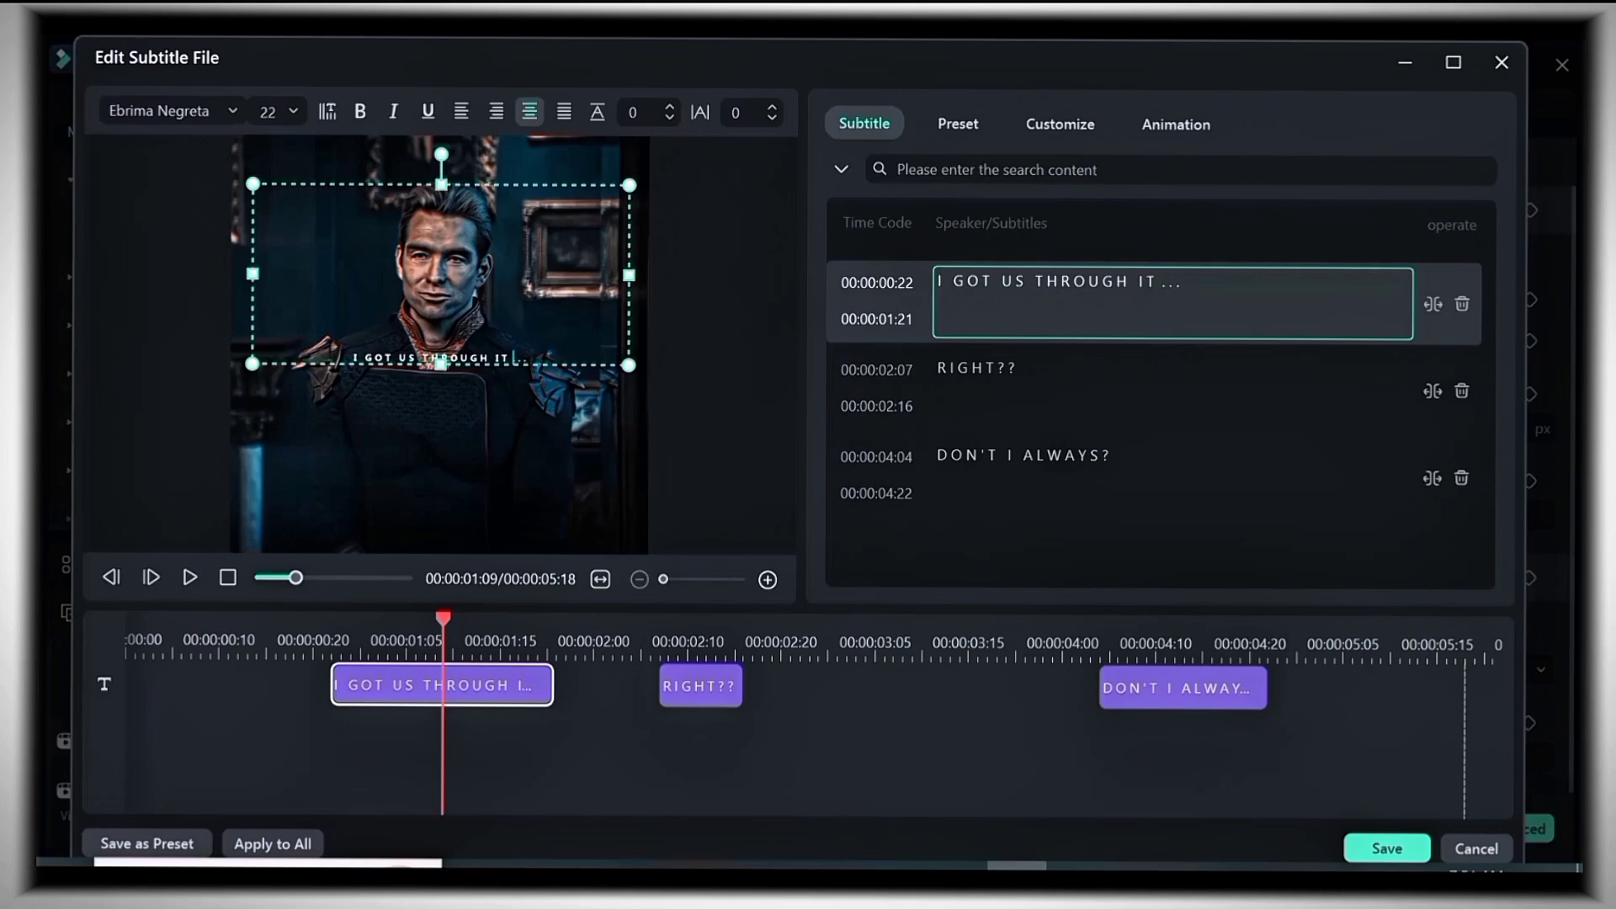
Show the subtitle animation options and extend the "DON'T I ALWAYS?" subtitle to end at about 00:00:05:11.
left_click(229, 576)
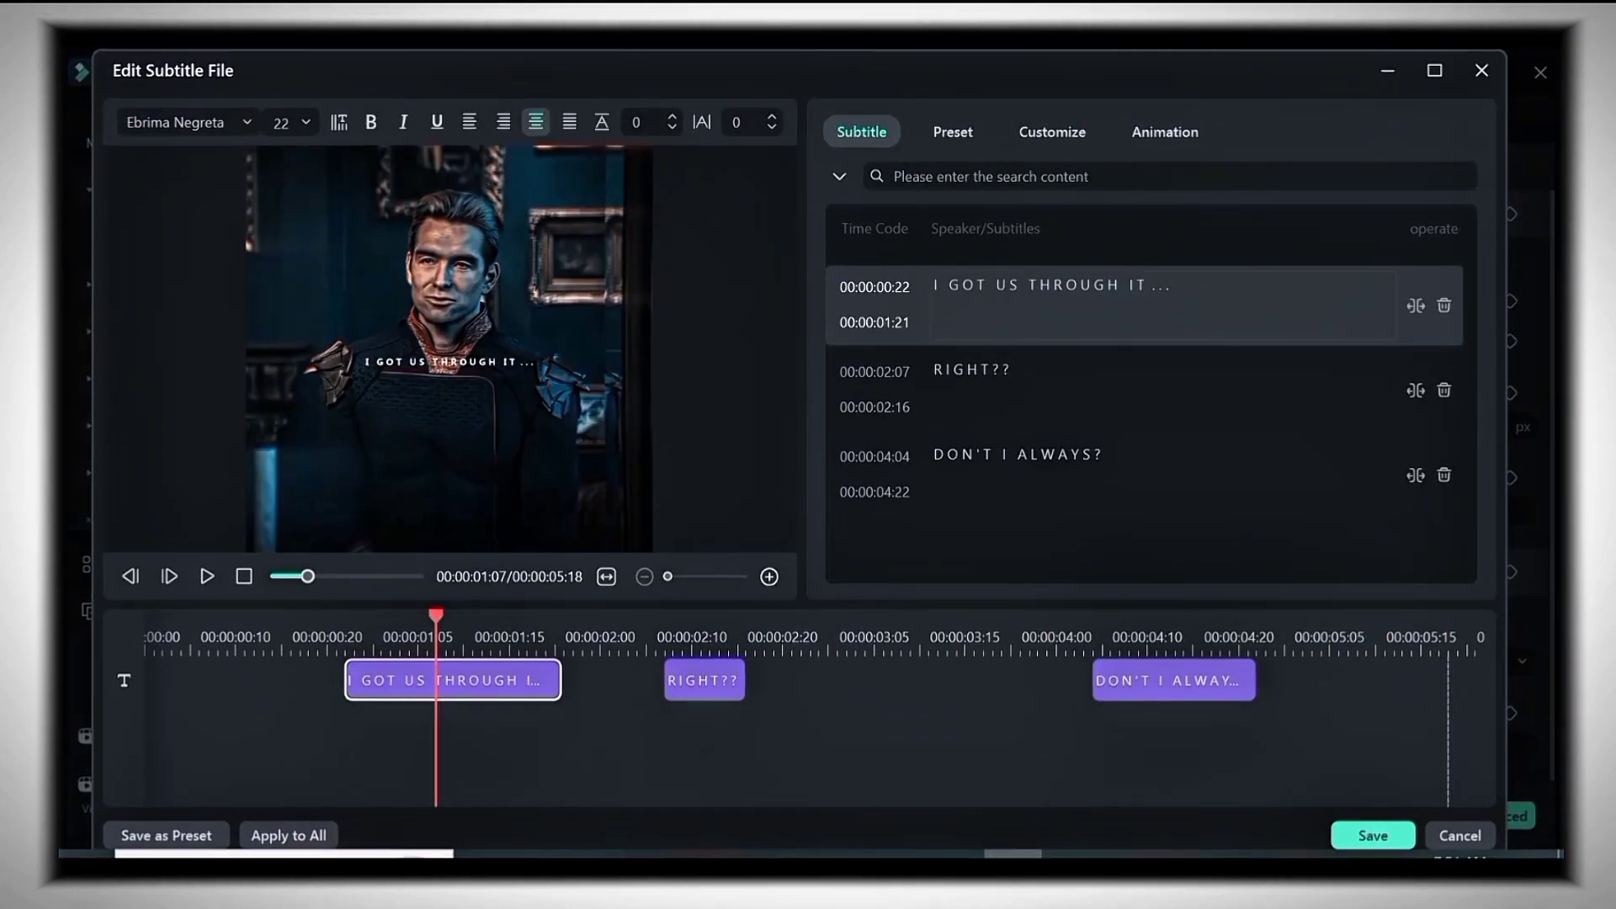
left_click(1164, 132)
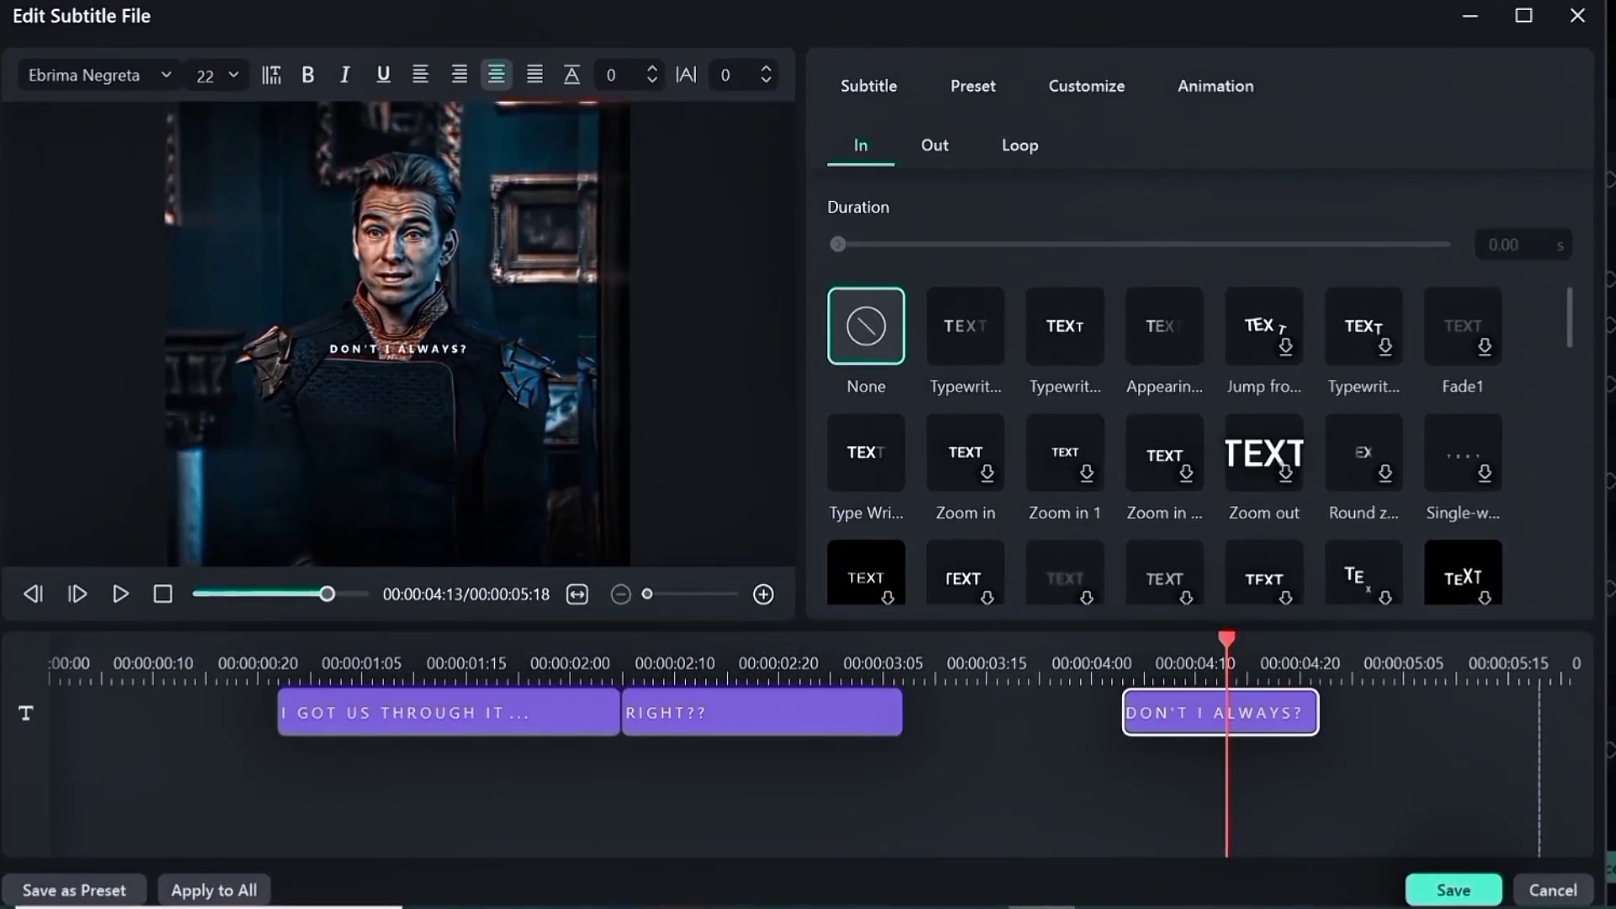
left_click_drag(1358, 713, 1439, 705)
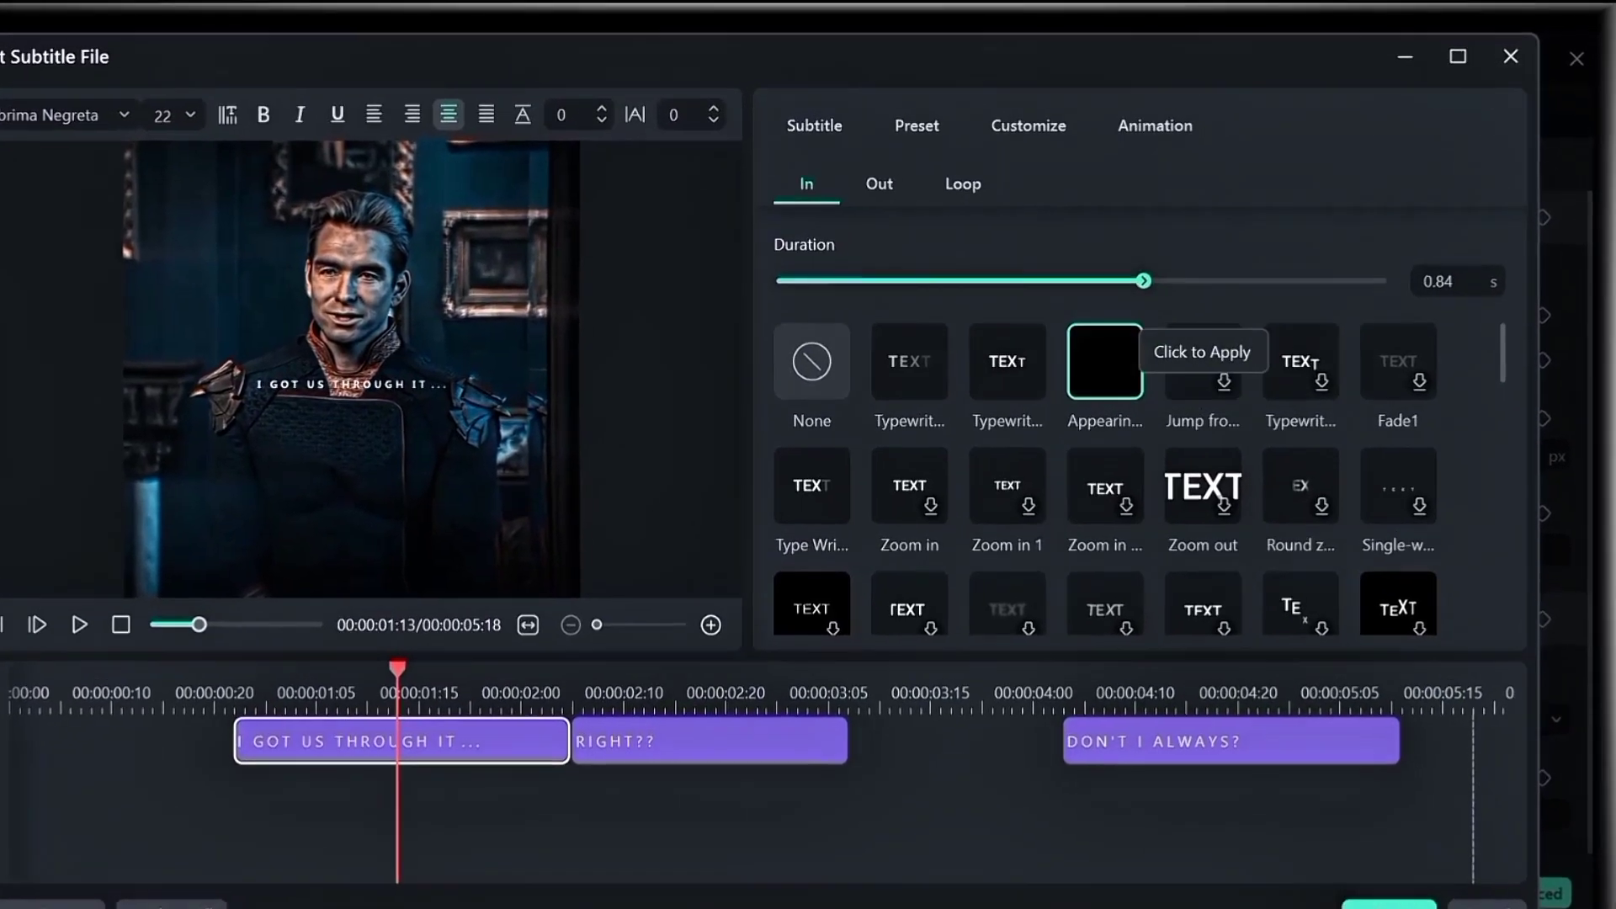
Apply the "Linear W..." Out animation to the "I GOT US THROUGH IT..." subtitle and play the preview.
left_click(899, 175)
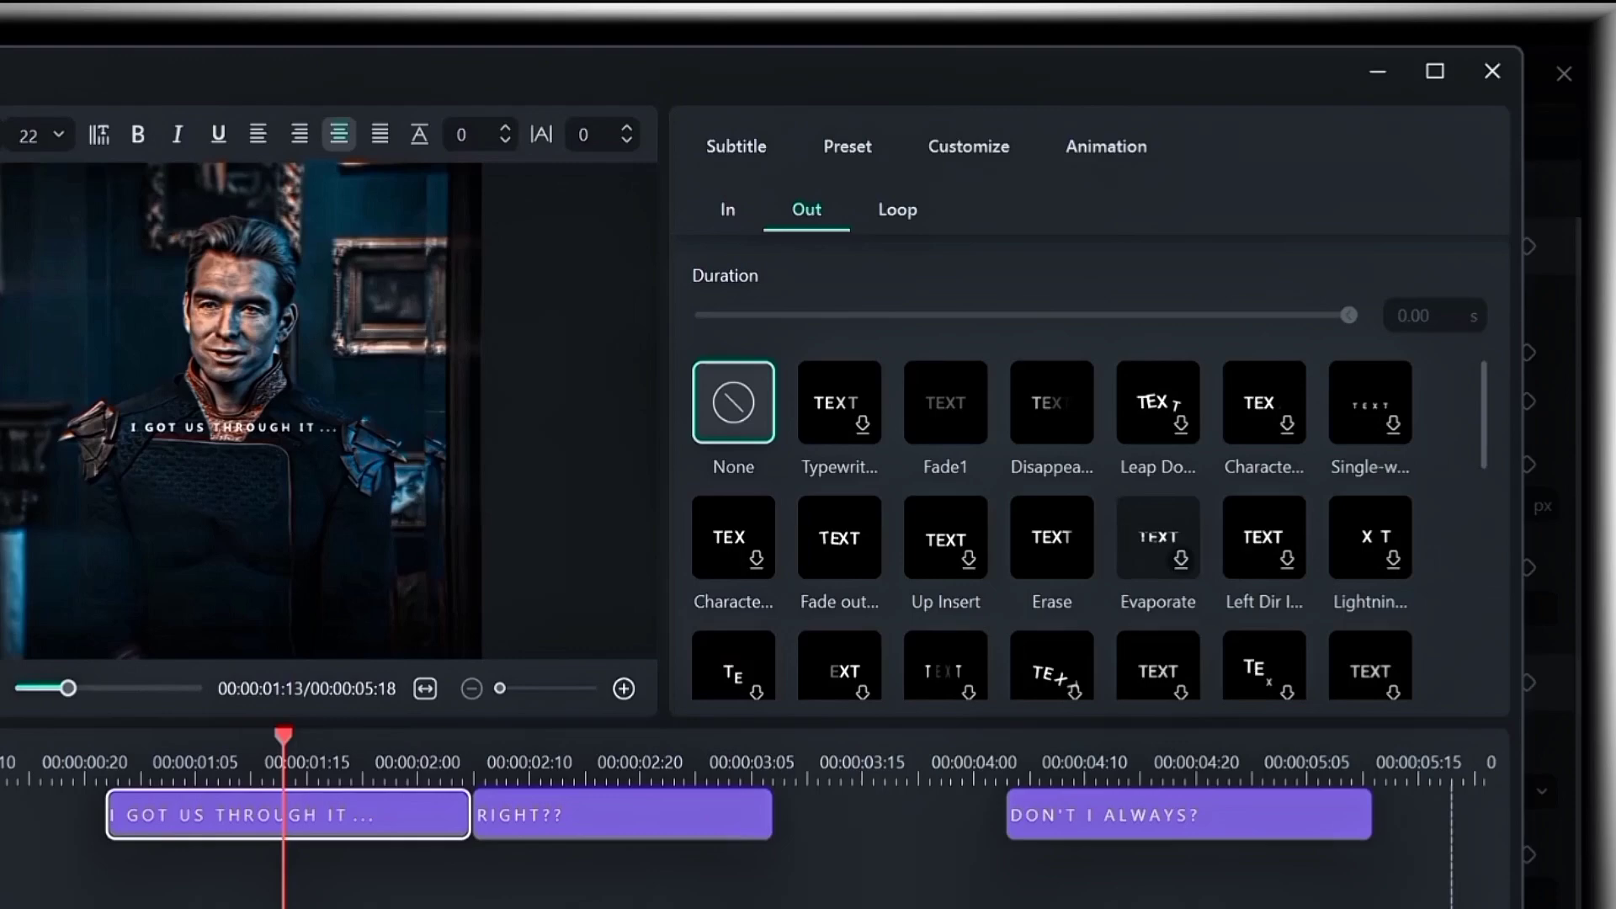
scroll(1056, 522, "down", 2)
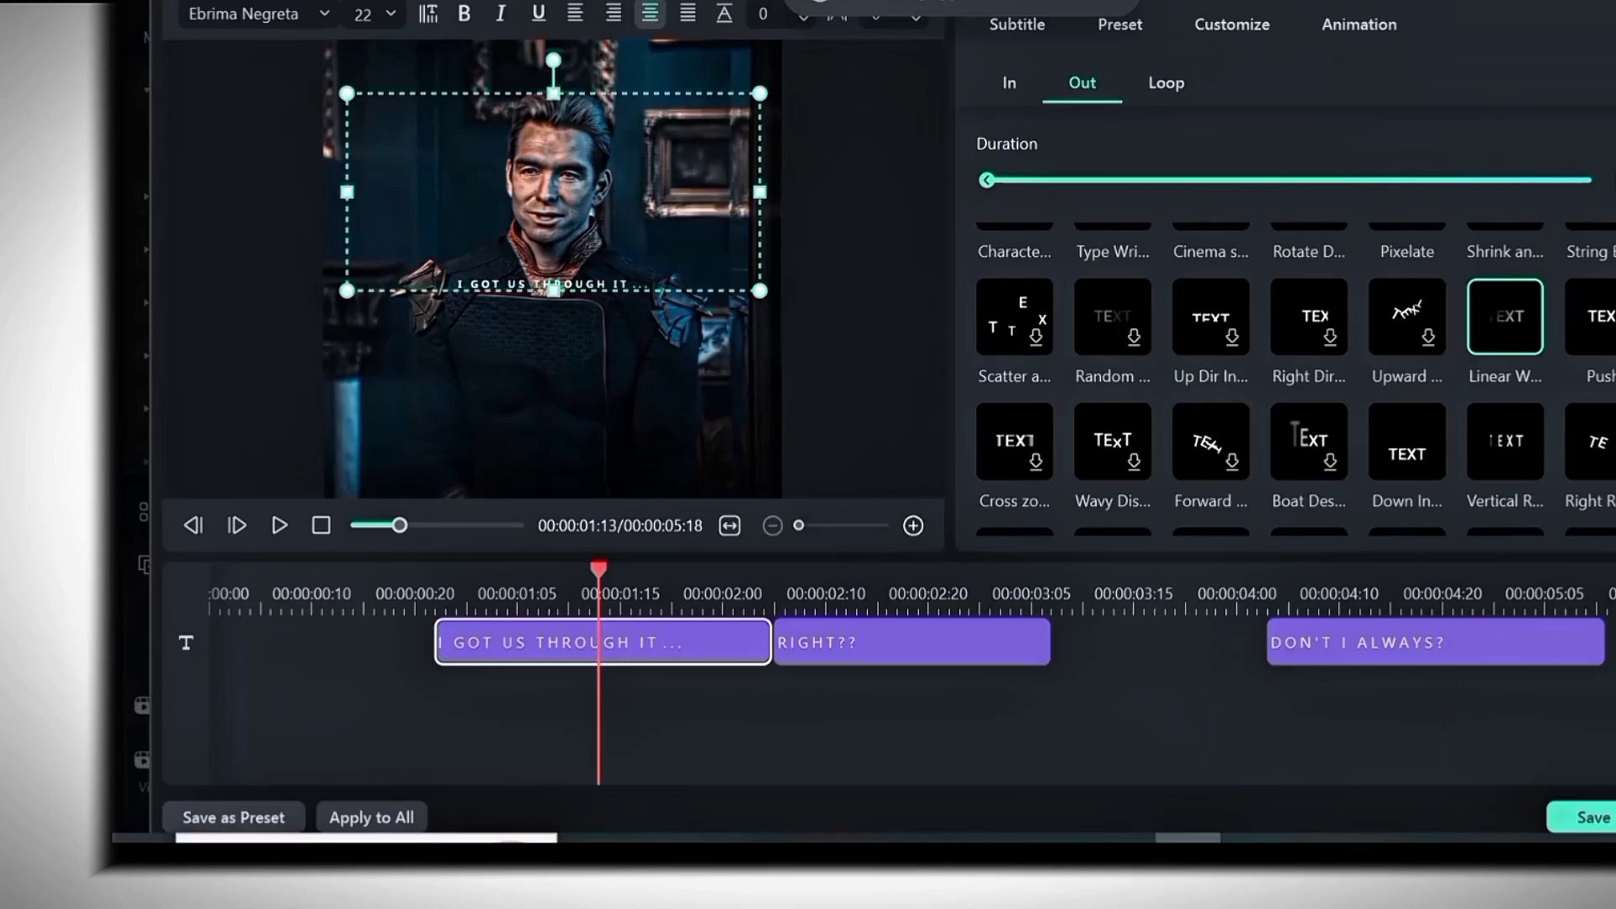
key("space")
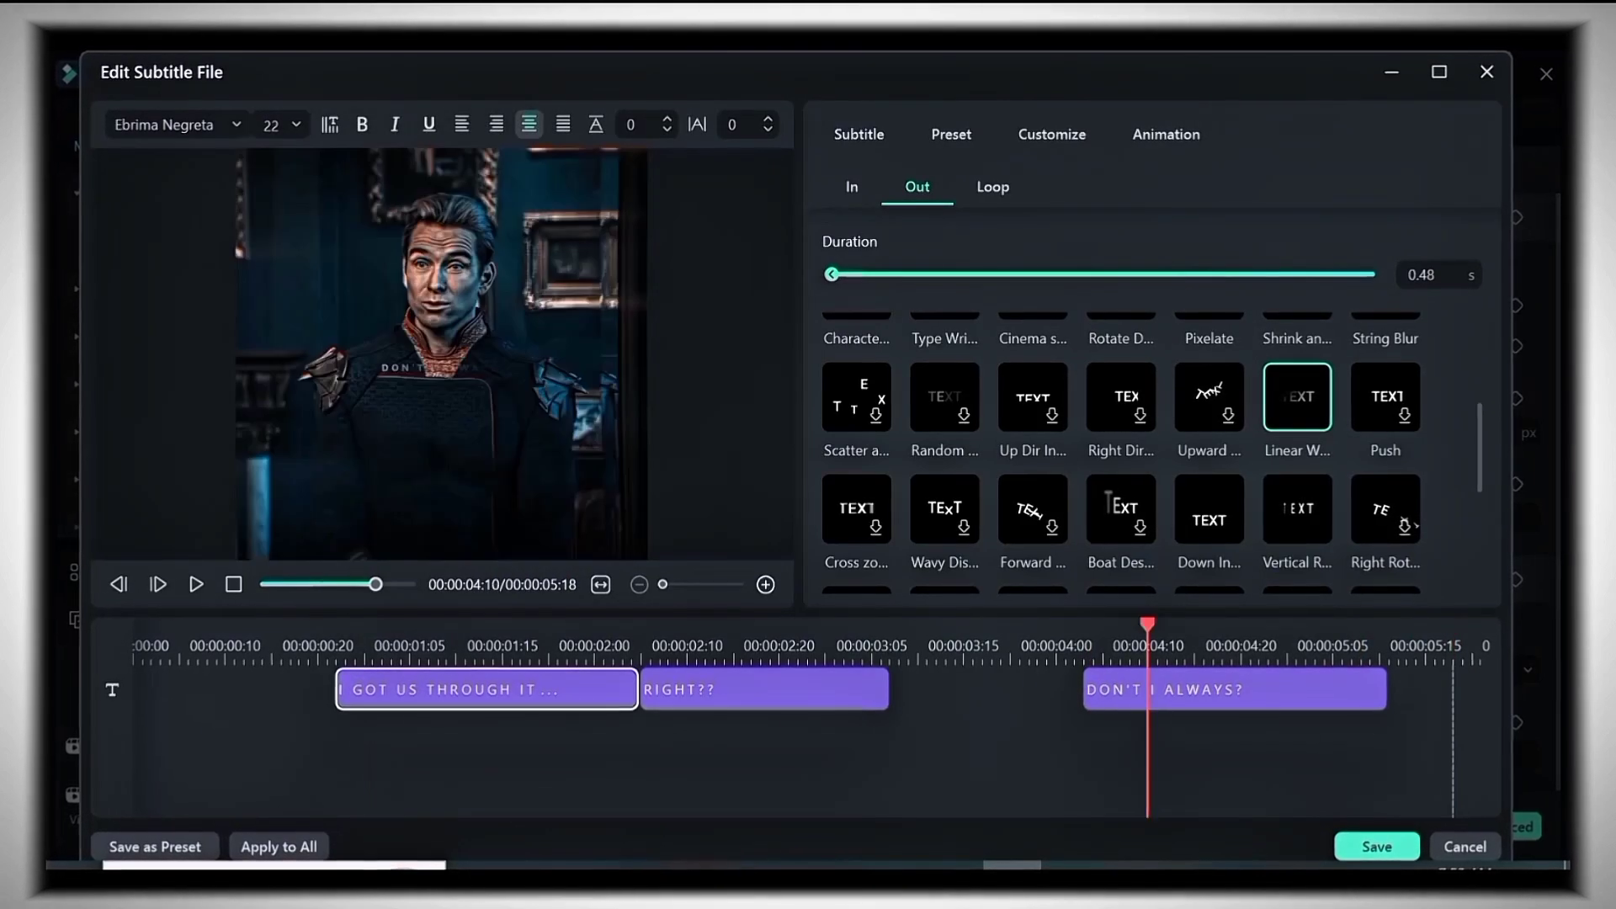
Shorten the In animation of the "DON'T I ALWAYS?" subtitle to 0.68 s, preview it, and reduce the duration to 0.56 s.
left_click(1234, 689)
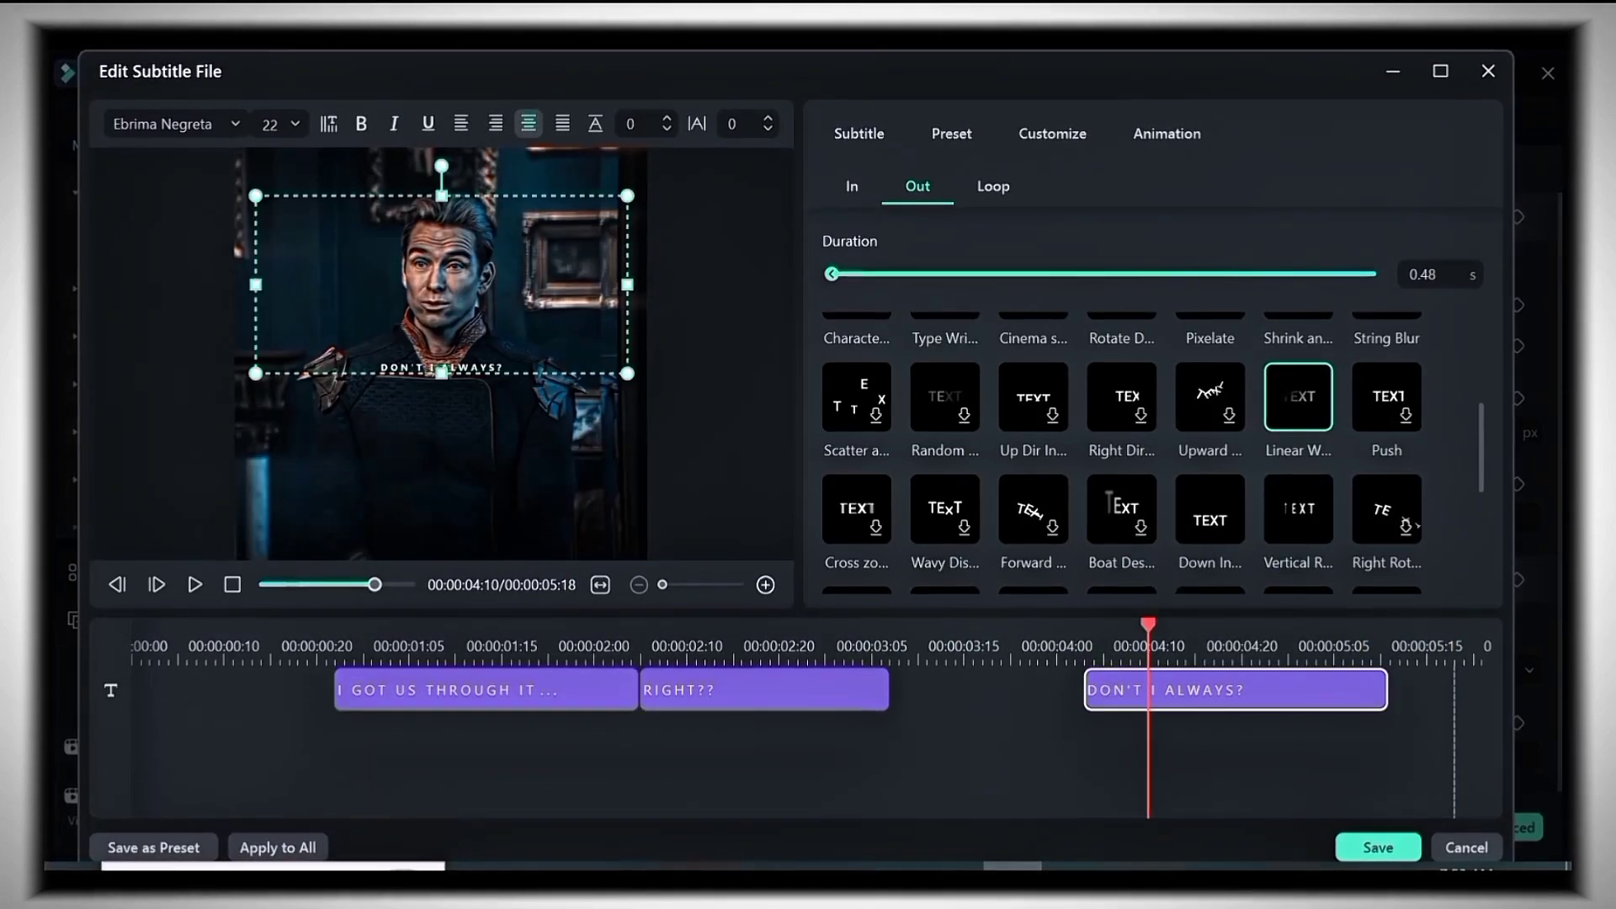
left_click(850, 187)
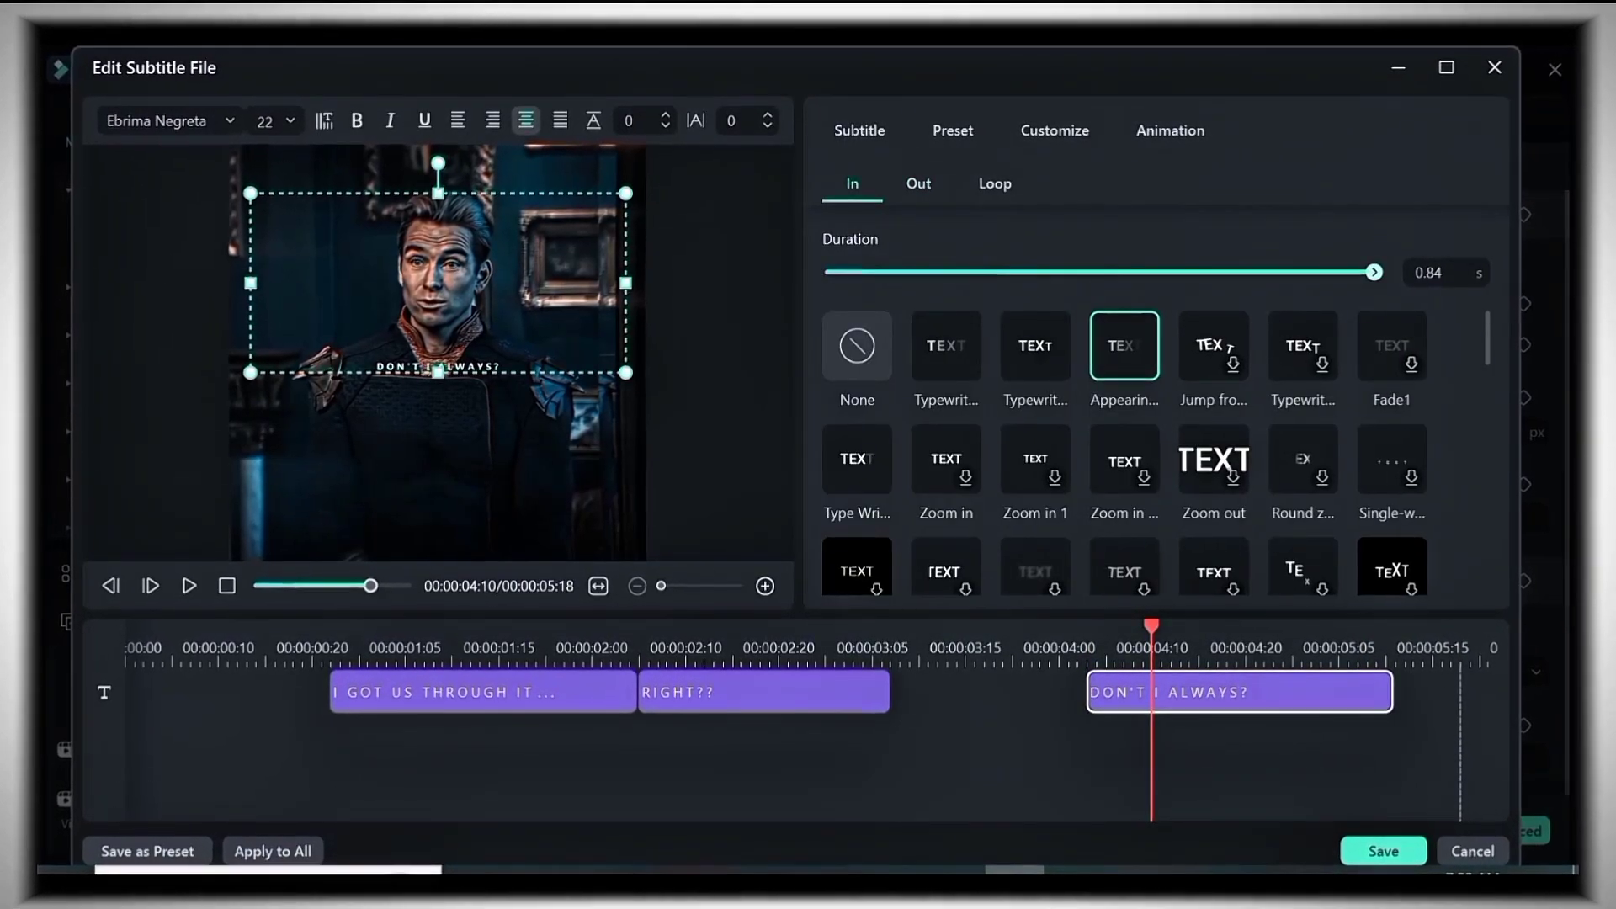
left_click_drag(1372, 271, 1254, 272)
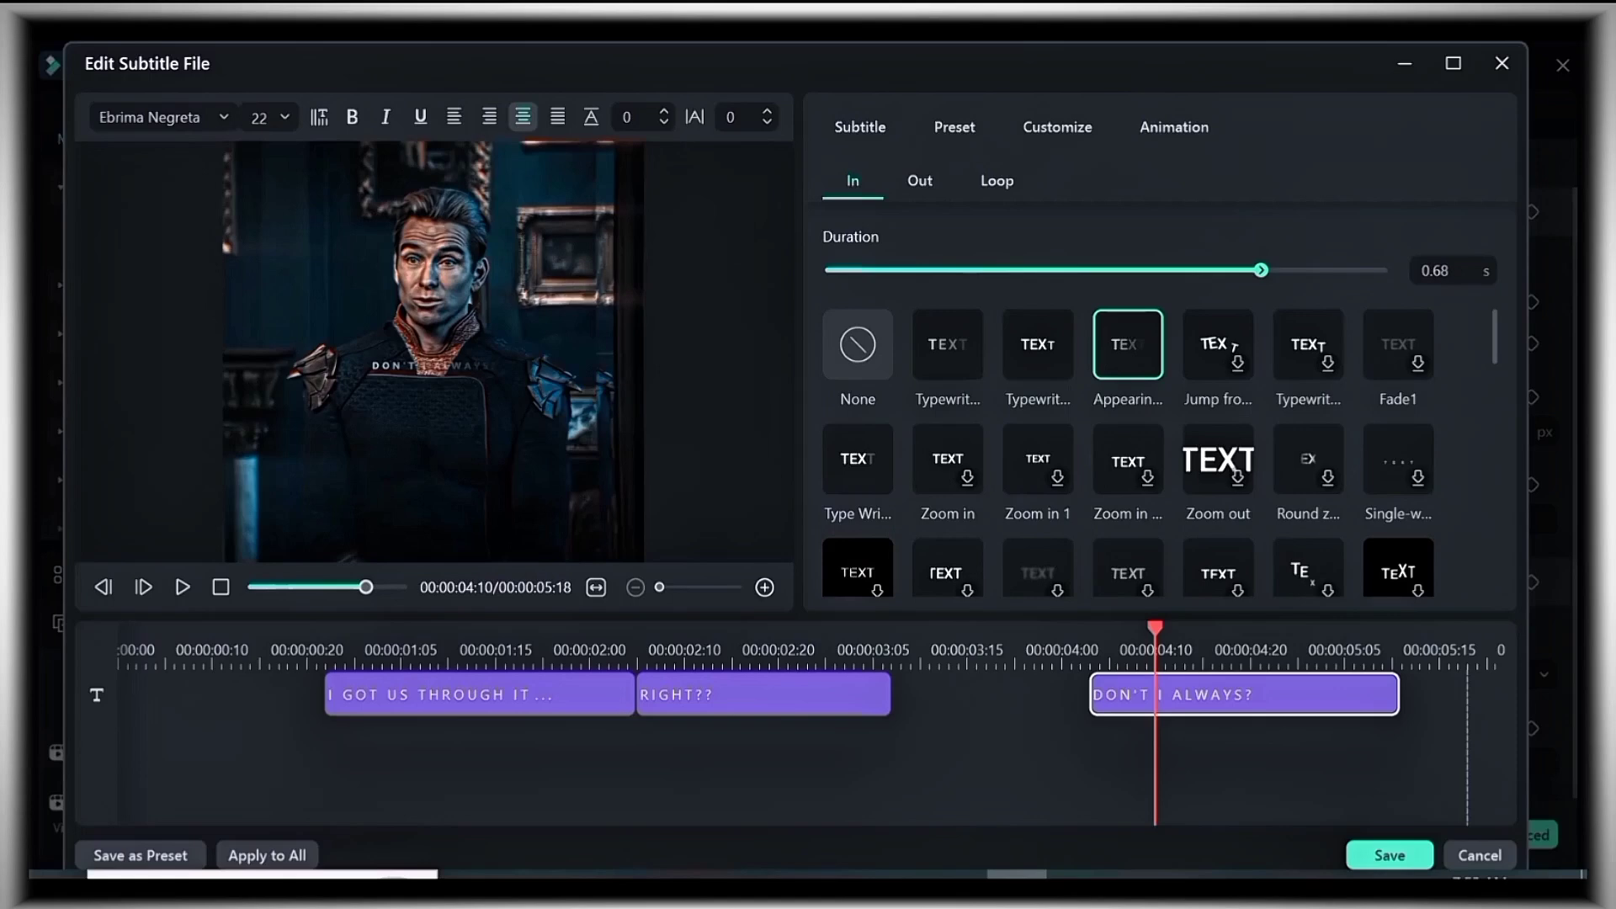
left_click(1042, 649)
key("space")
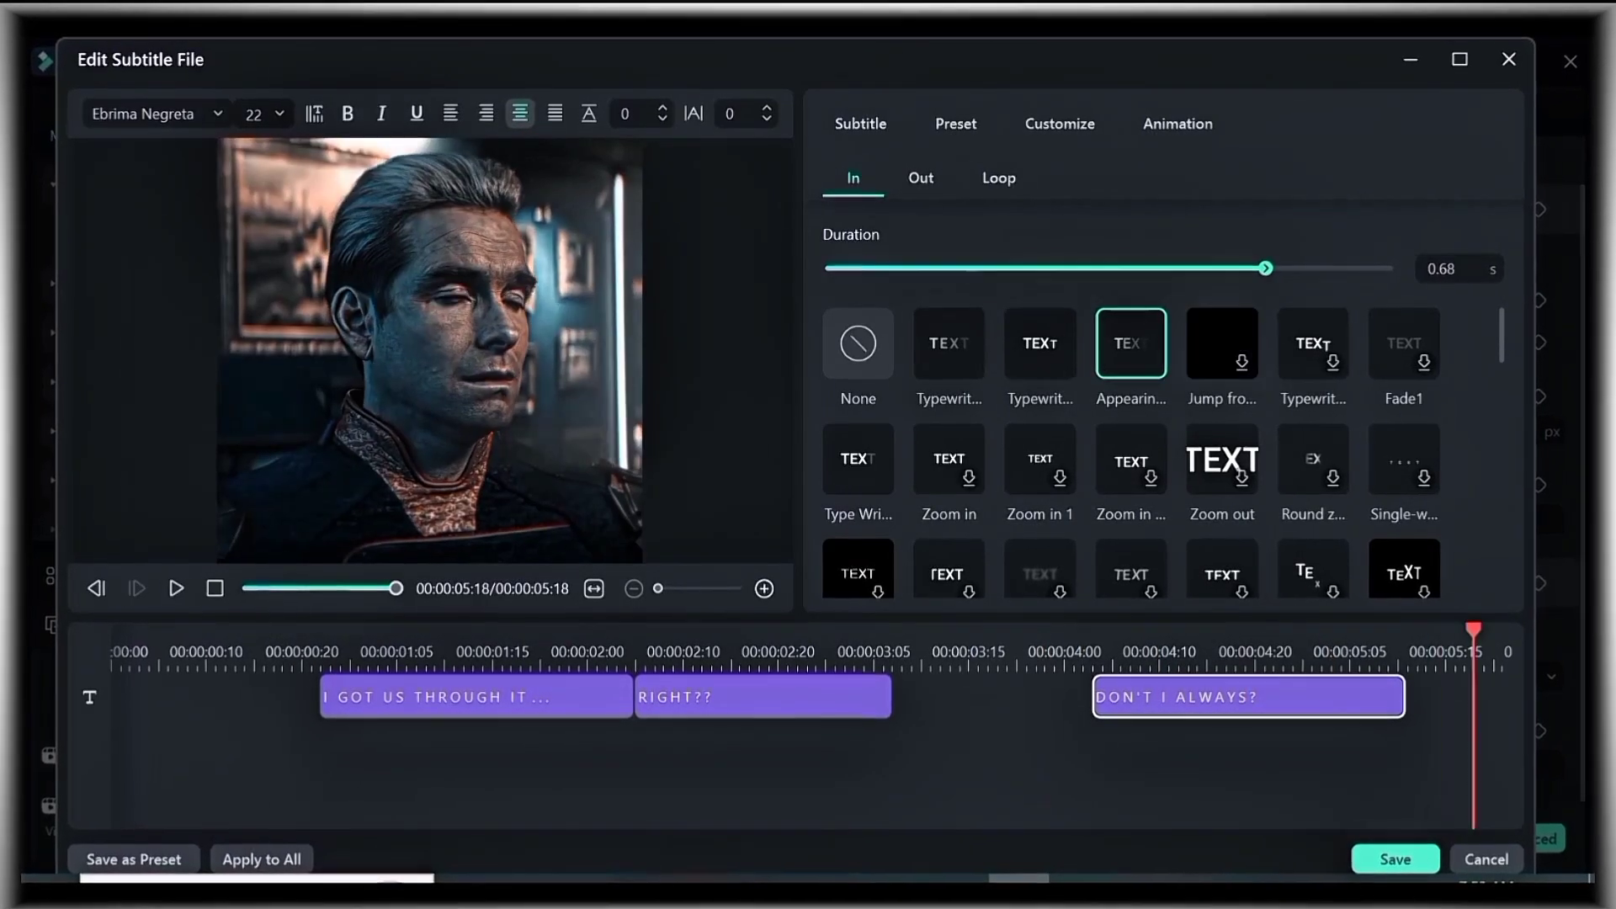
left_click_drag(1265, 269, 1175, 268)
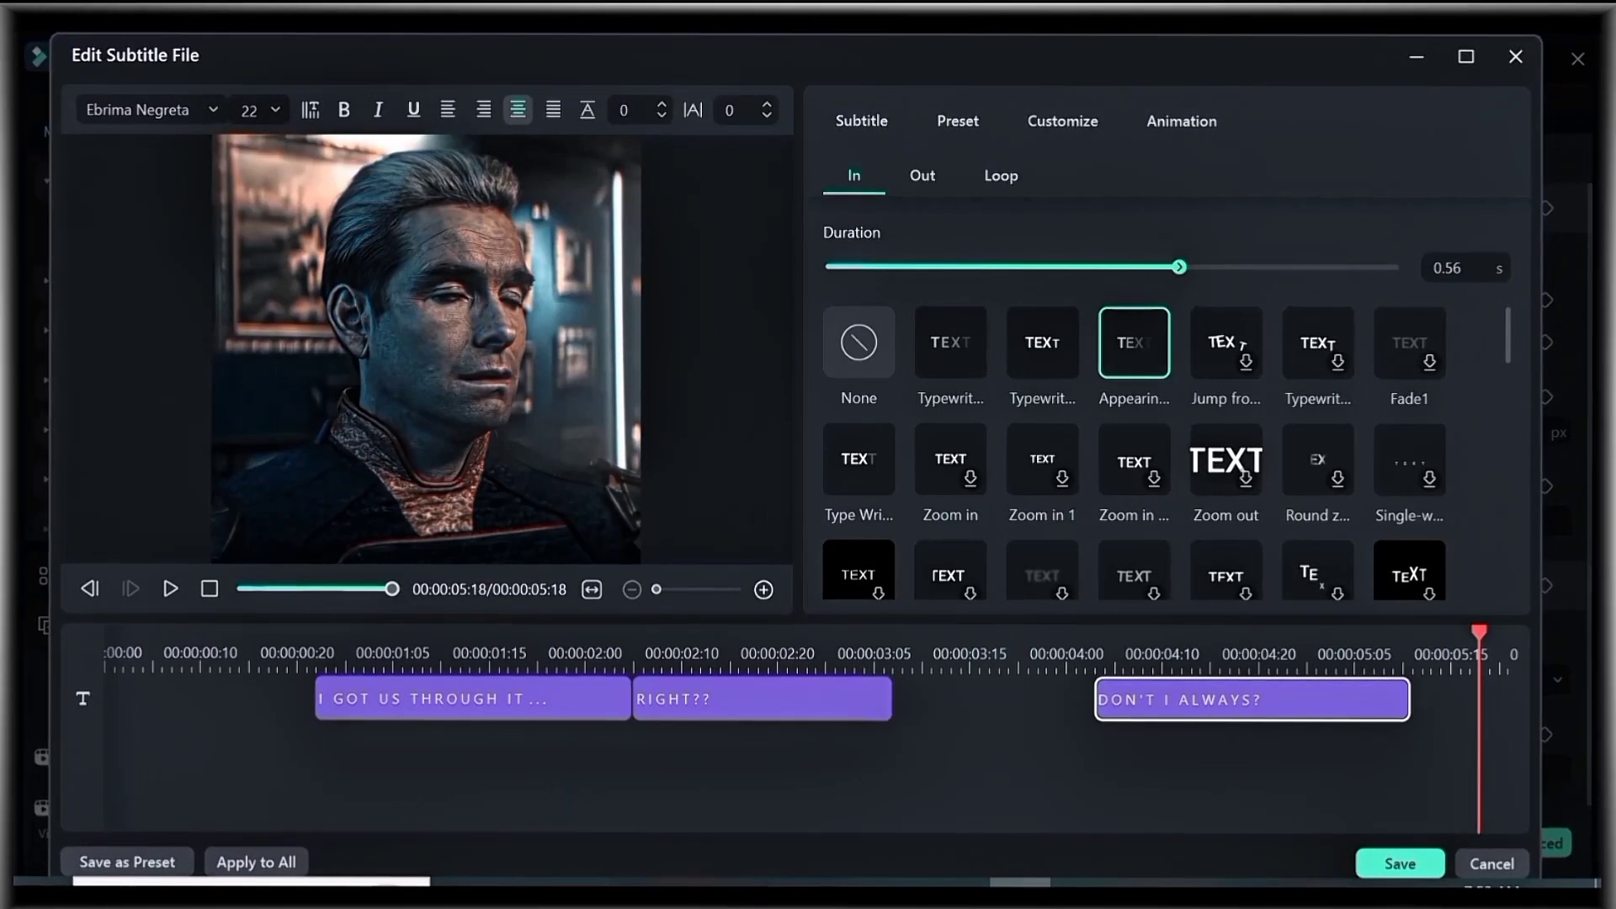
Shorten the "RIGHT??" subtitle's In animation, set the first subtitle's In duration to 0.68 s, and play the preview.
left_click(697, 699)
left_click_drag(1395, 267, 1258, 267)
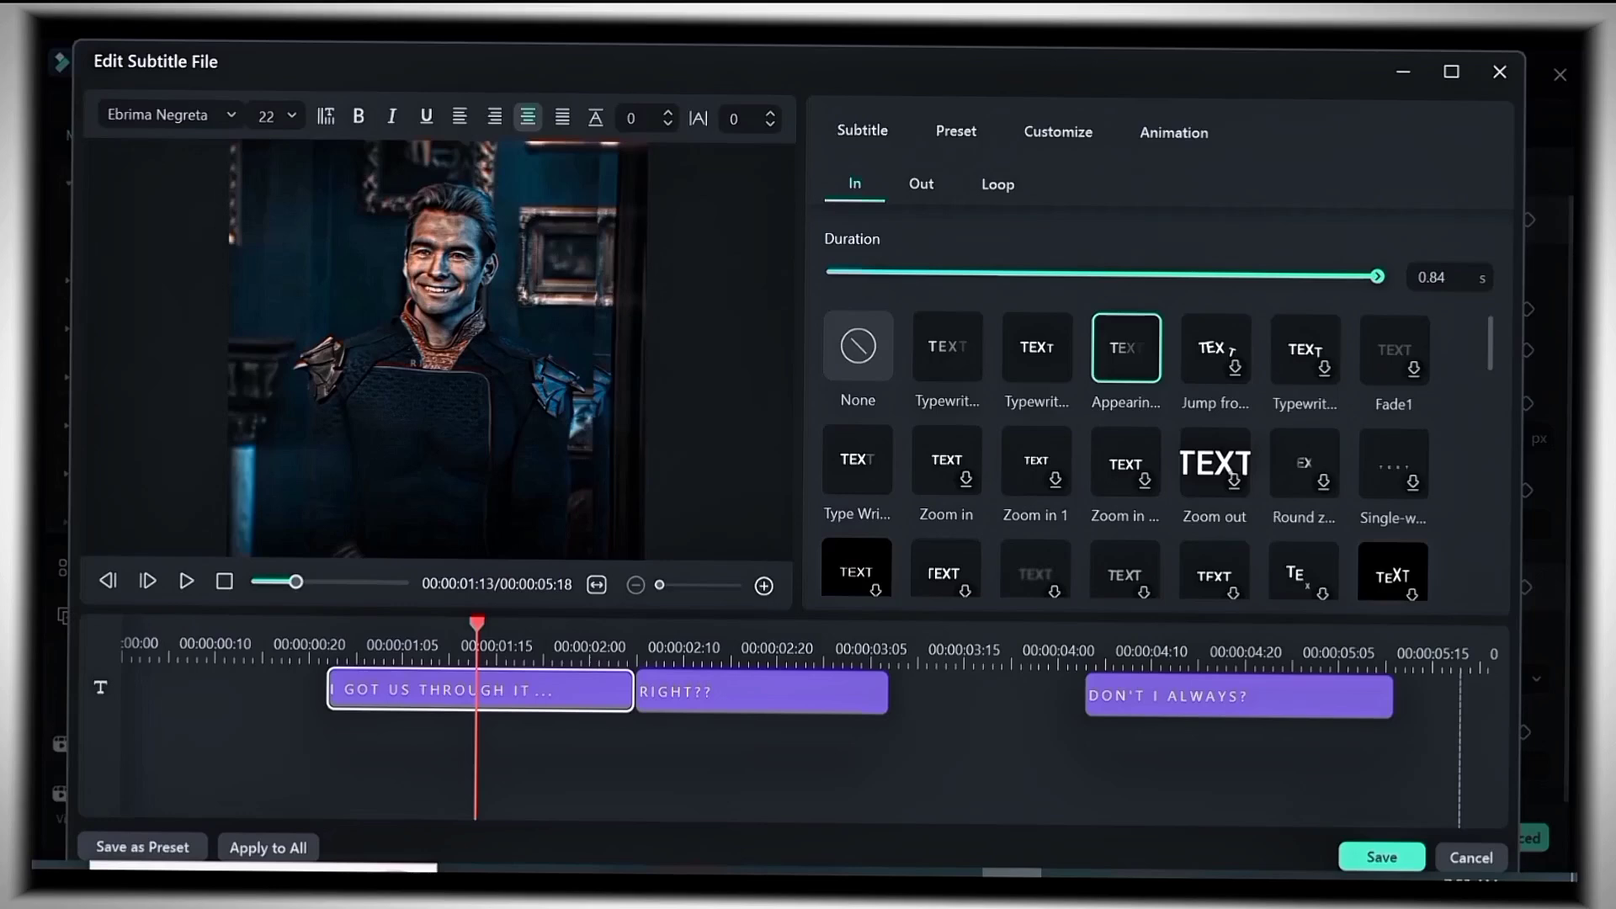
left_click_drag(1378, 274, 1259, 274)
left_click(193, 577)
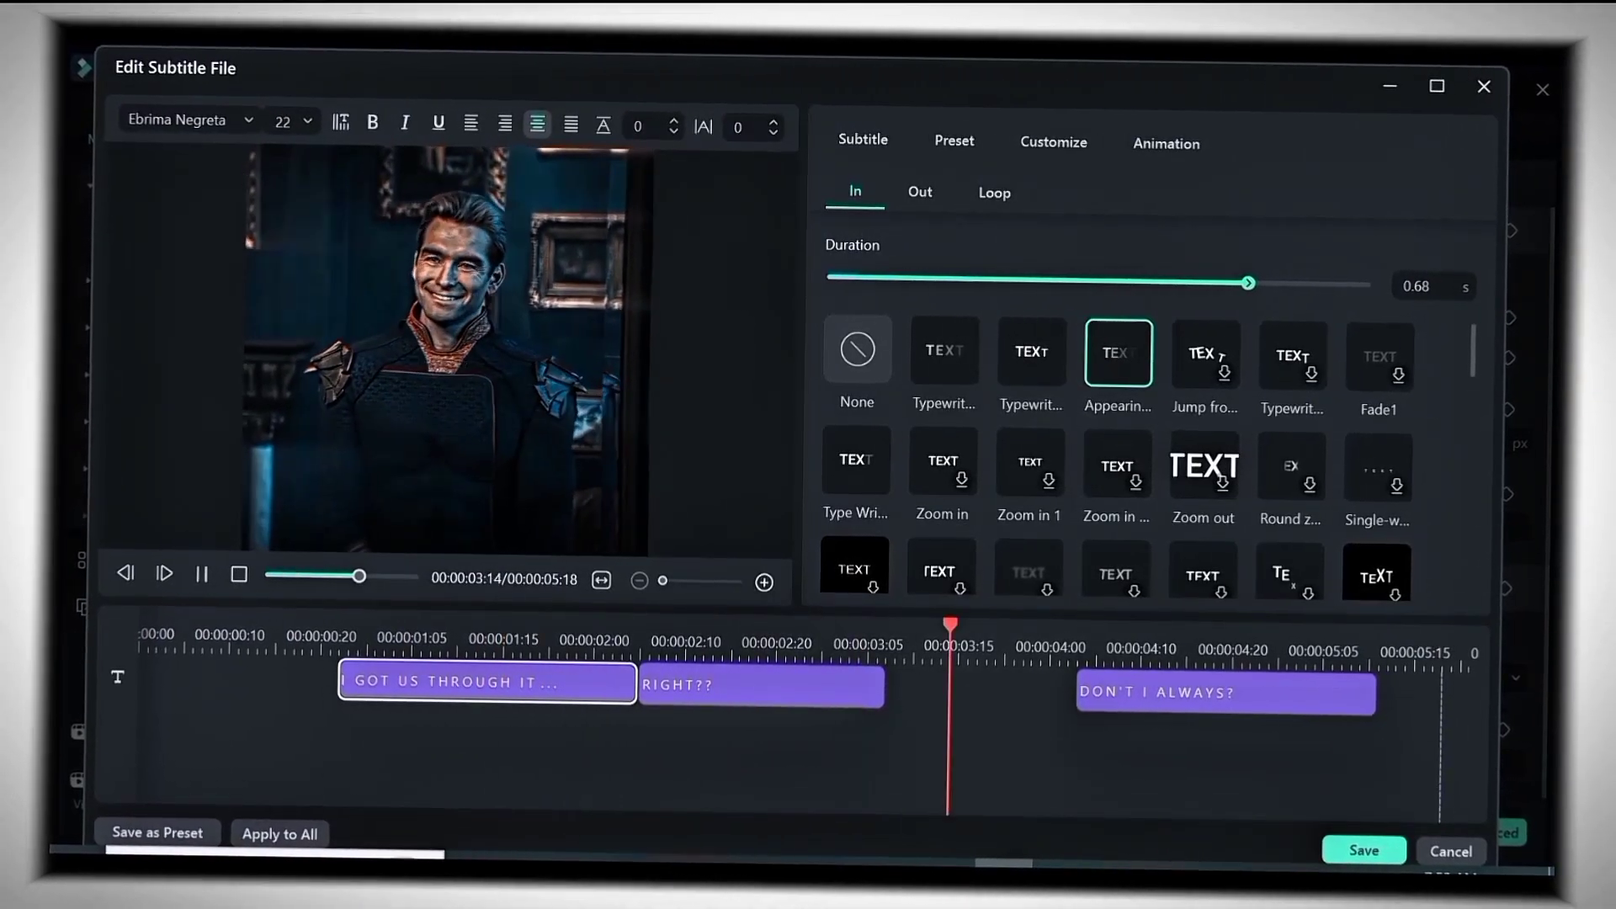
Set the In animation duration of the "DON'T I ALWAYS?" subtitle to 0.52 s and play it back.
left_click(1218, 690)
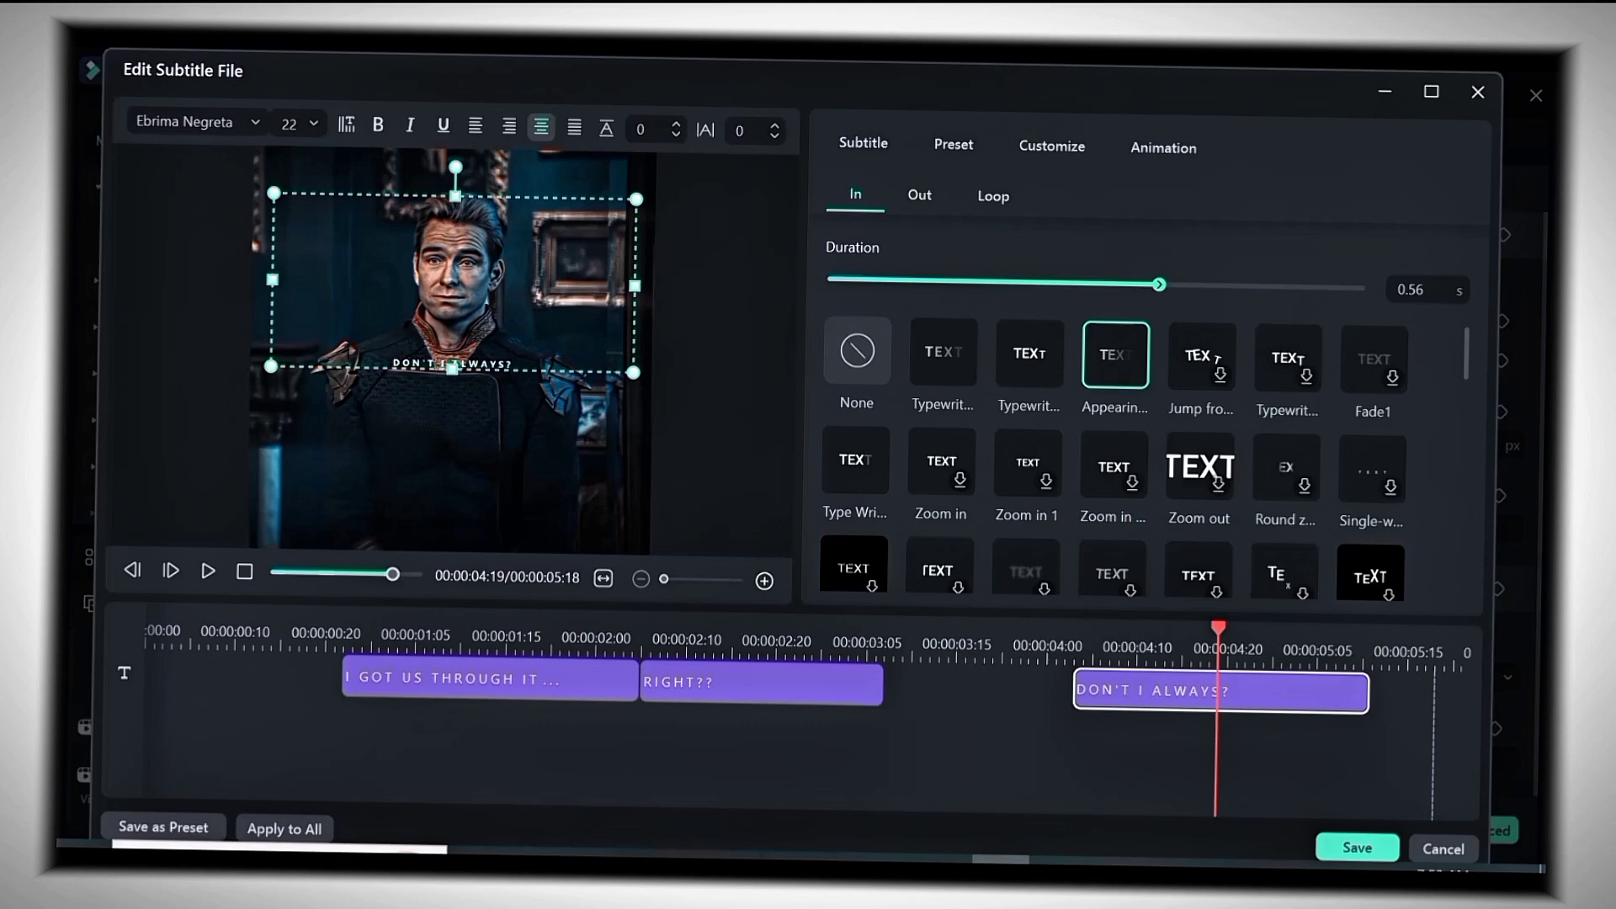
left_click_drag(1158, 283, 1133, 283)
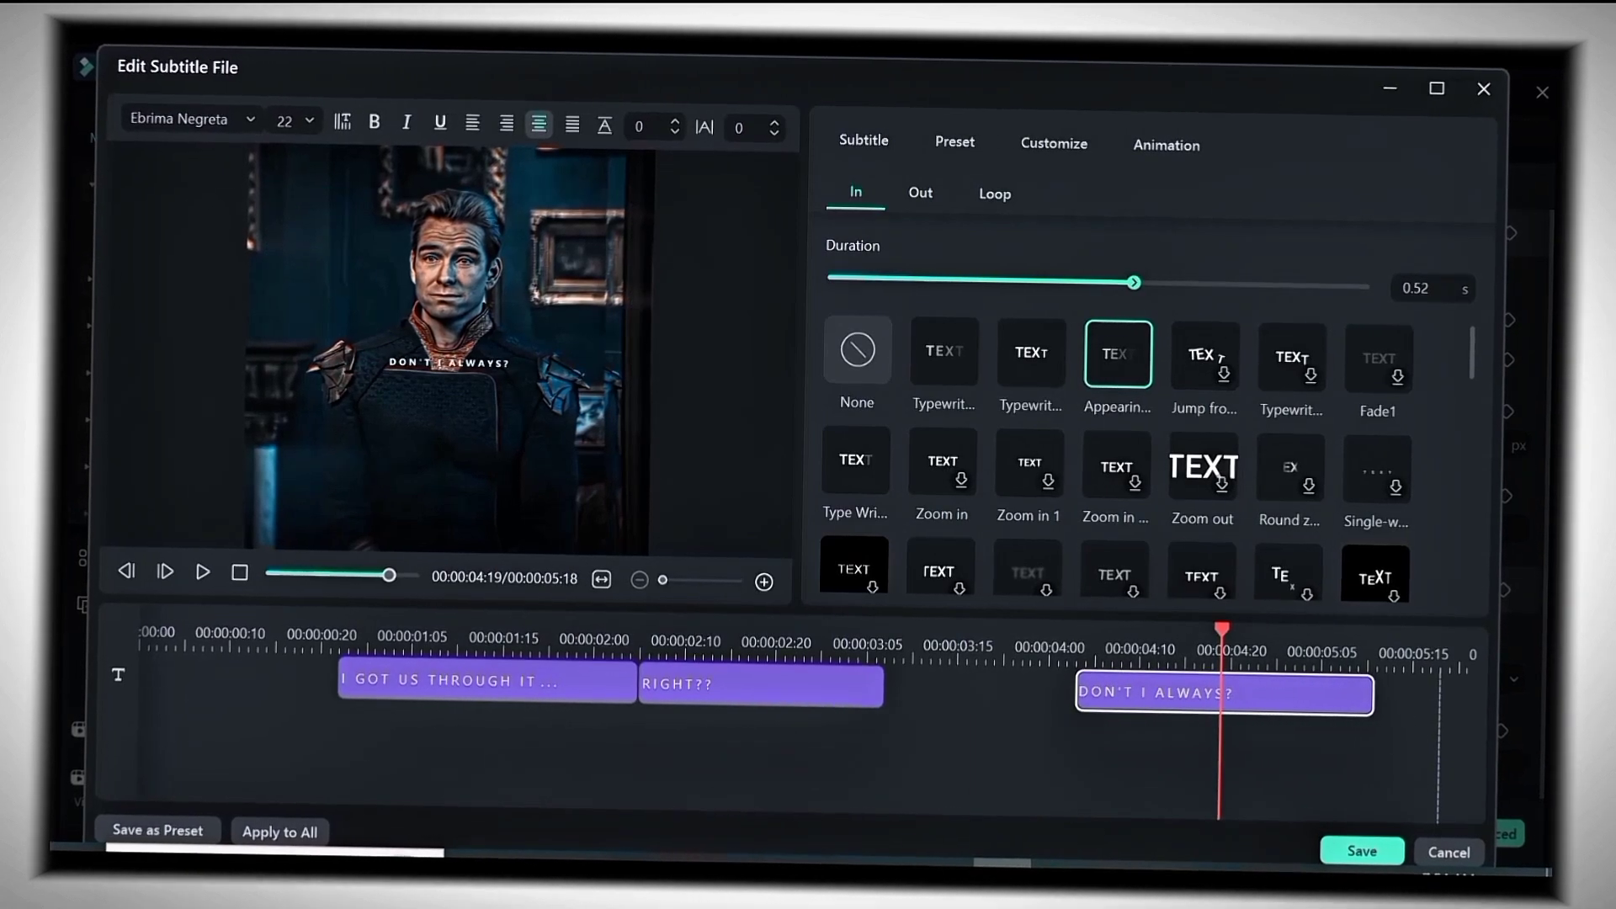
left_click(1038, 645)
key("space")
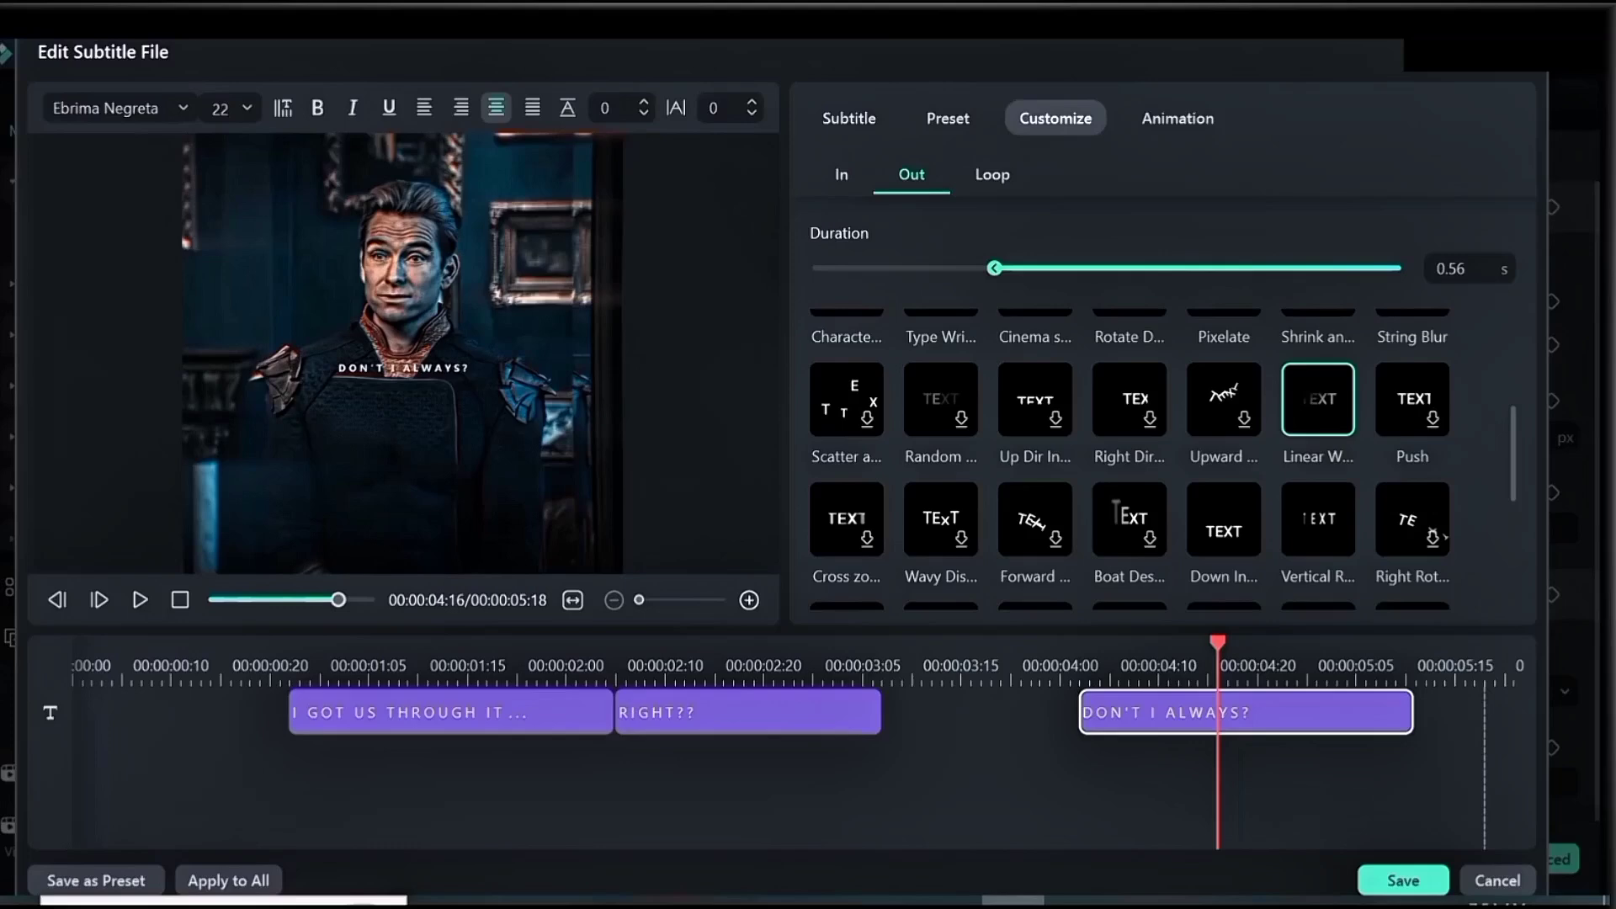
Change the "DON'T I ALWAYS?" text fill to black and lower its fill opacity to the minimum.
left_click(1059, 117)
left_click(867, 553)
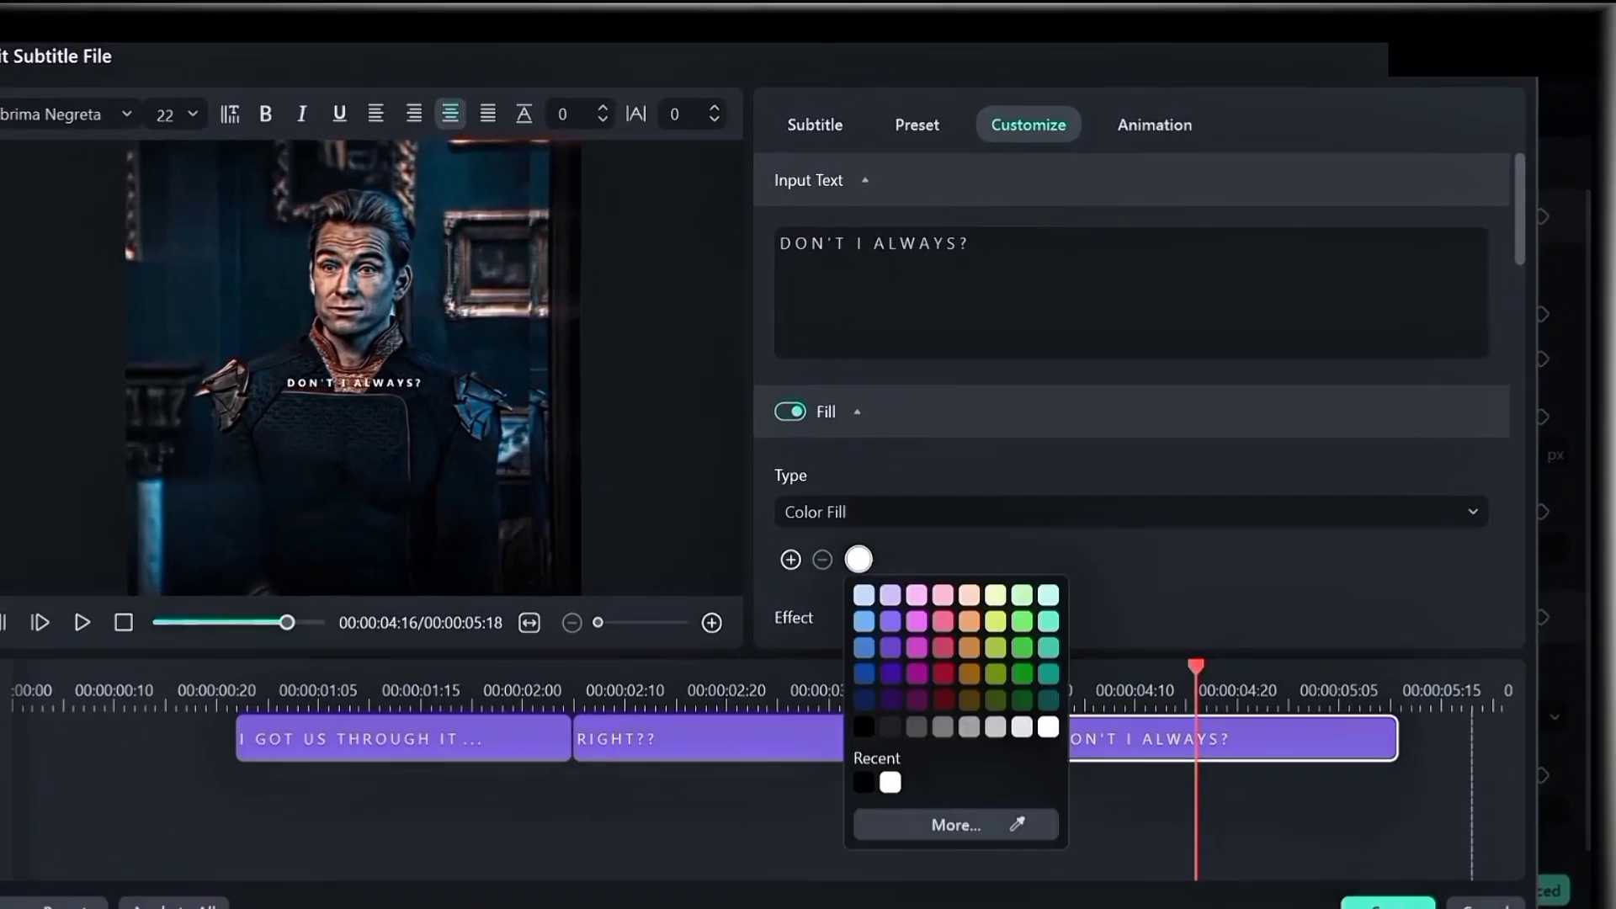
left_click(871, 719)
scroll(1138, 404, "down", 2)
scroll(1111, 421, "down", 2)
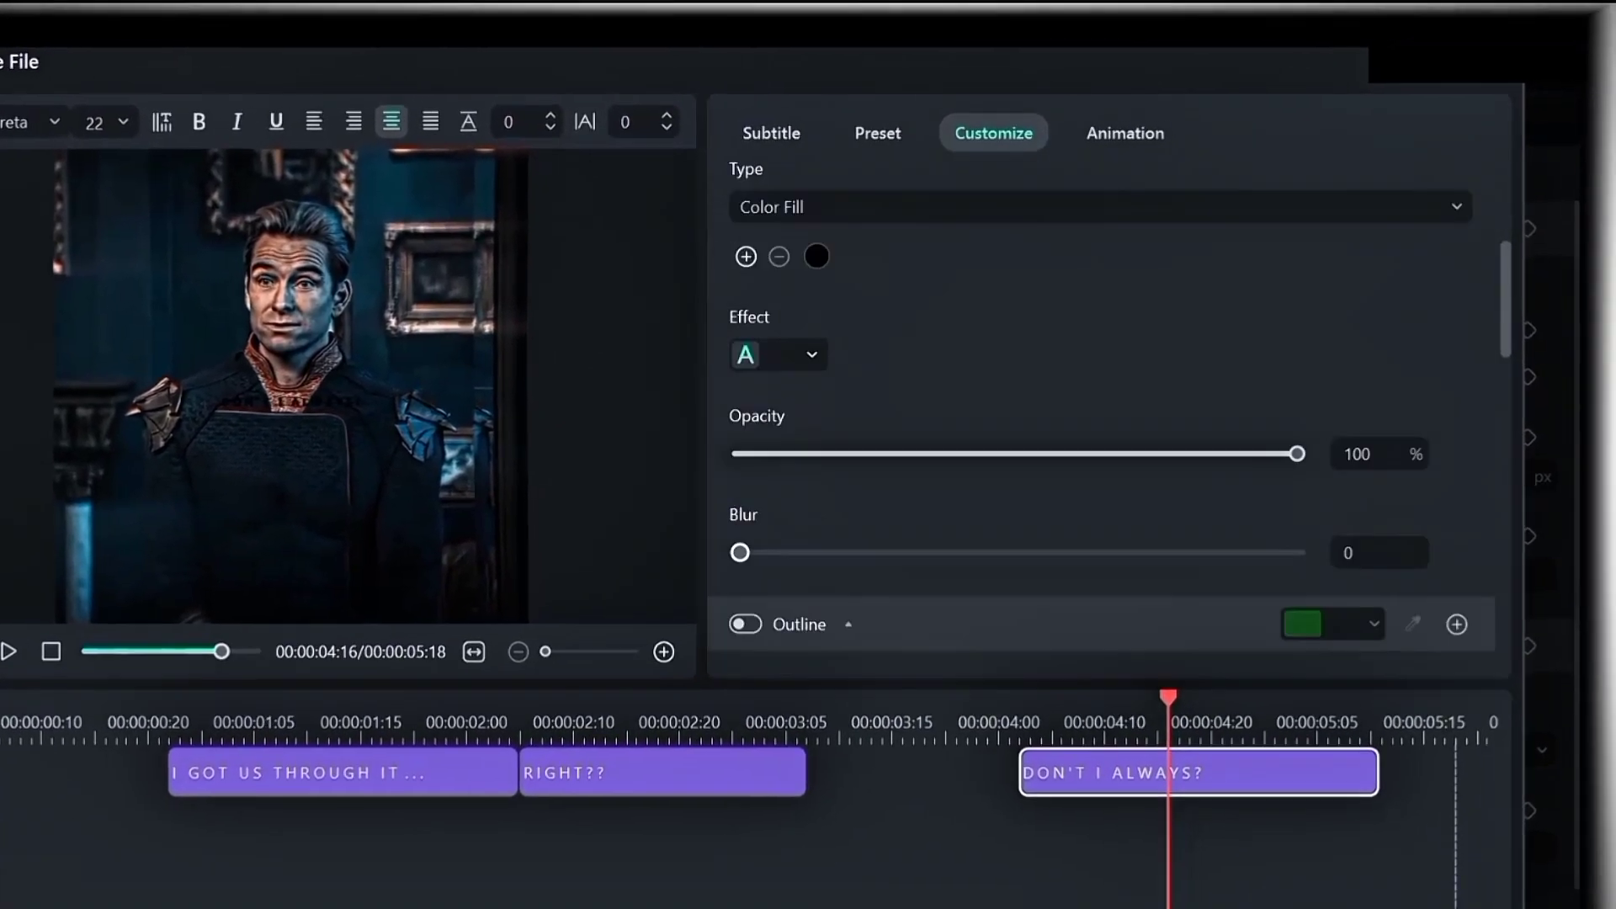
left_click_drag(1303, 448, 744, 448)
scroll(1077, 421, "down", 4)
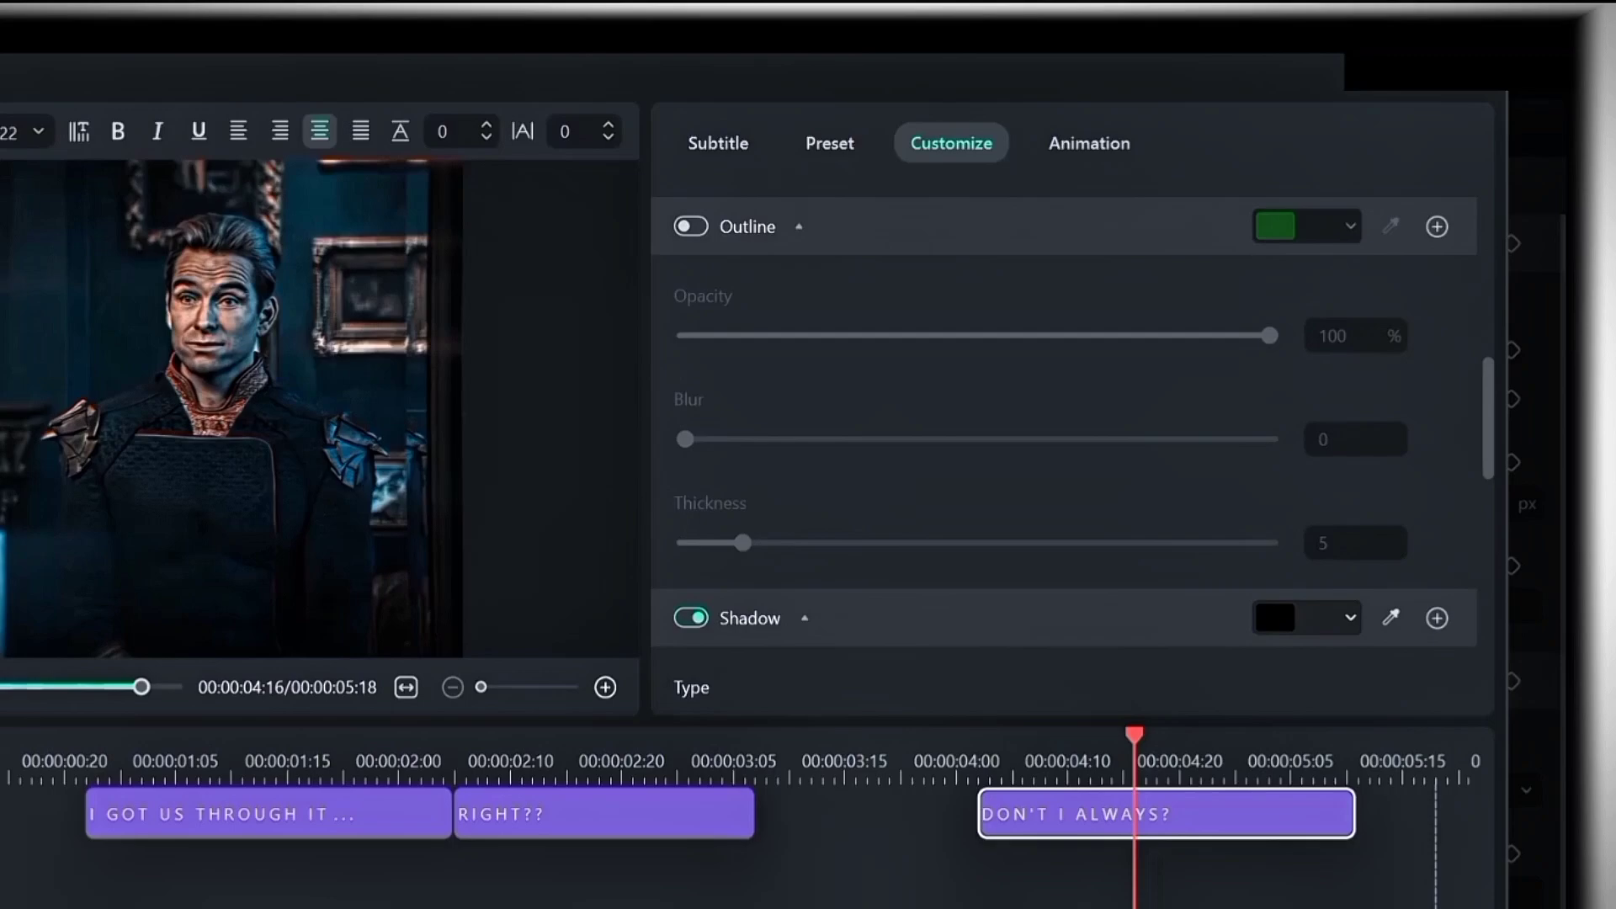
Enable the outline of the "DON'T I ALWAYS?" text, colour it white and set its thickness to 1.
scroll(1077, 420, "up", 1)
left_click(706, 307)
left_click(1287, 327)
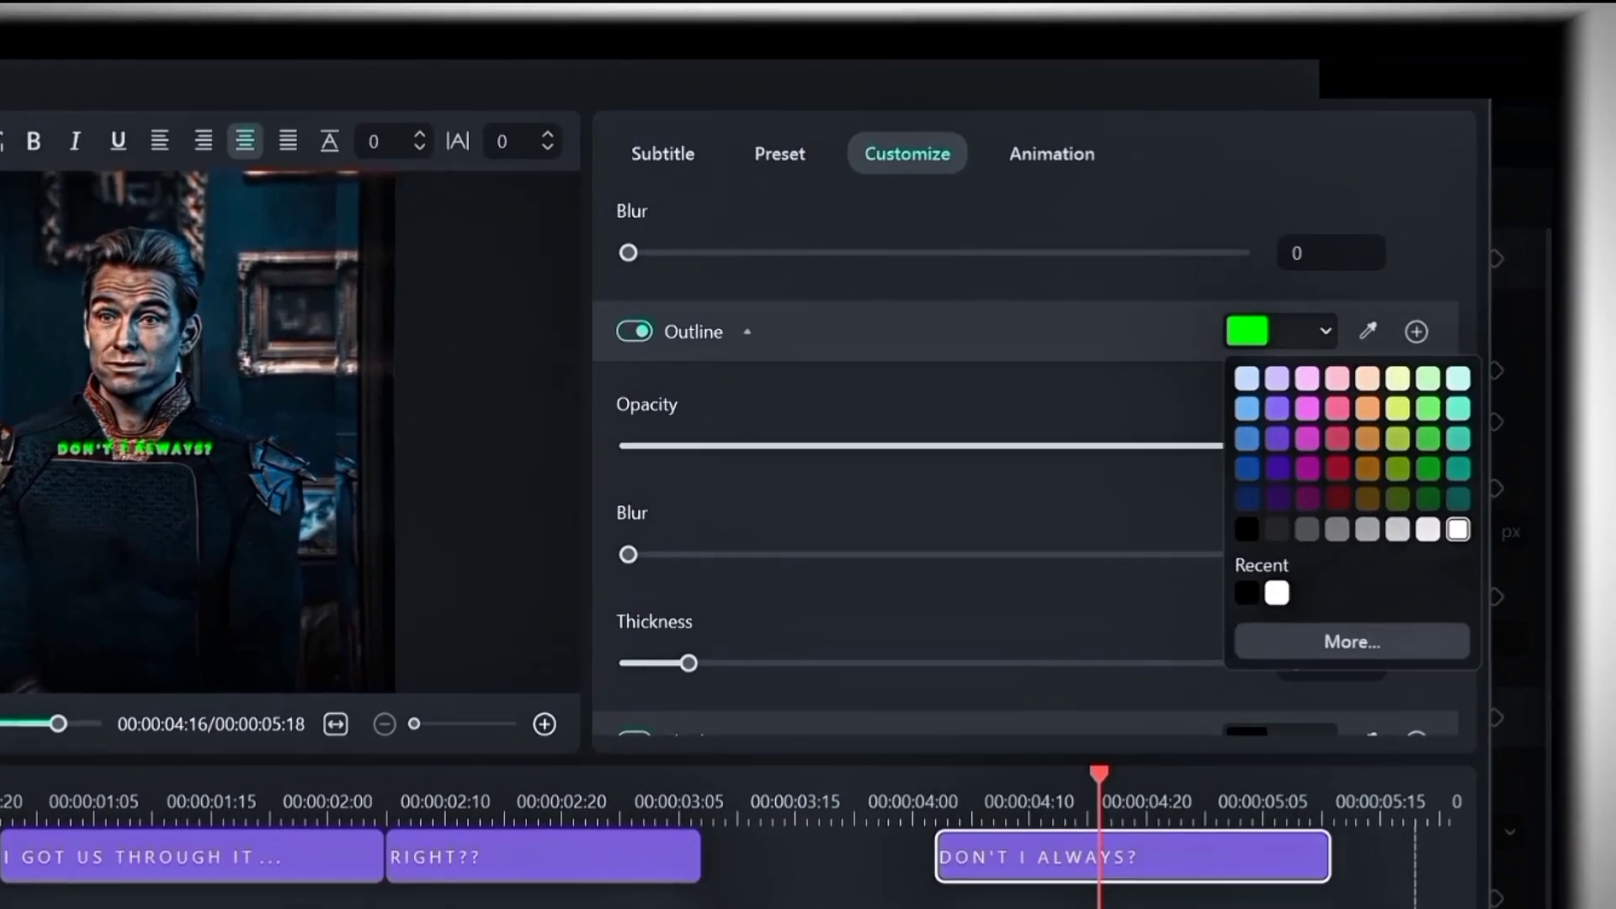
left_click(1462, 526)
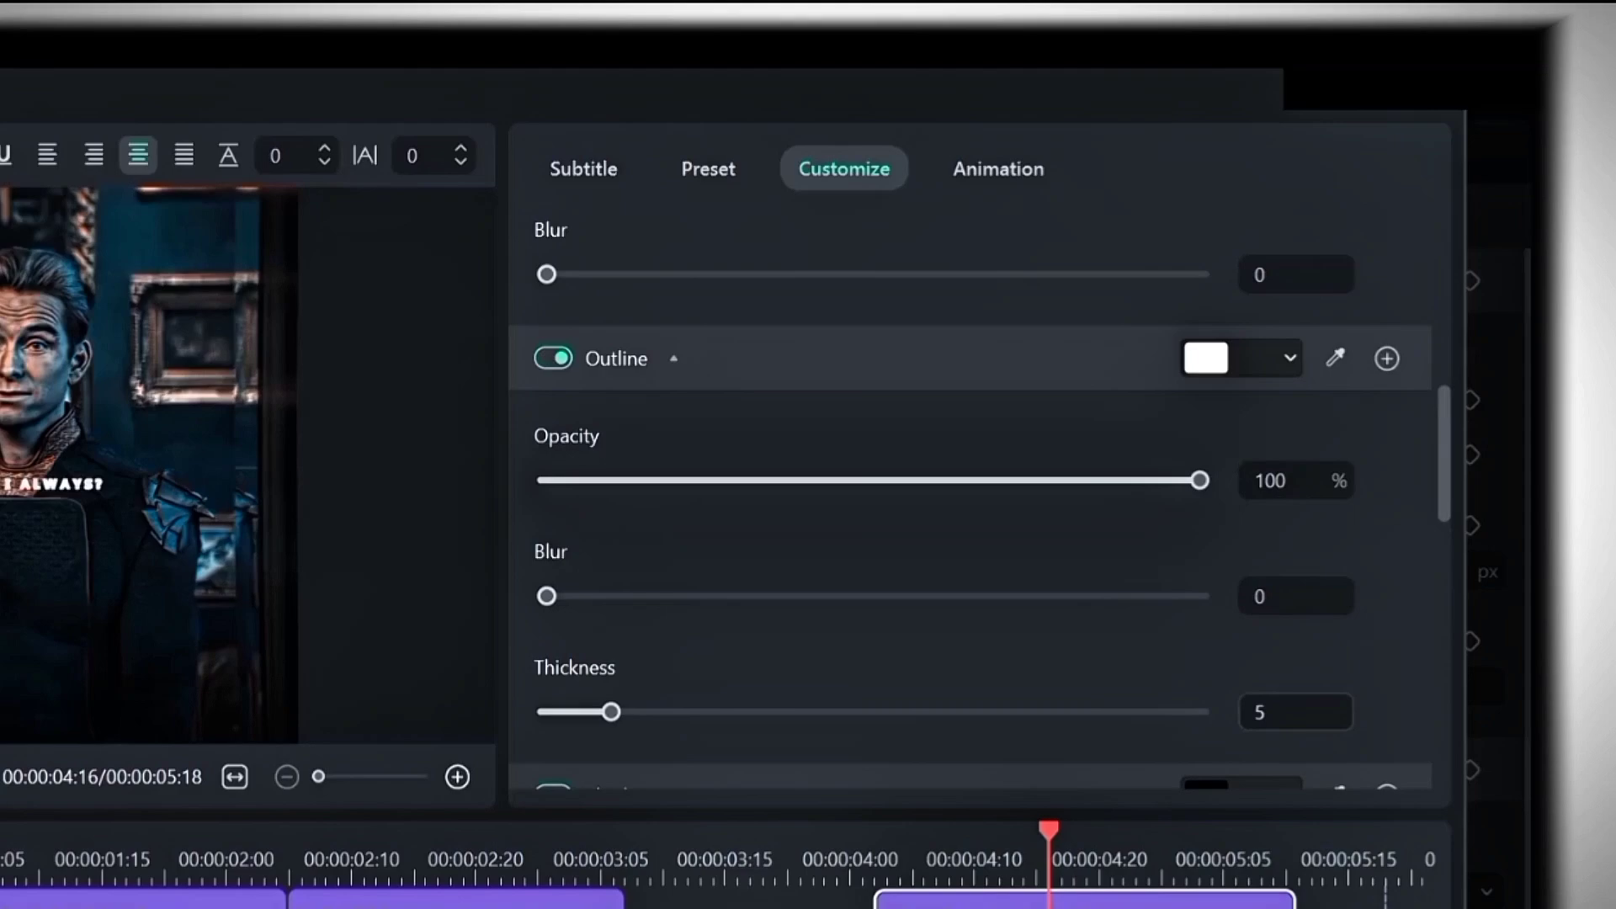
left_click(1299, 707)
type("1")
key("Return")
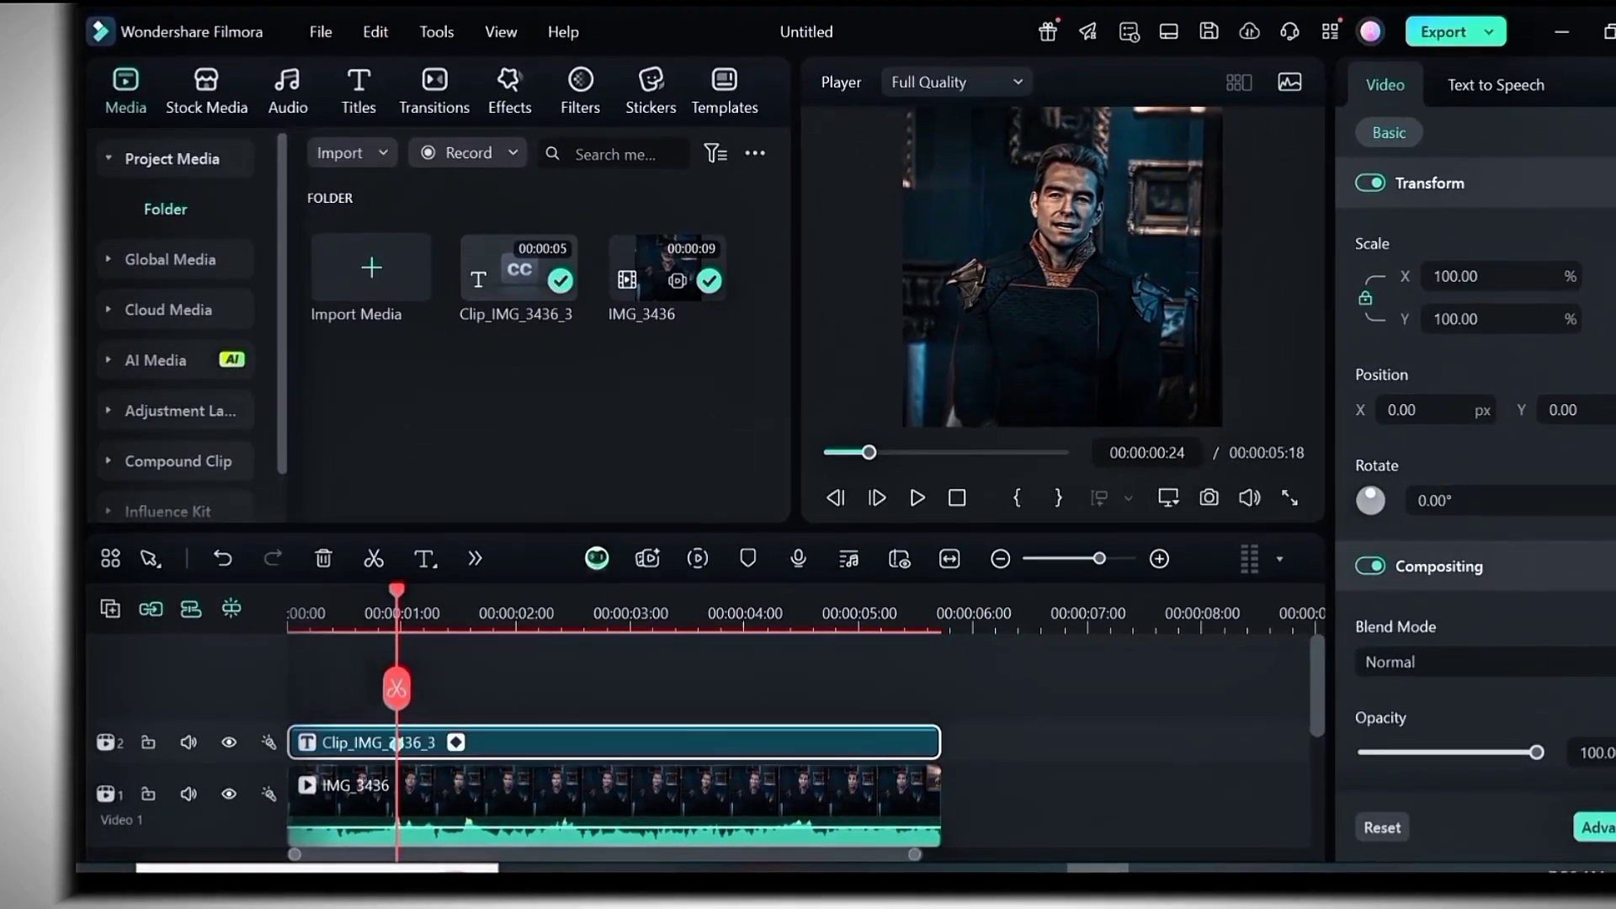
Add a keyframe to the subtitle clip at 00:00:02:02 and a horizontal scale keyframe at 00:00:05:08.
key("space")
key("space")
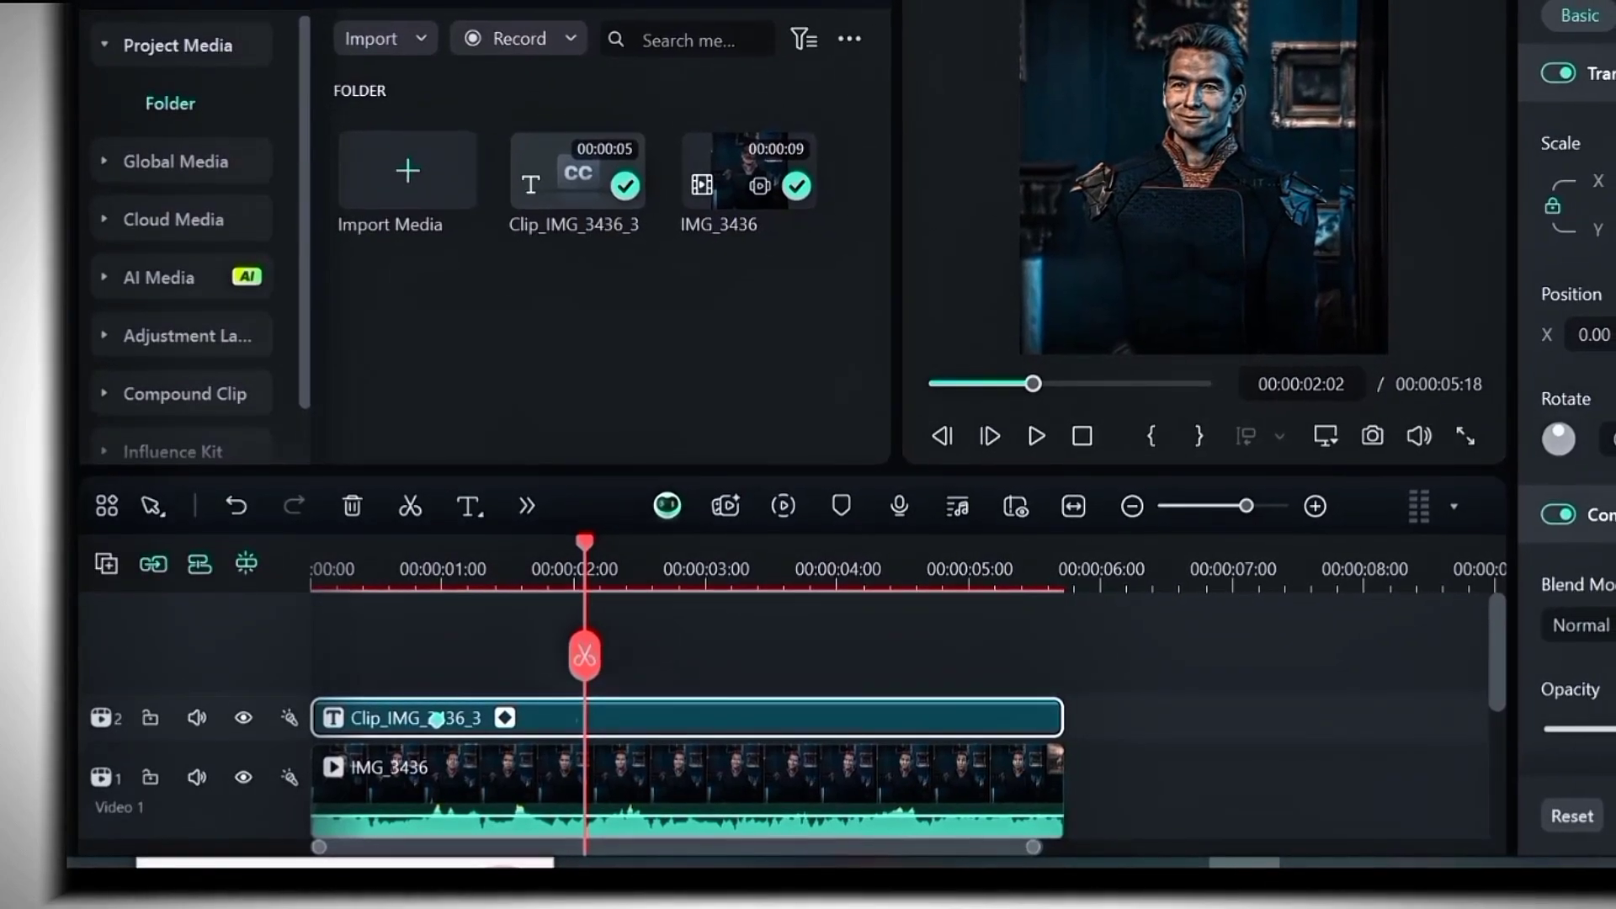
key("alt+k")
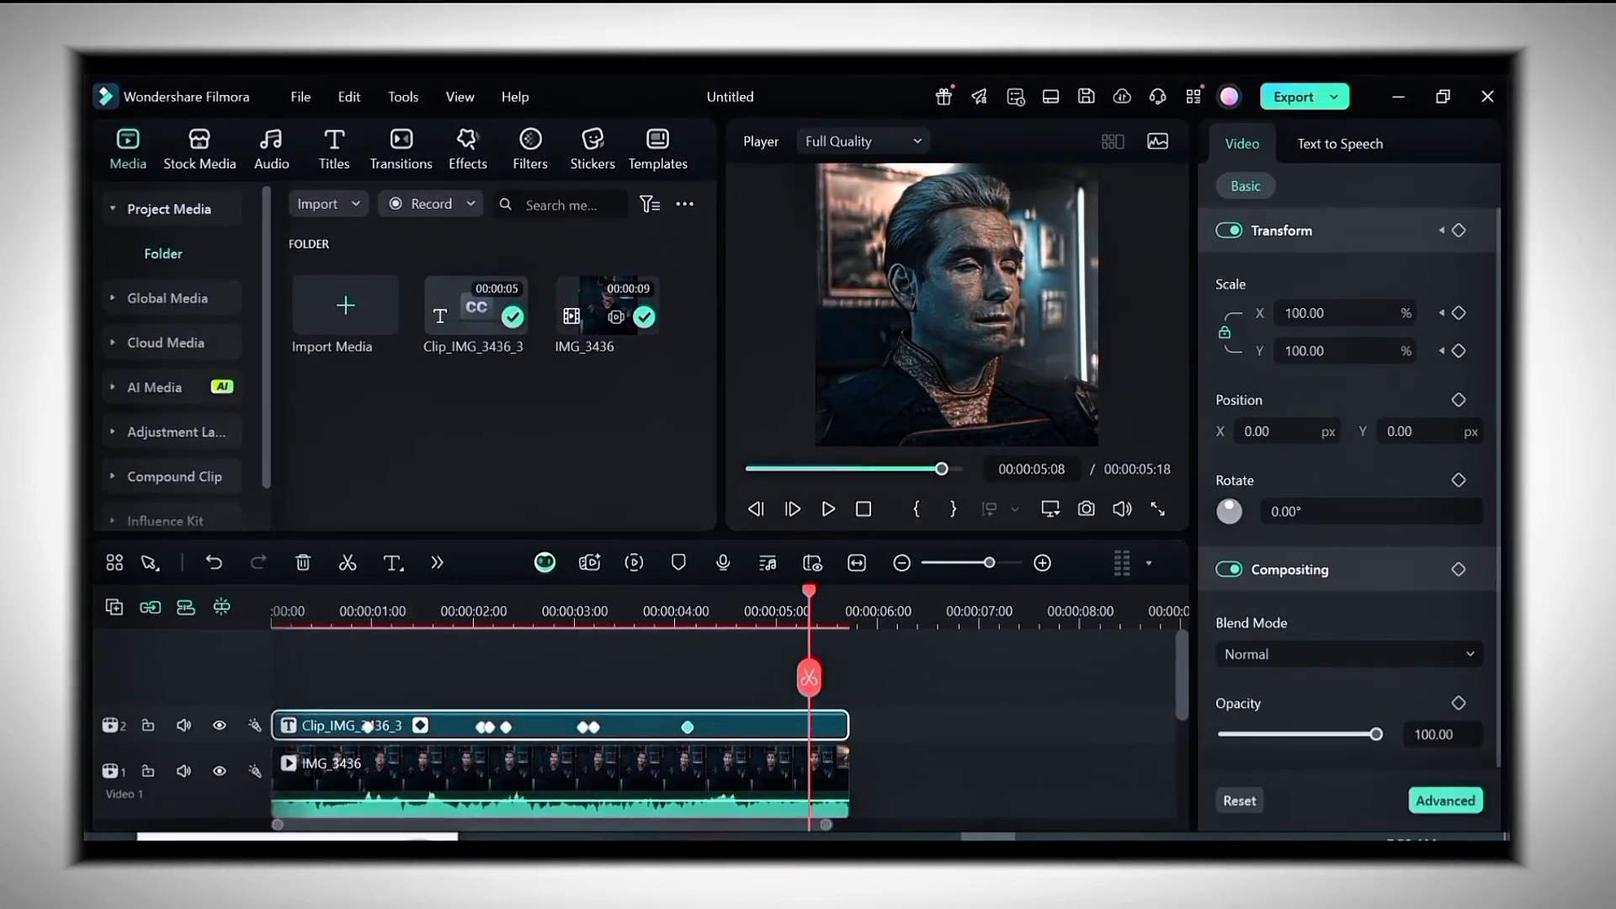
left_click(1458, 312)
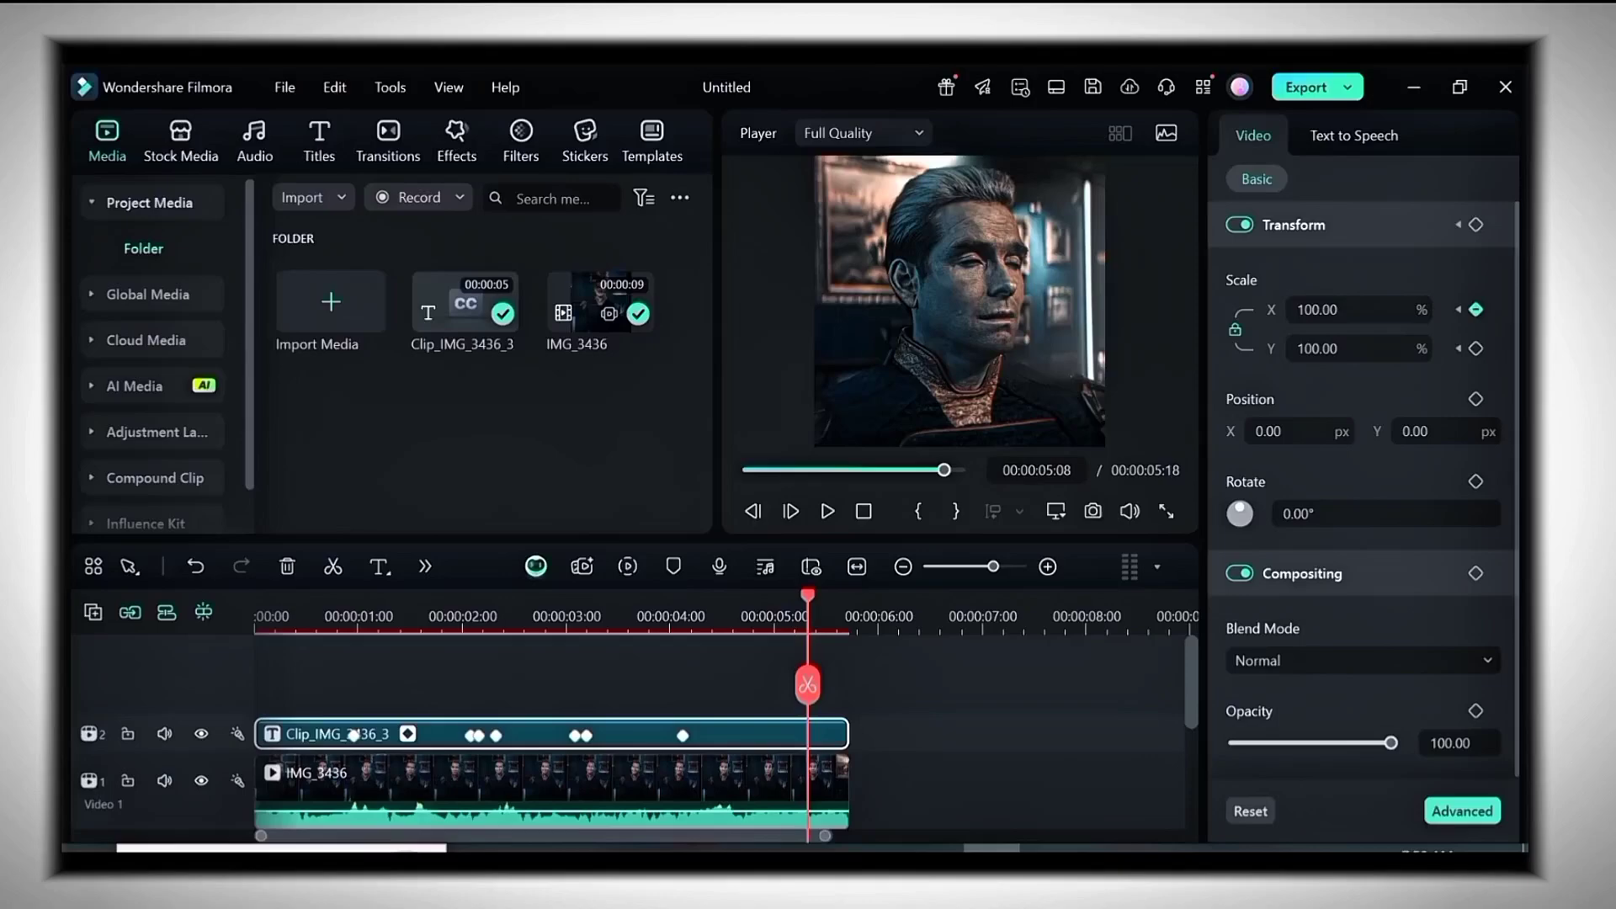
Set the subtitle clip's scale to 120% at the 00:00:02:02 keyframe.
left_click(353, 734)
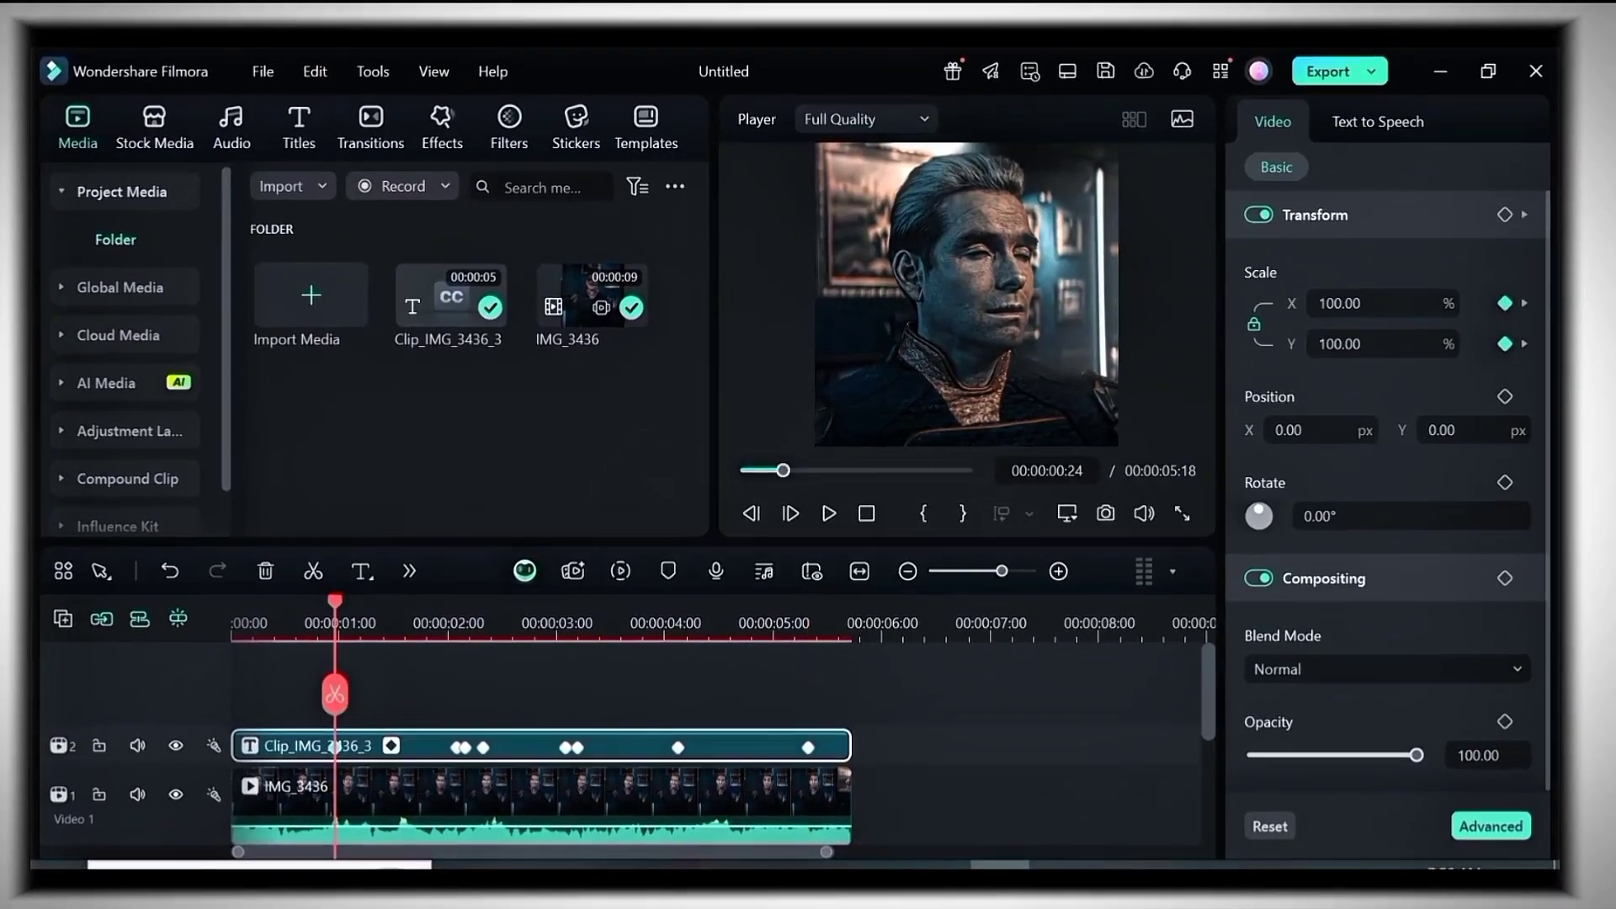
left_click(457, 746)
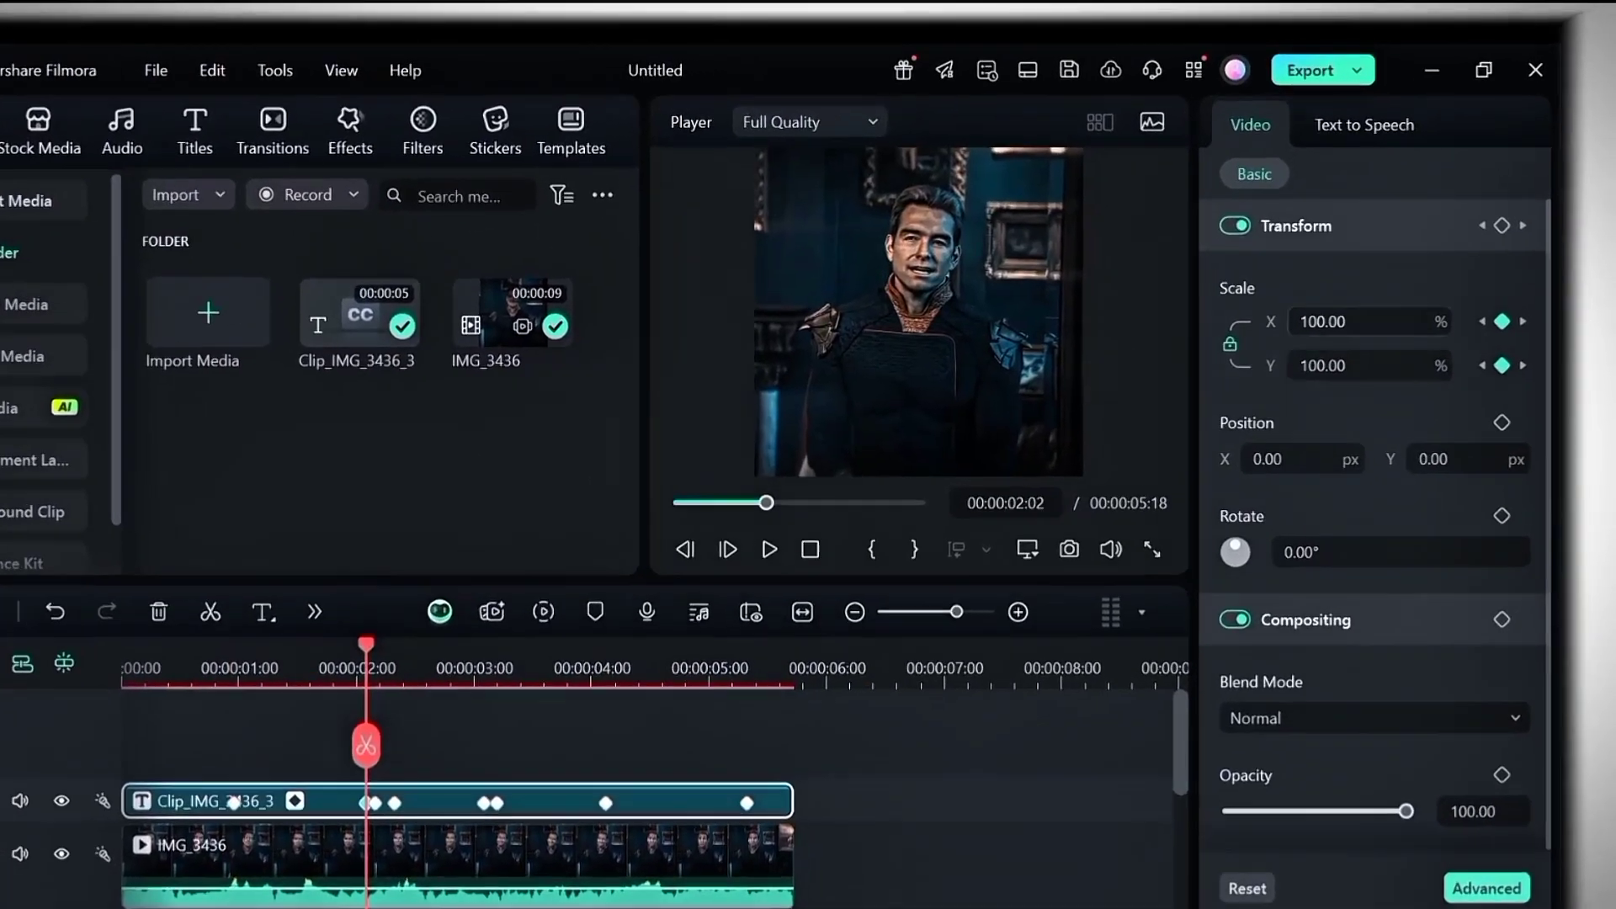
double_click(1346, 322)
type("120")
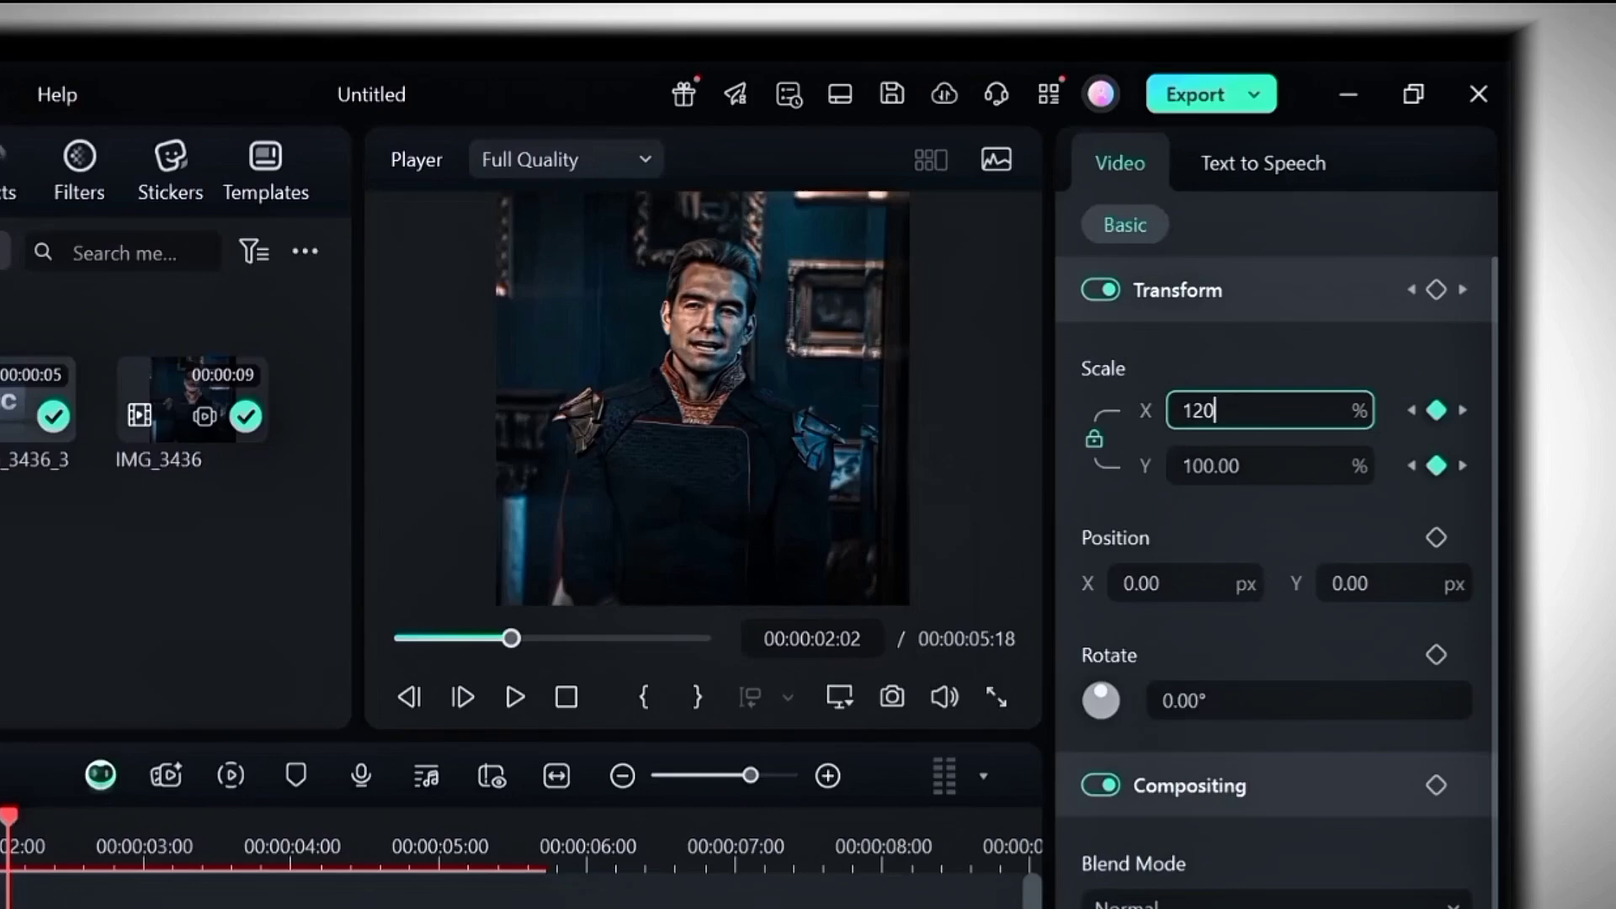
key("Return")
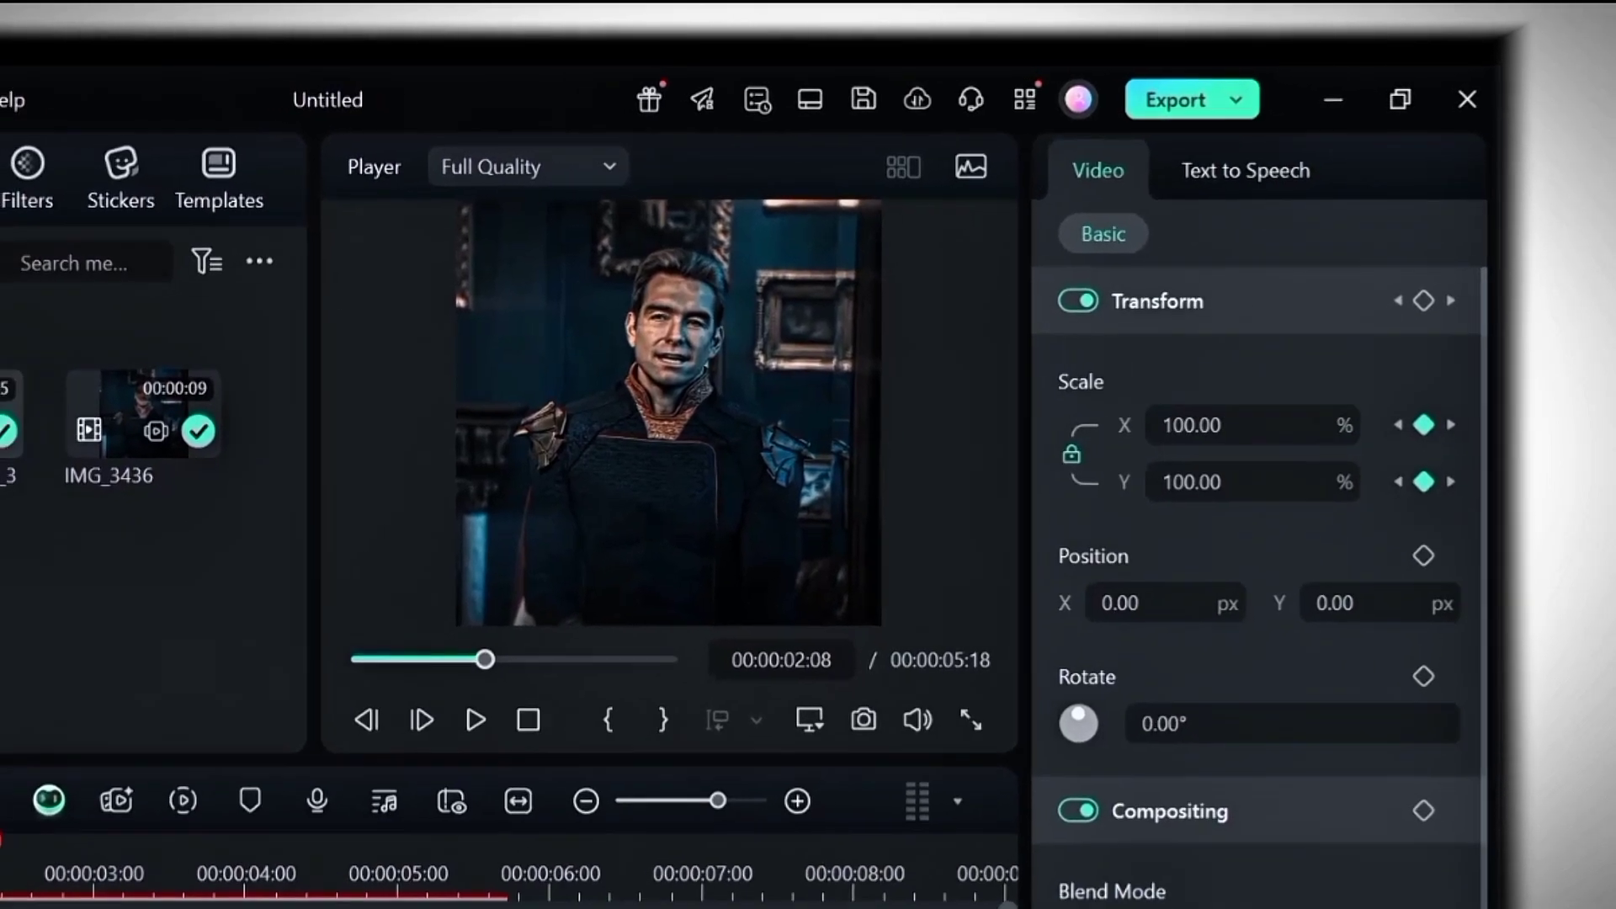
Set the subtitle clip's scale to 120% at the 00:00:03:02 keyframe, go to the following keyframe and play the animation from the start.
left_click(1191, 425)
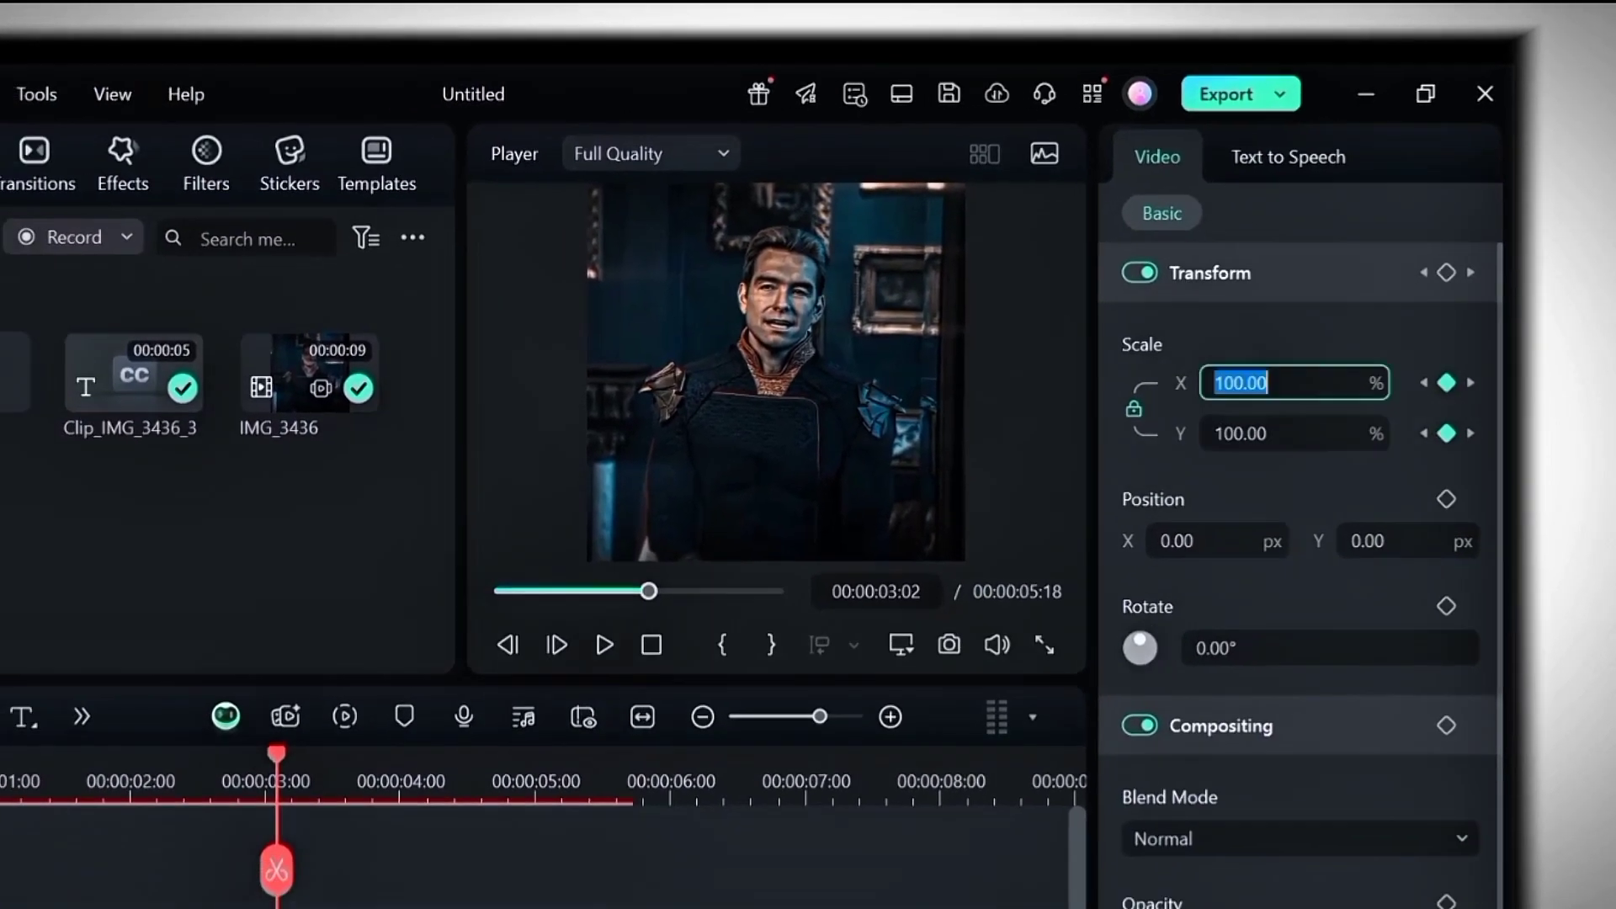
type("120")
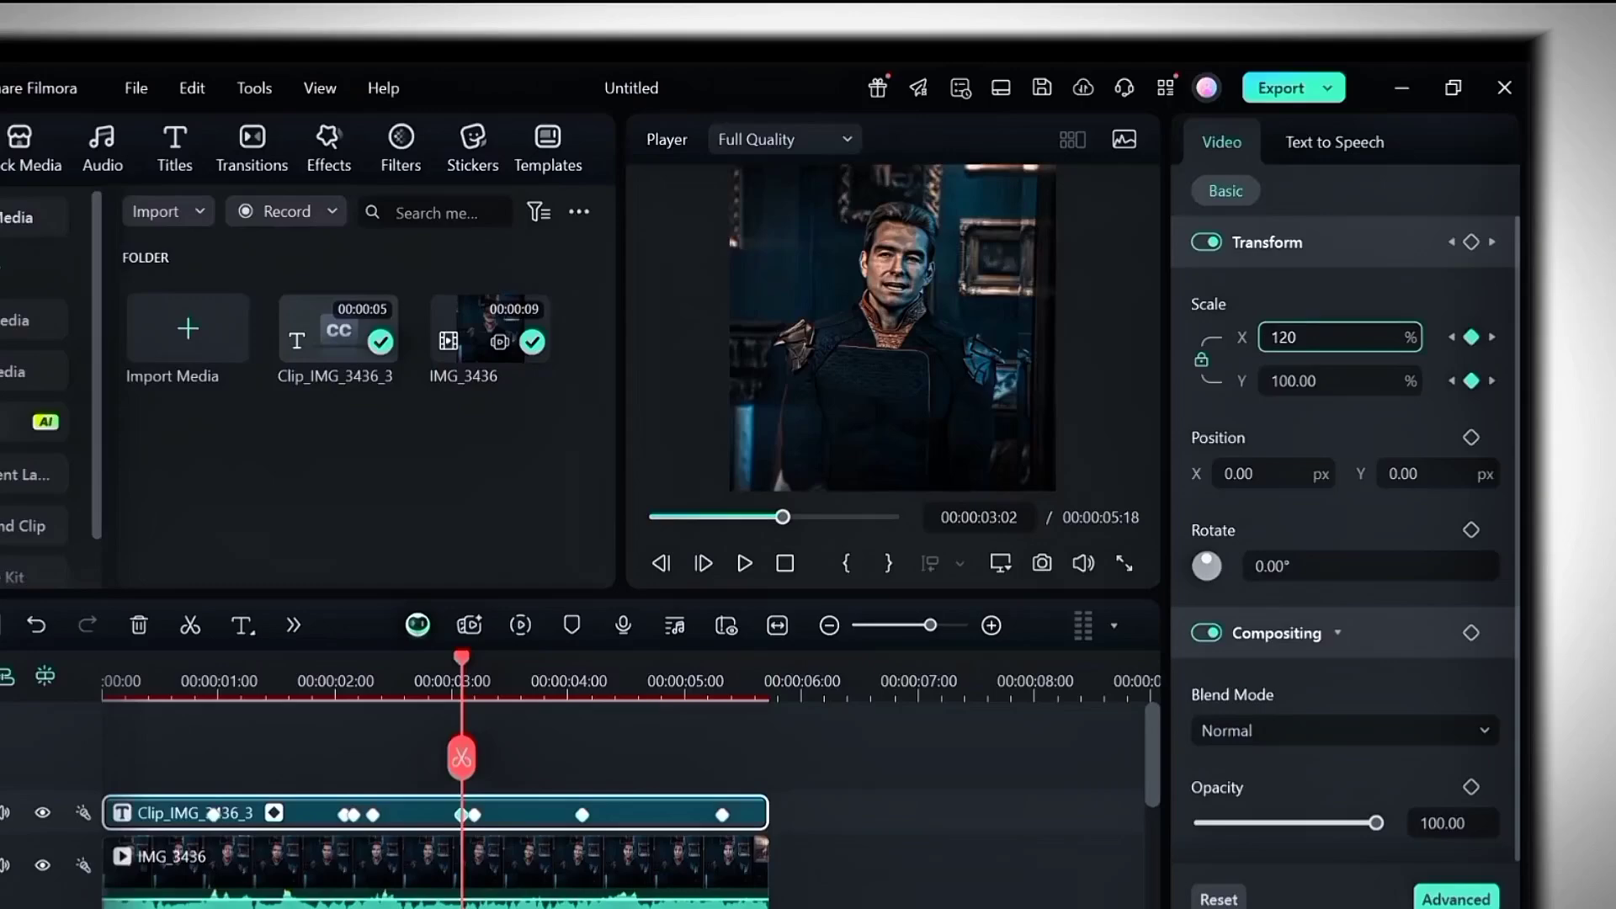
left_click(583, 814)
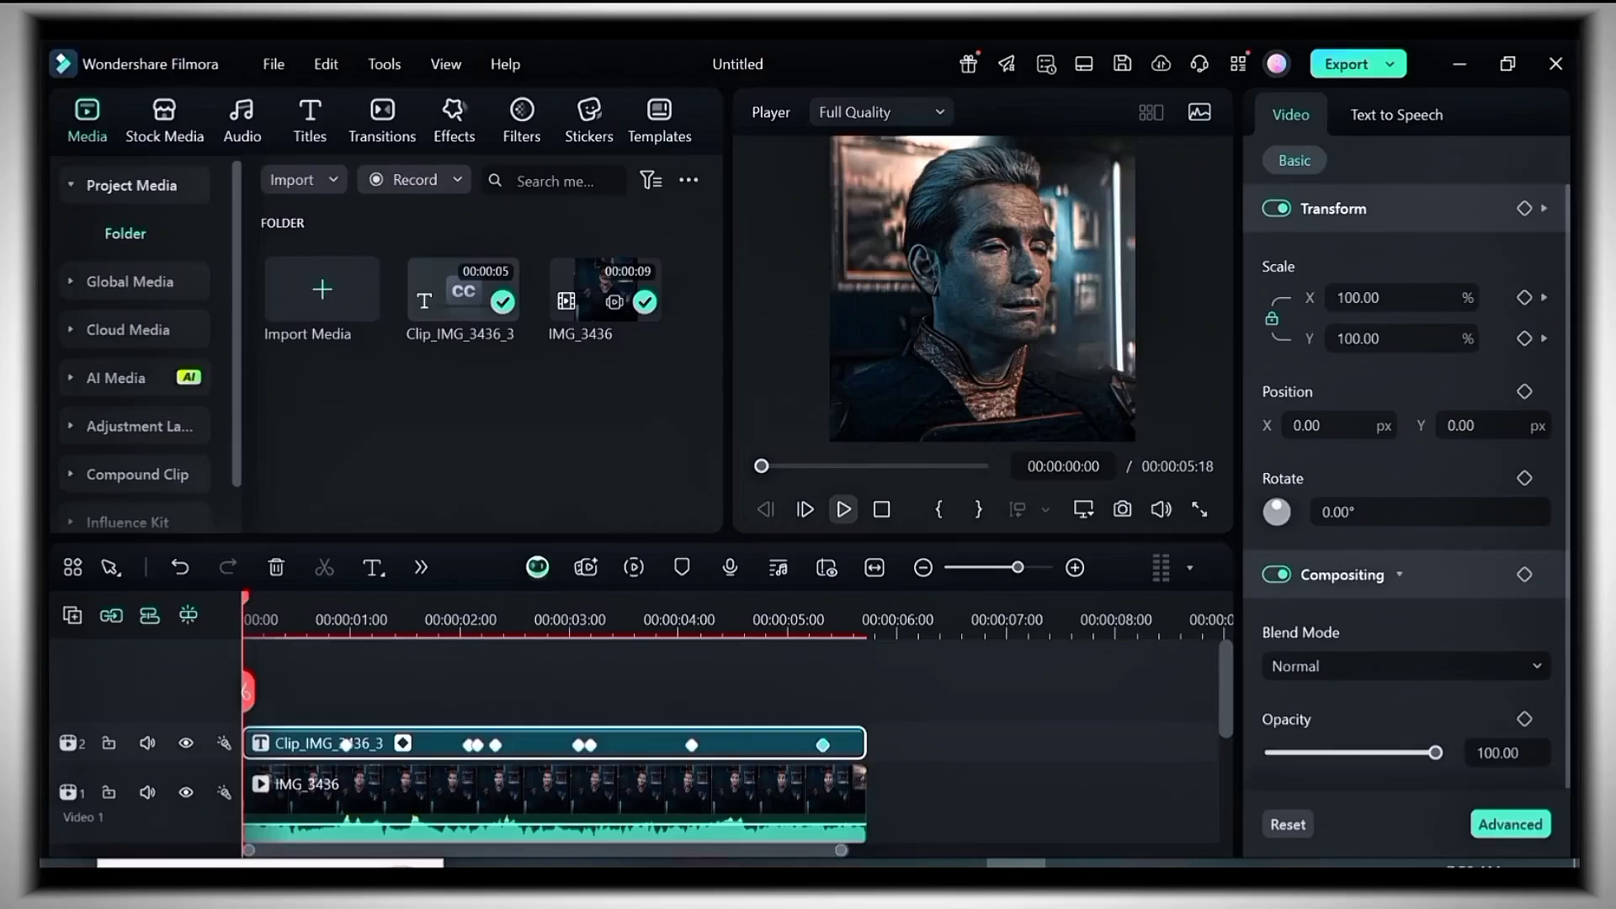
key("space")
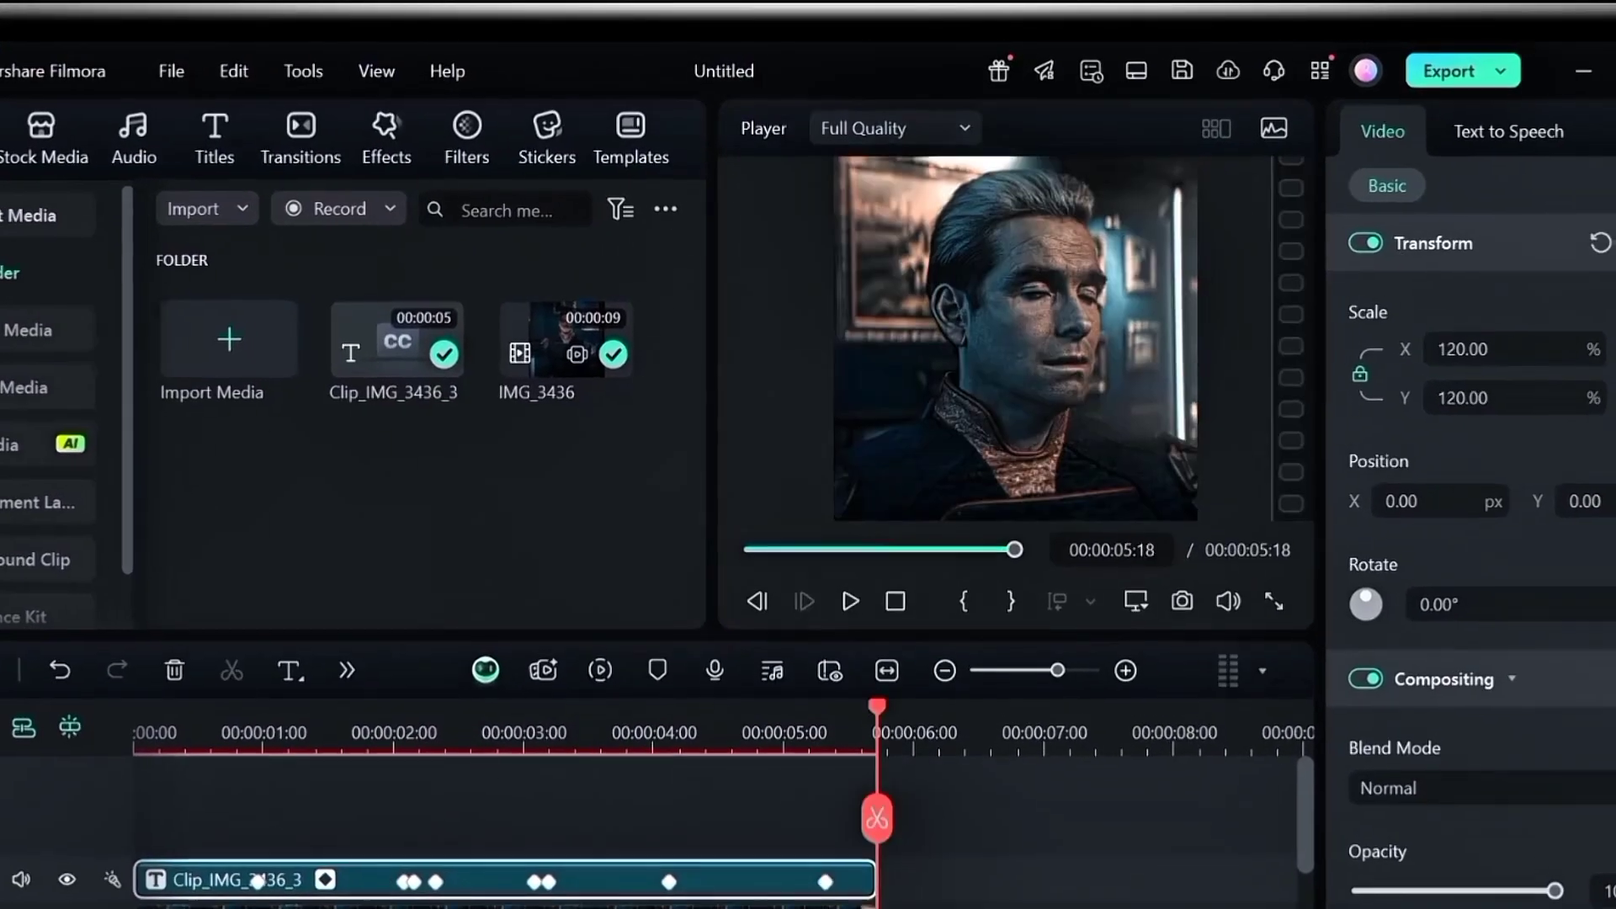
Duplicate the subtitle clip on the timeline and open it for advanced subtitle editing.
right_click(721, 852)
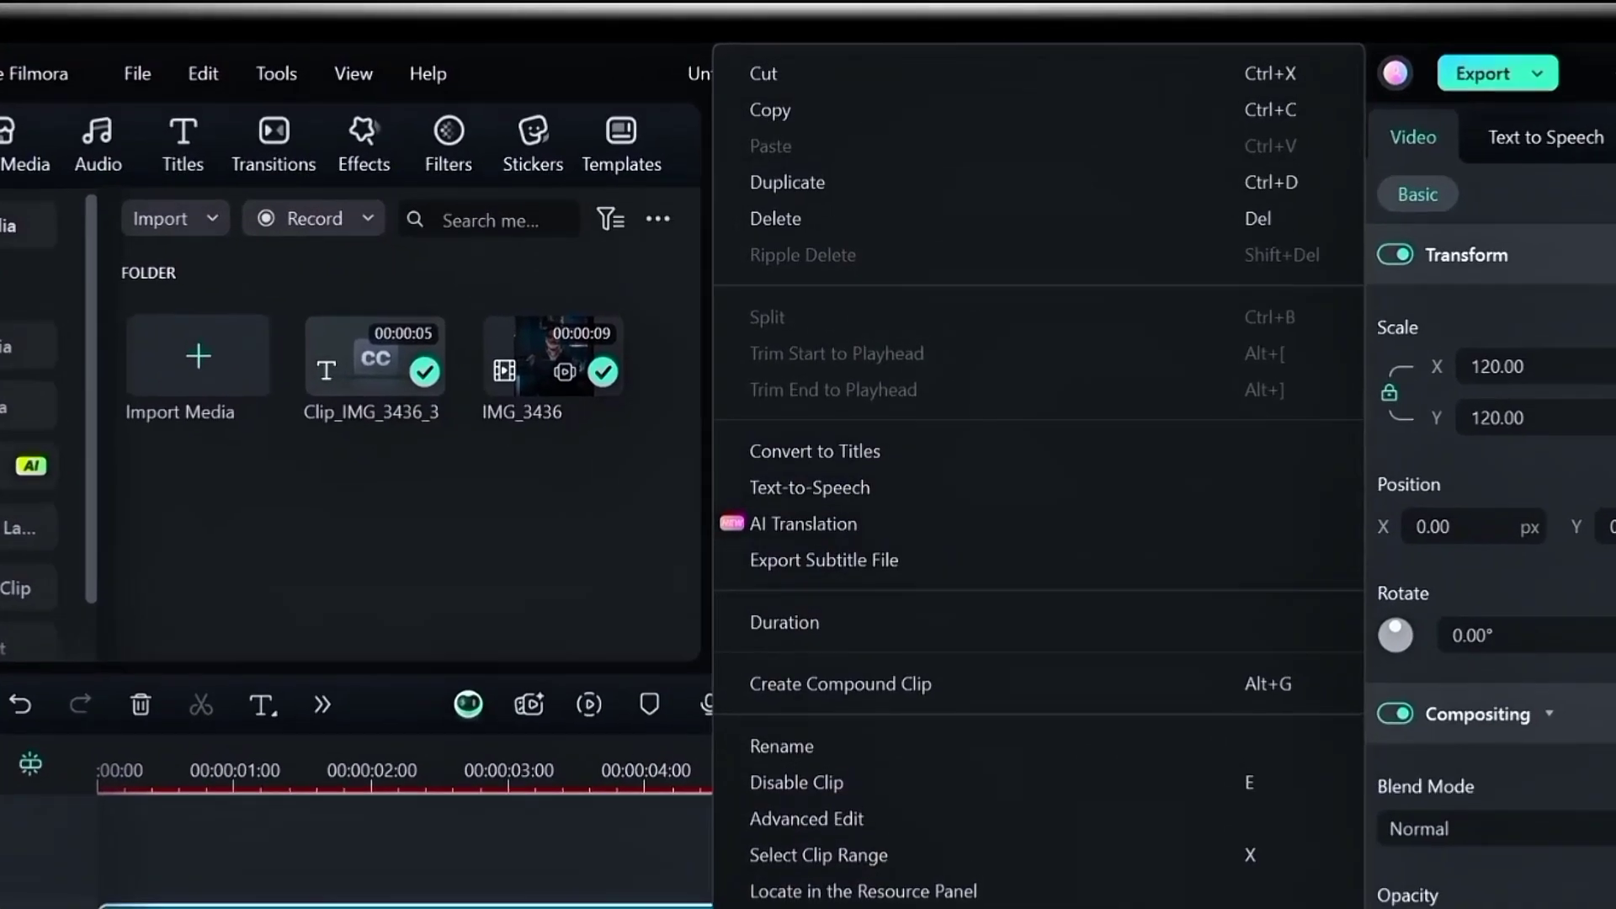
key("ctrl+d")
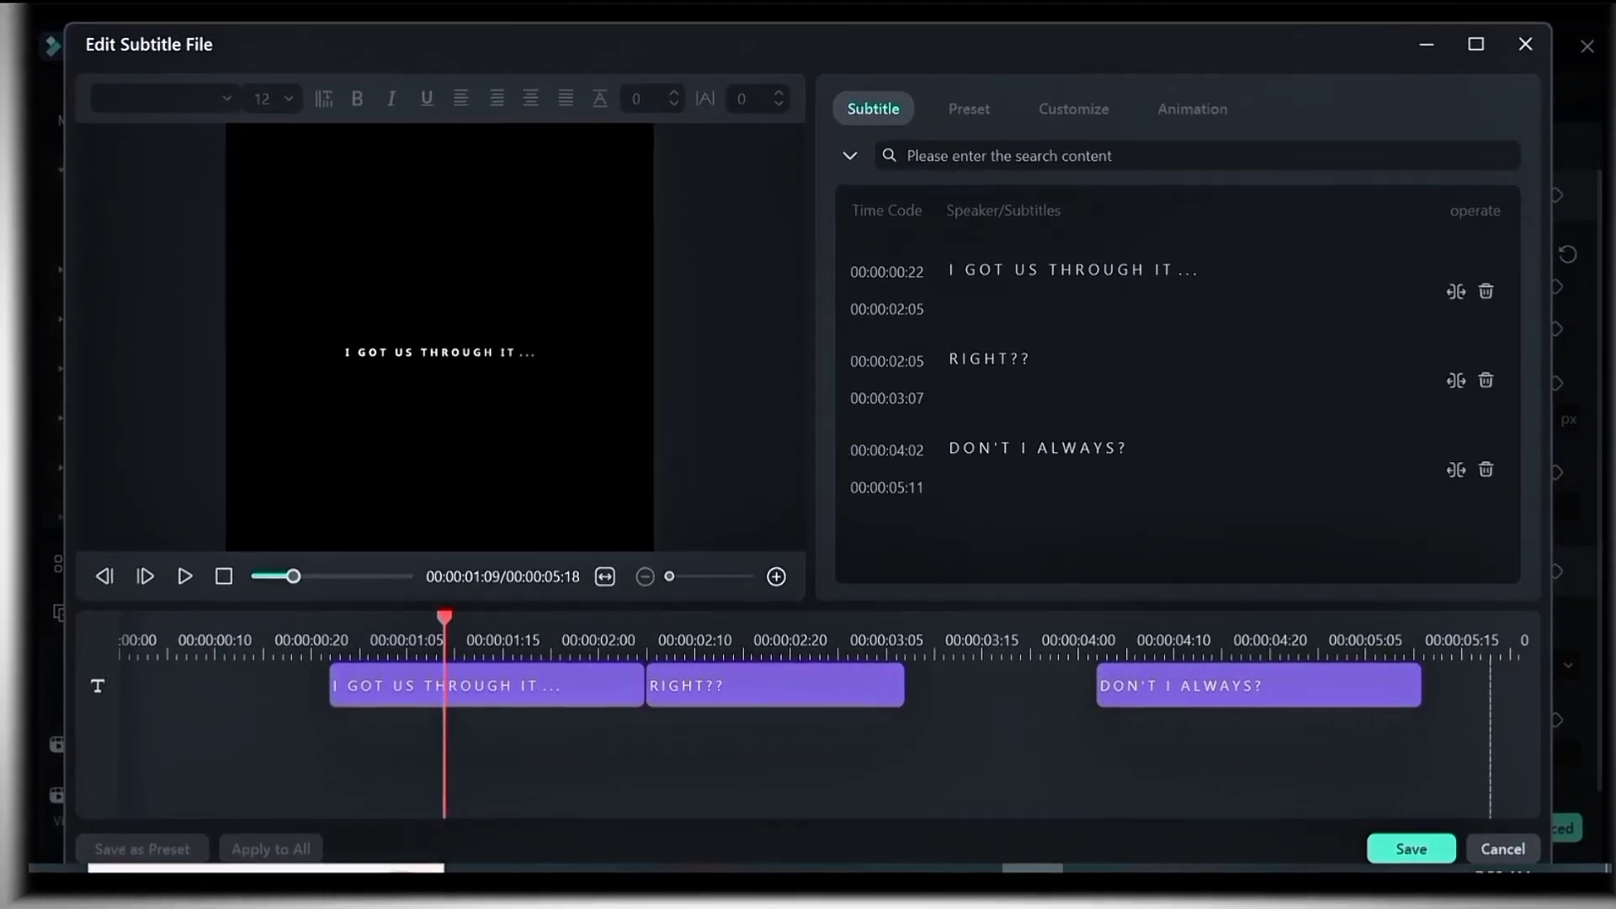
Close the subtitle editor, move the original subtitle clip up to track 3 and align its duplicate beneath it on track 2 at the timeline start.
key("Escape")
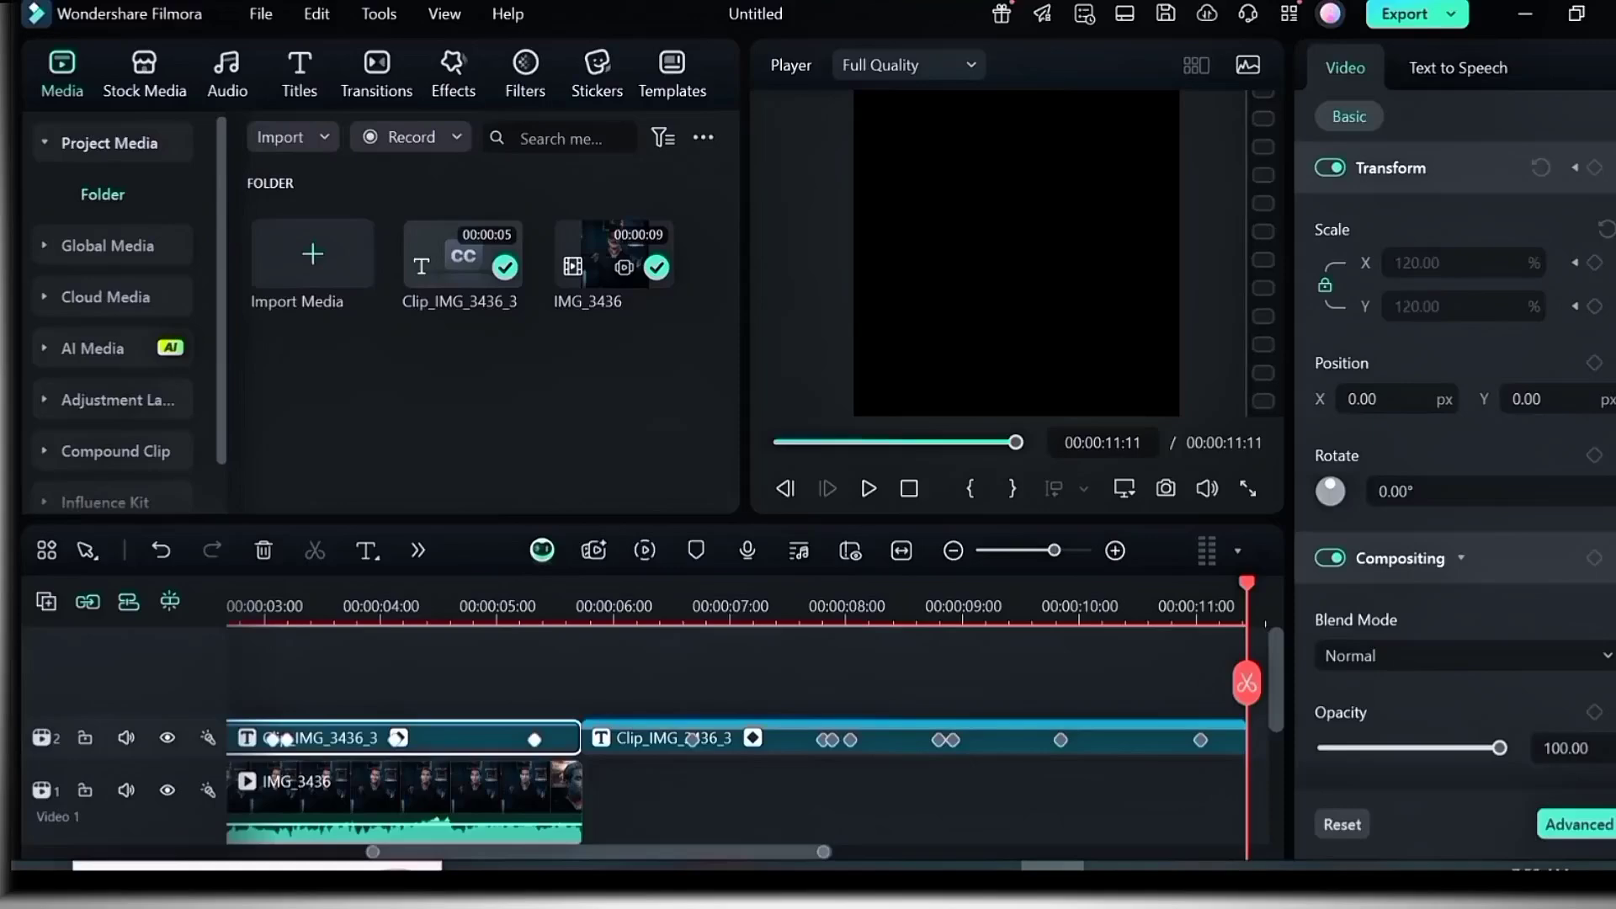
left_click_drag(402, 686, 403, 685)
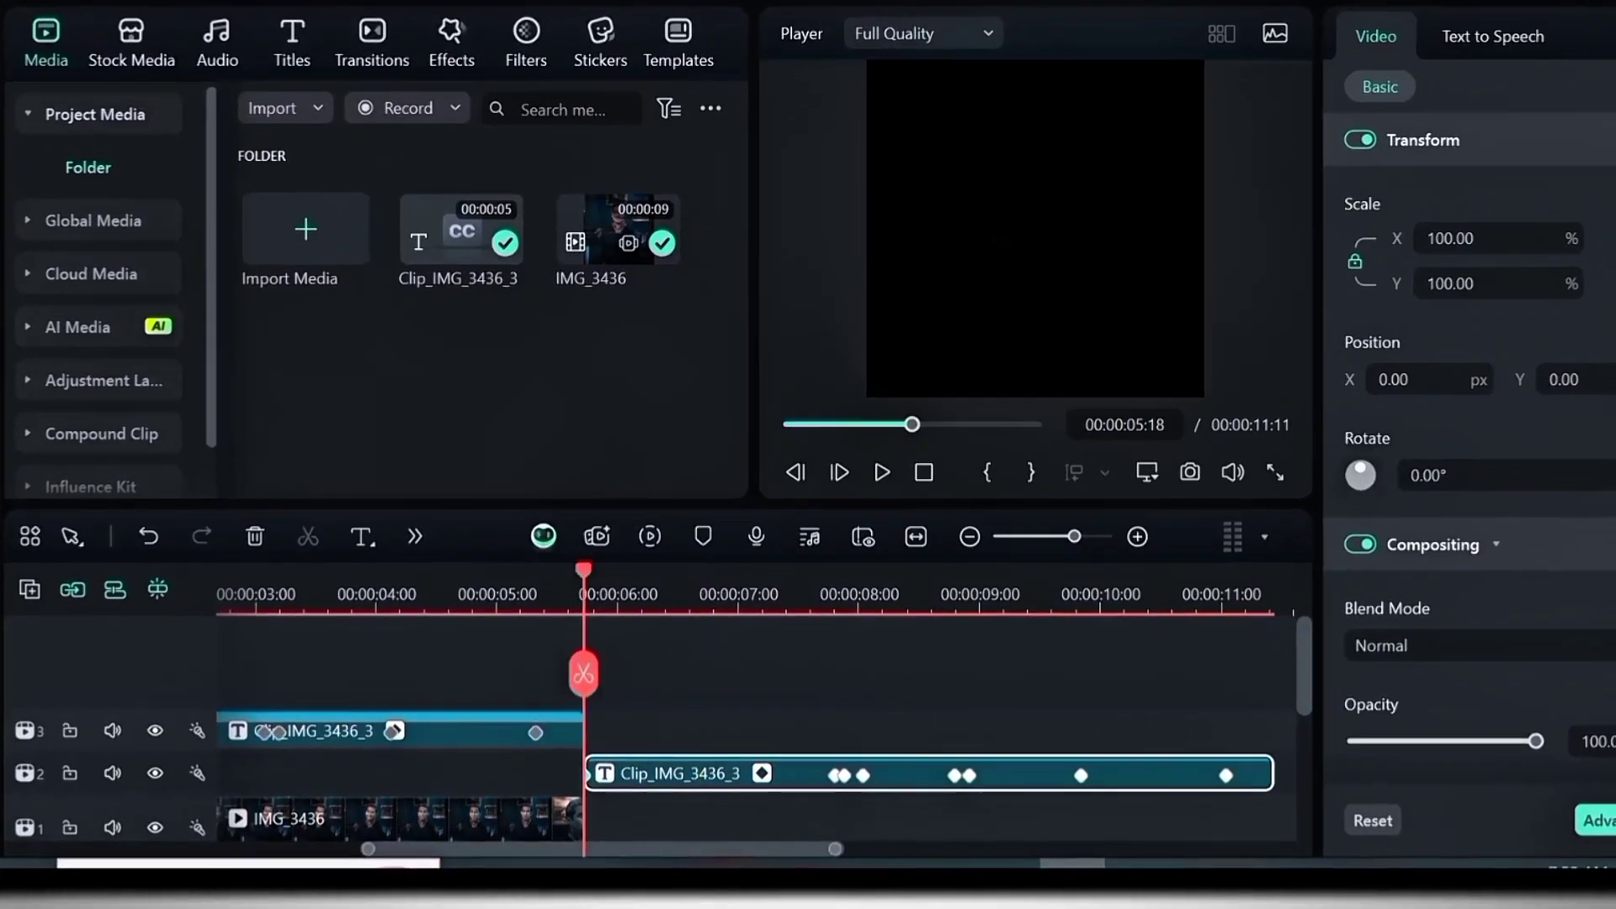
left_click_drag(763, 771, 441, 767)
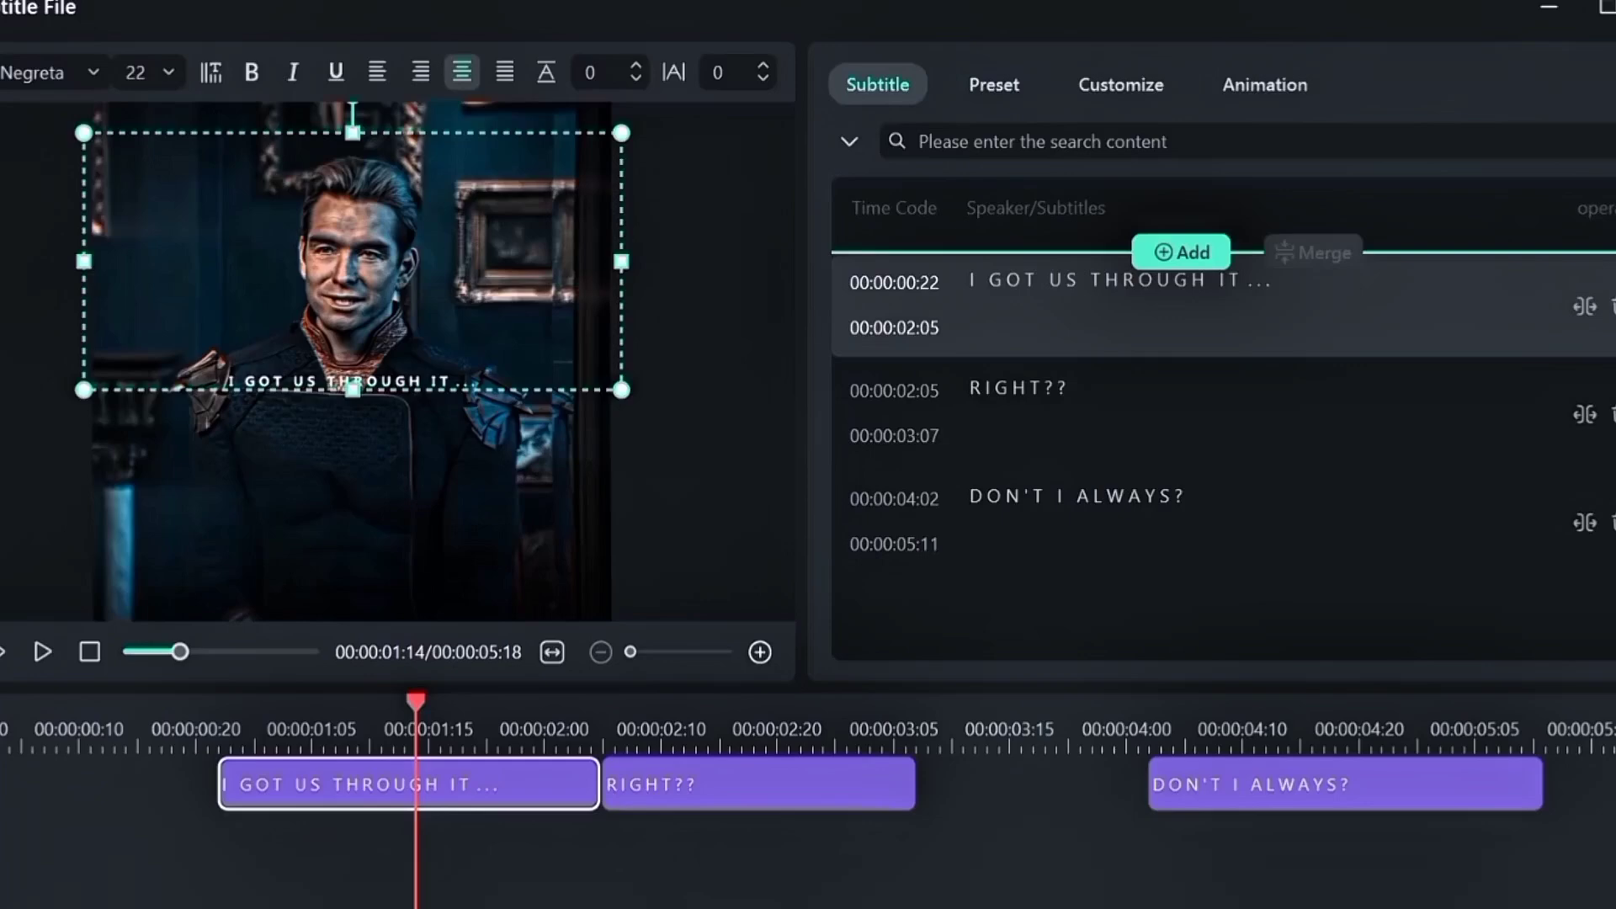
Enable the outline in the custom styling of the duplicate's first subtitle and set the outline colour to black.
left_click(1125, 73)
scroll(1199, 417, "down", 8)
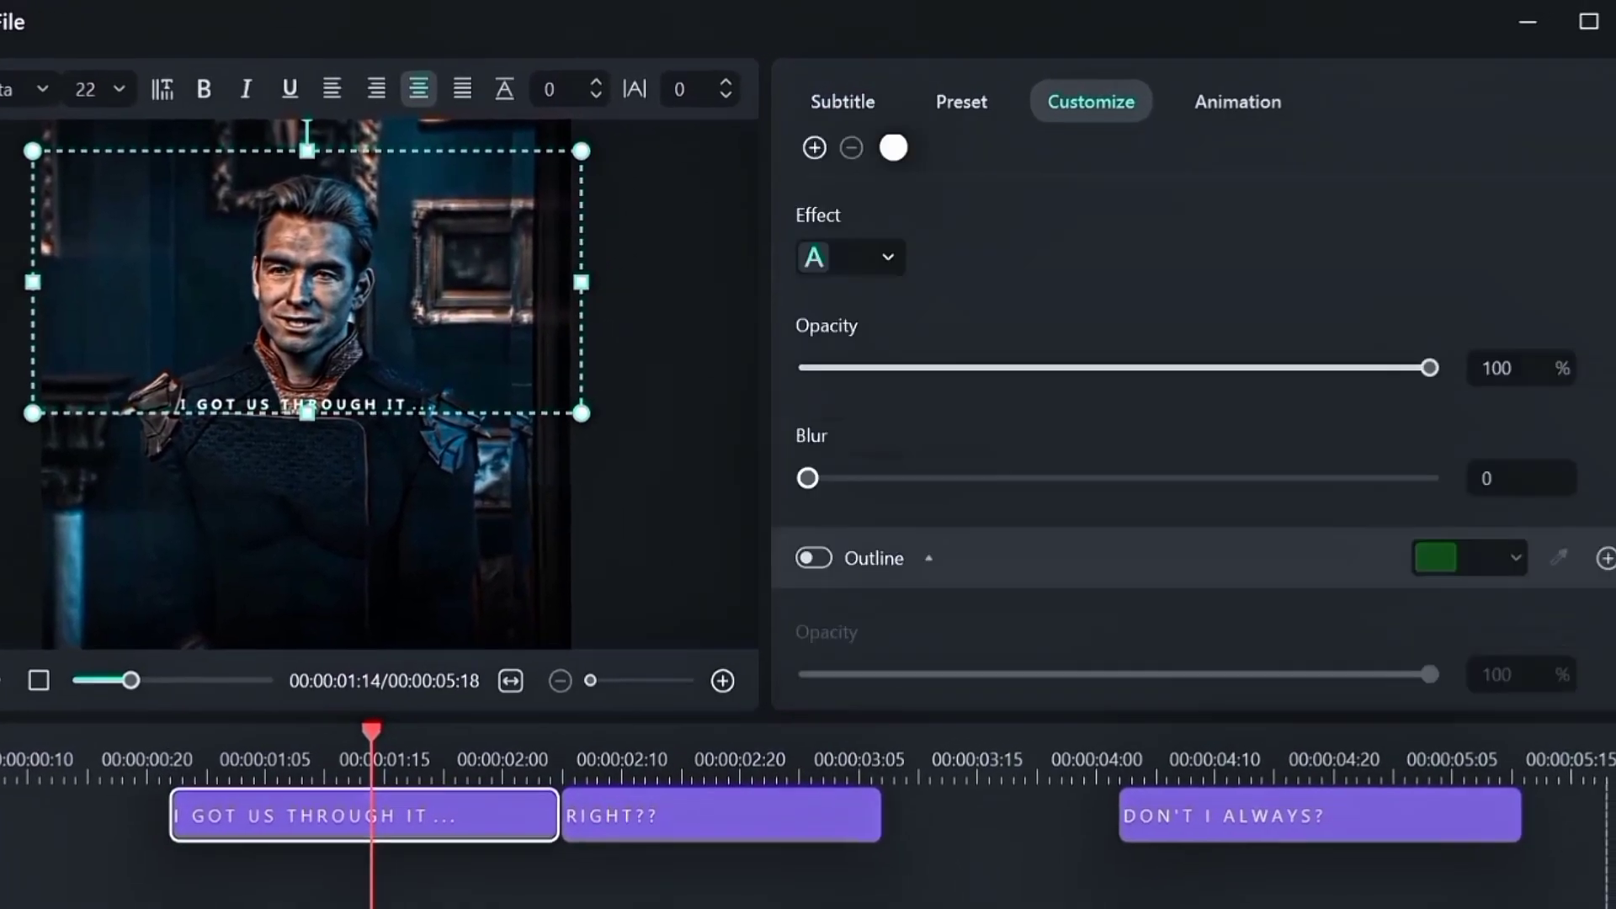
scroll(1199, 417, "up", 2)
left_click(824, 370)
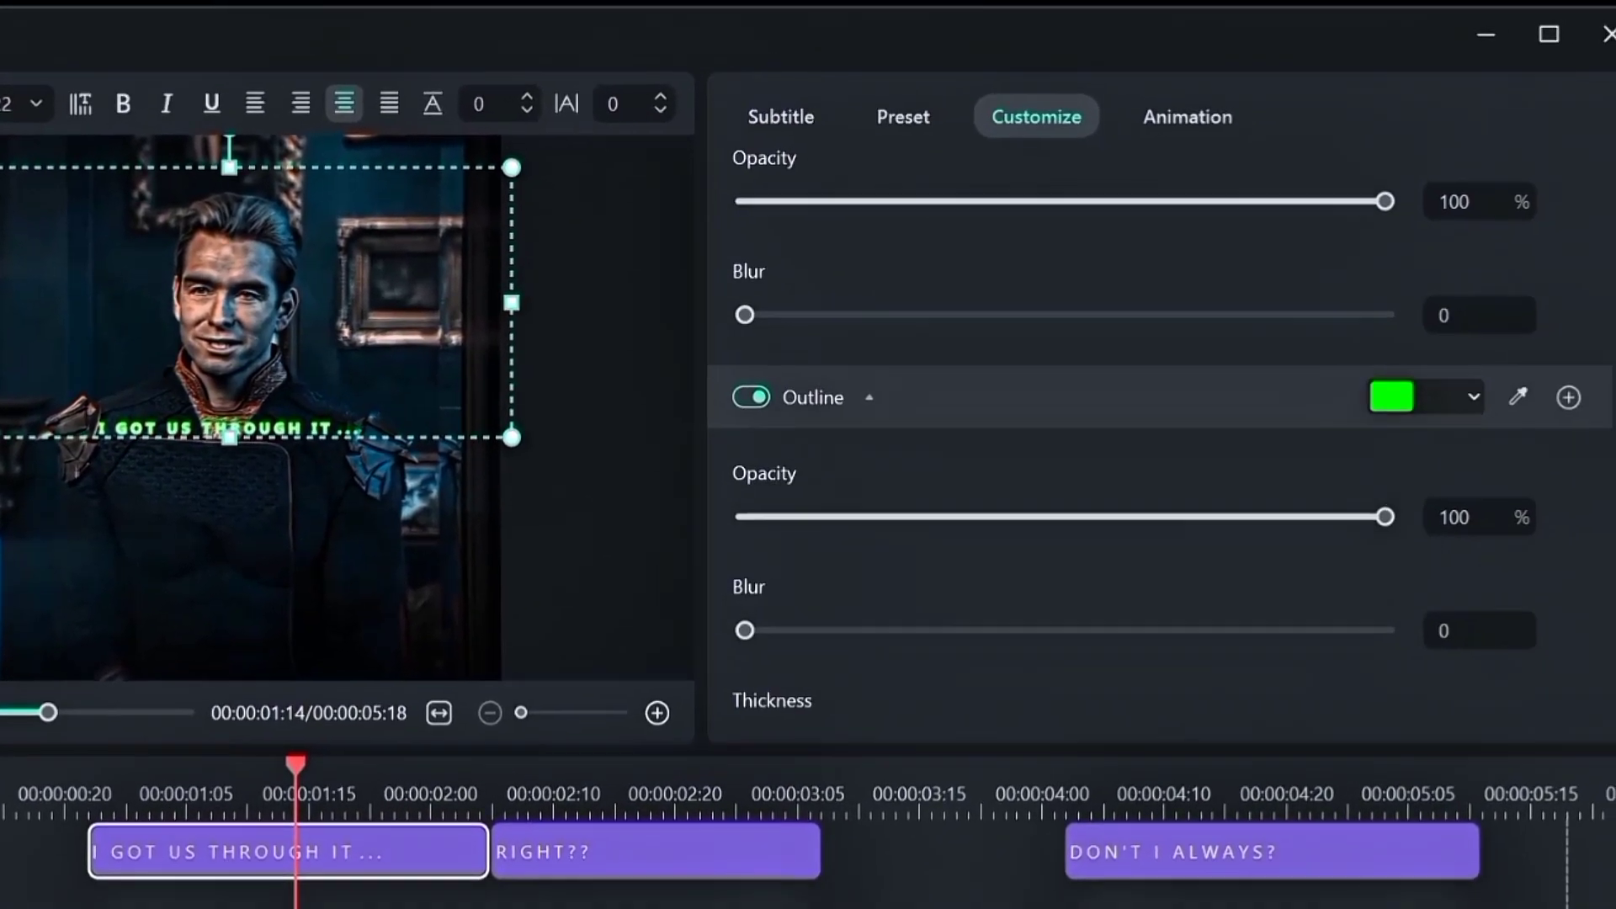
left_click(1439, 390)
left_click(1404, 595)
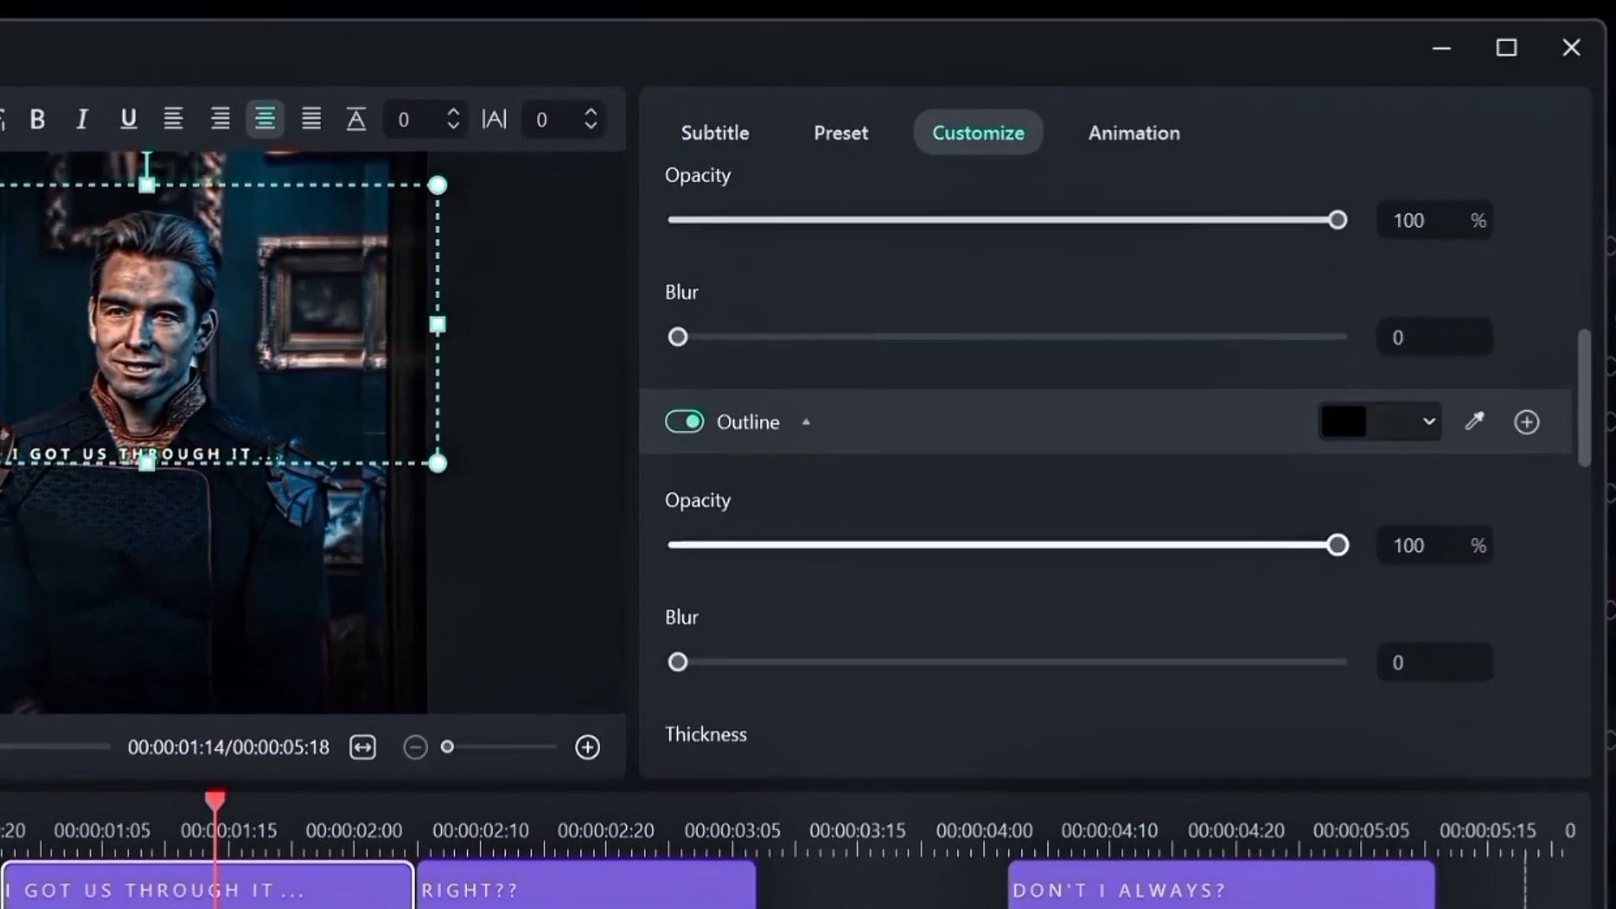
Set the black outline's thickness to 50, blur to 10 and opacity to 45%, and apply the style to all subtitles.
scroll(1115, 455, "down", 2)
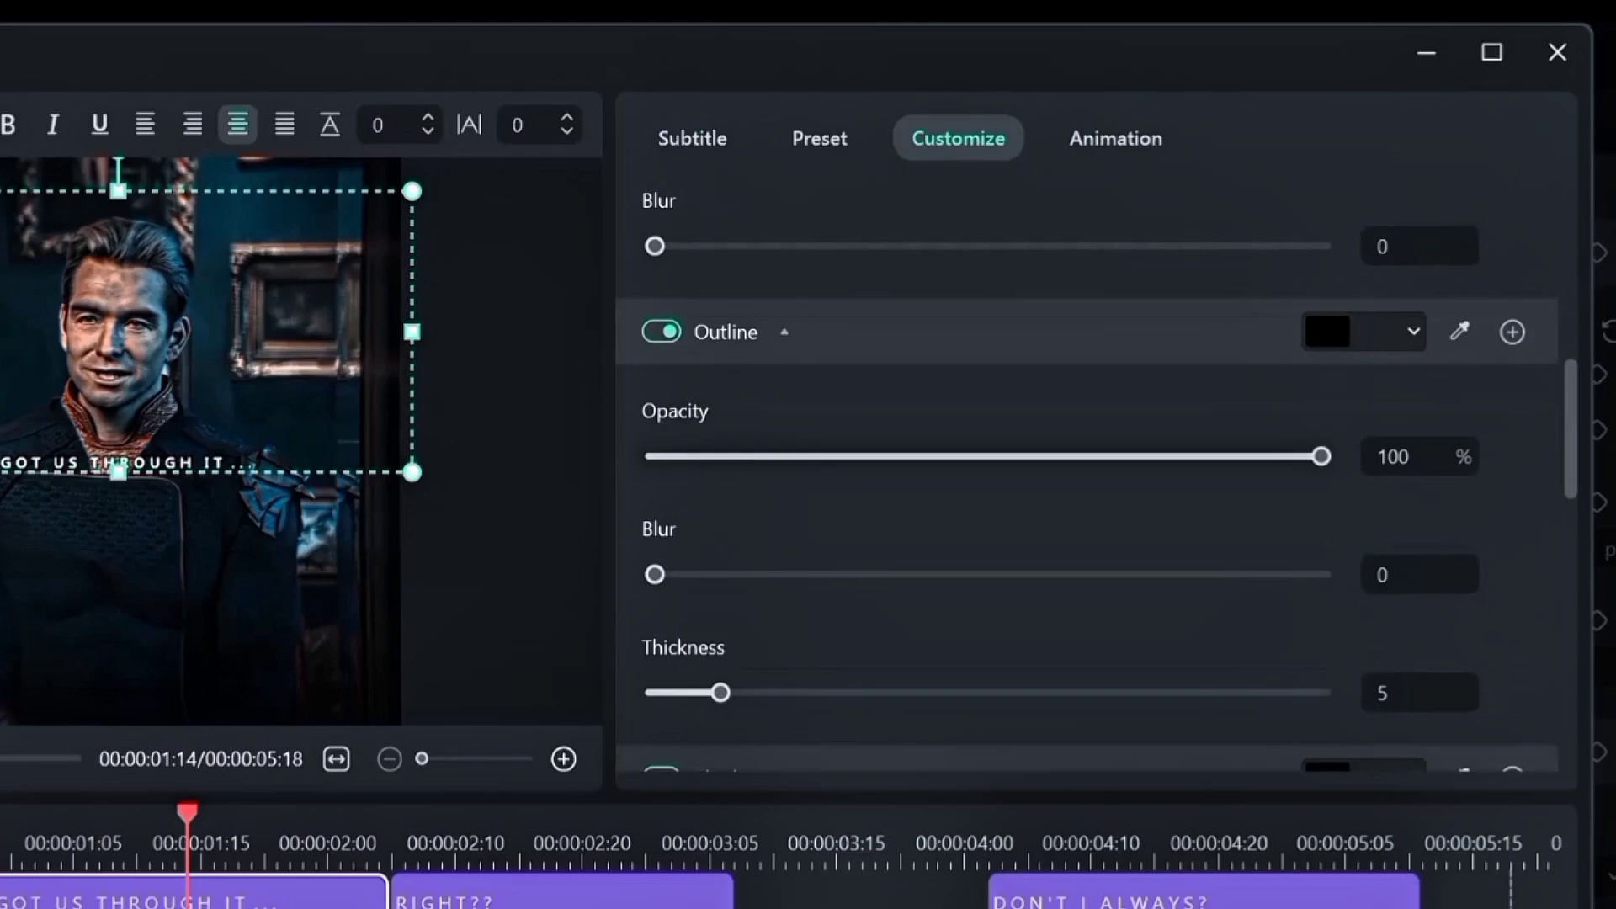
left_click_drag(744, 681, 1338, 680)
left_click_drag(593, 600, 1278, 600)
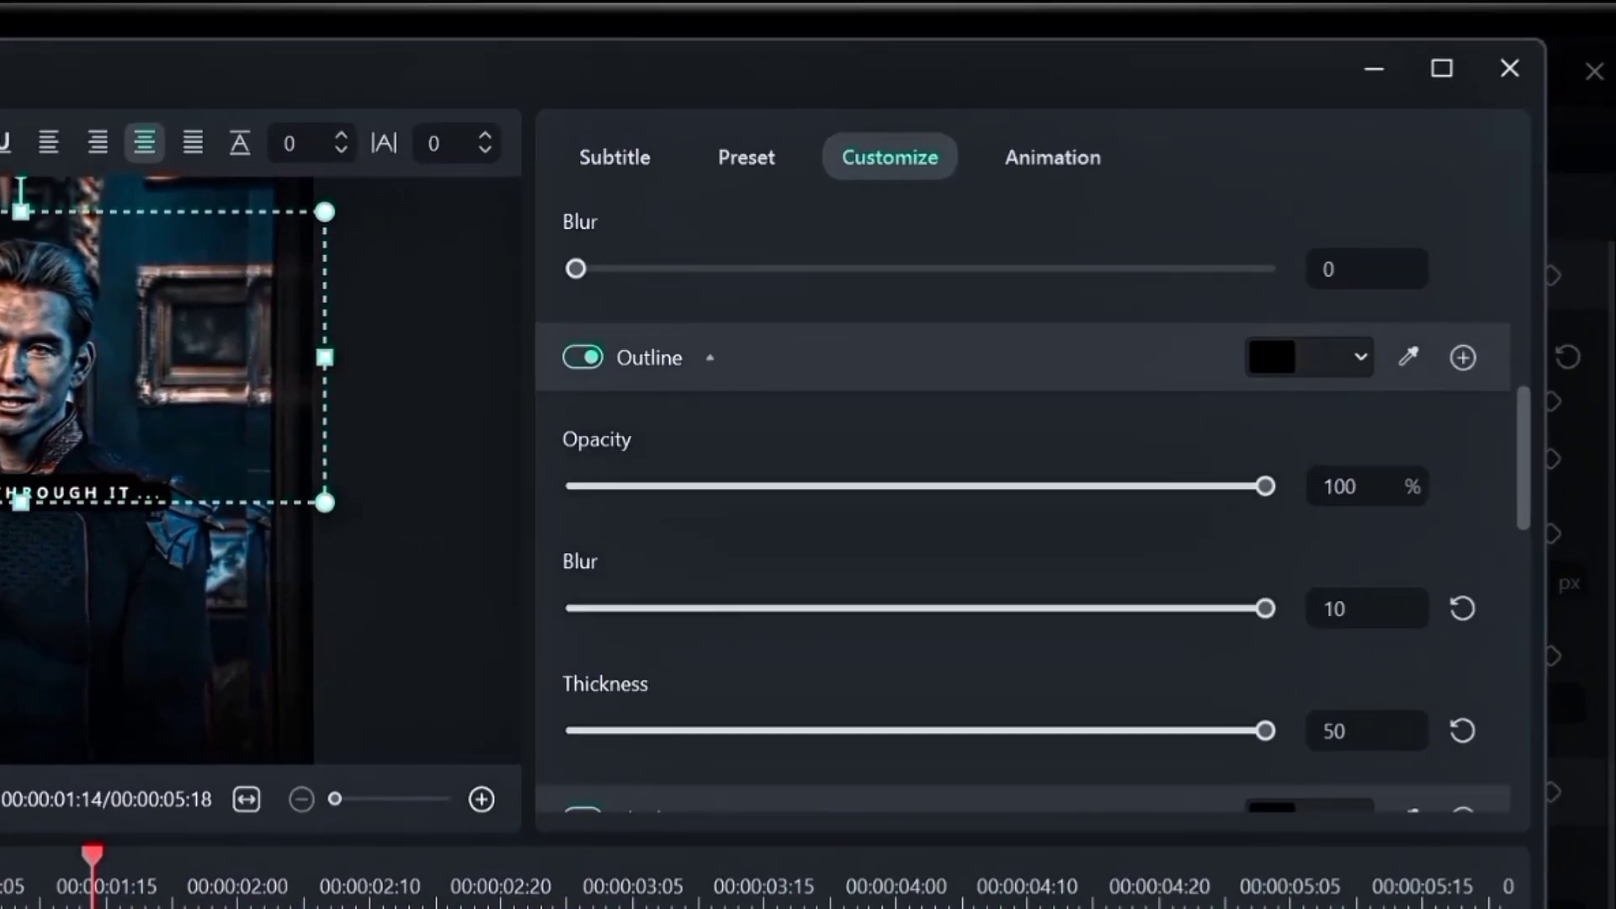
left_click_drag(1278, 479, 958, 479)
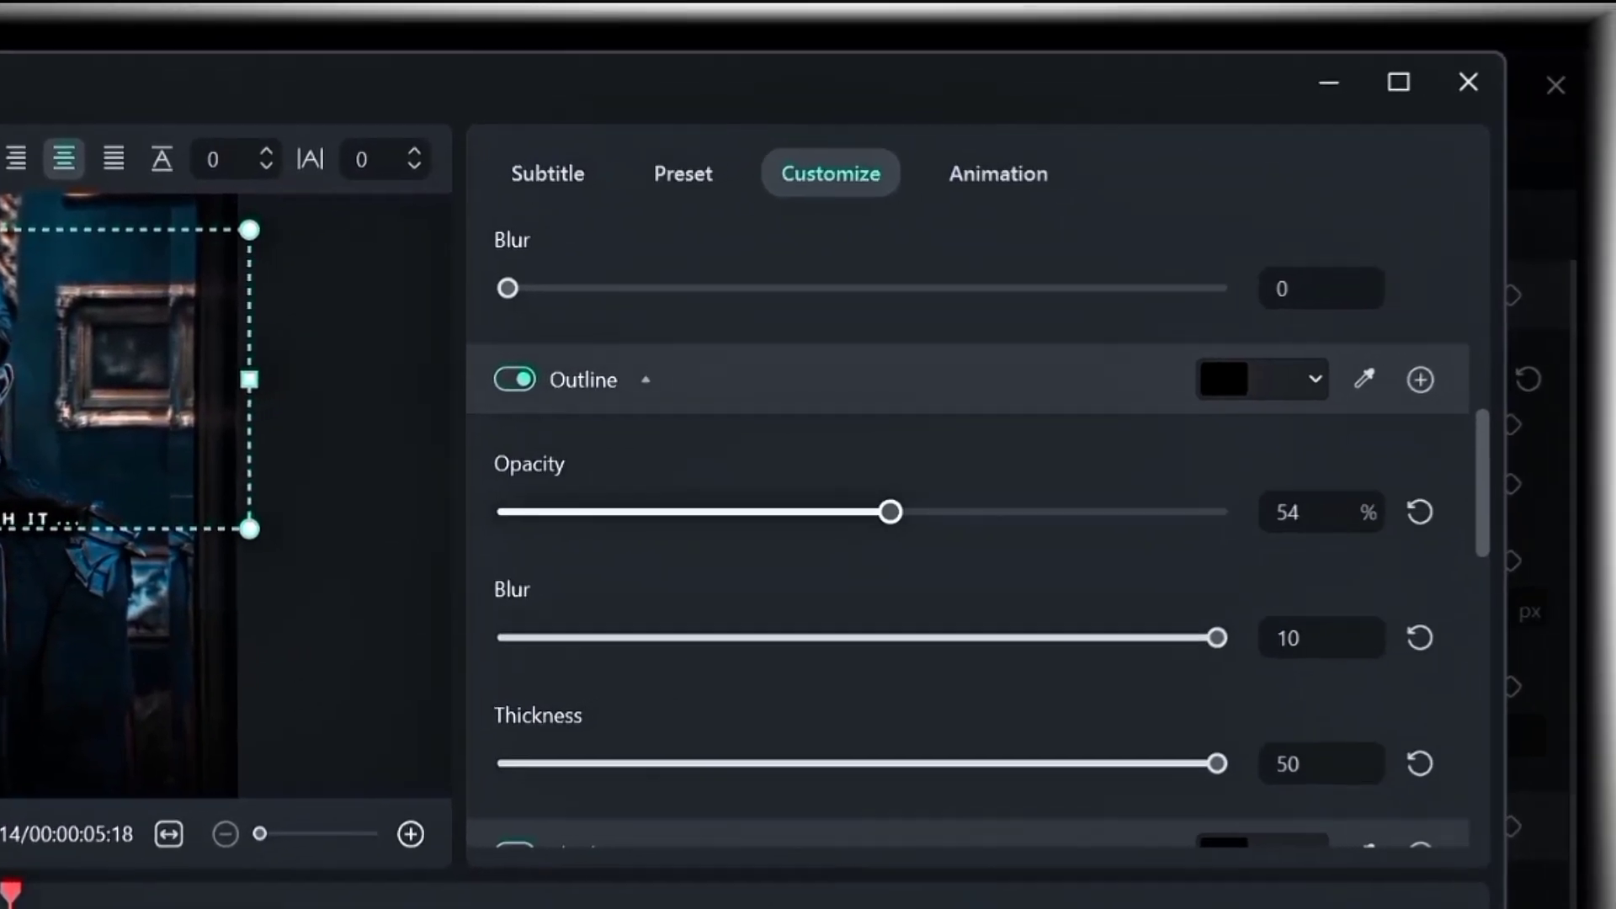
left_click_drag(878, 516, 832, 482)
left_click_drag(916, 429, 943, 428)
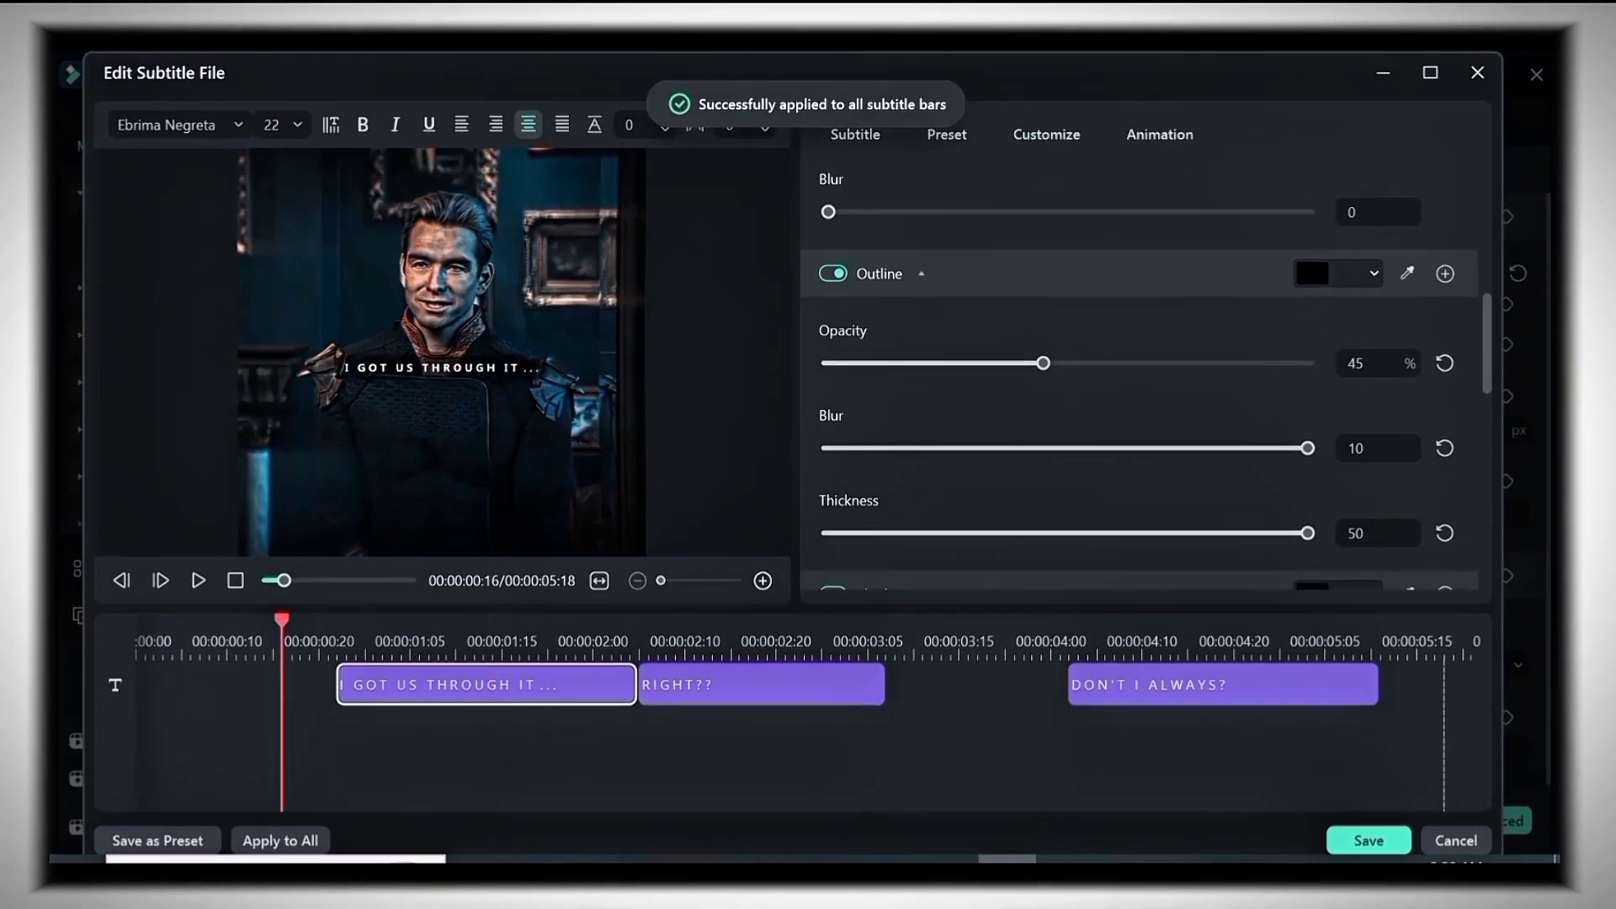
Play back the outlined subtitles in the subtitle editor and on the main timeline.
key("space")
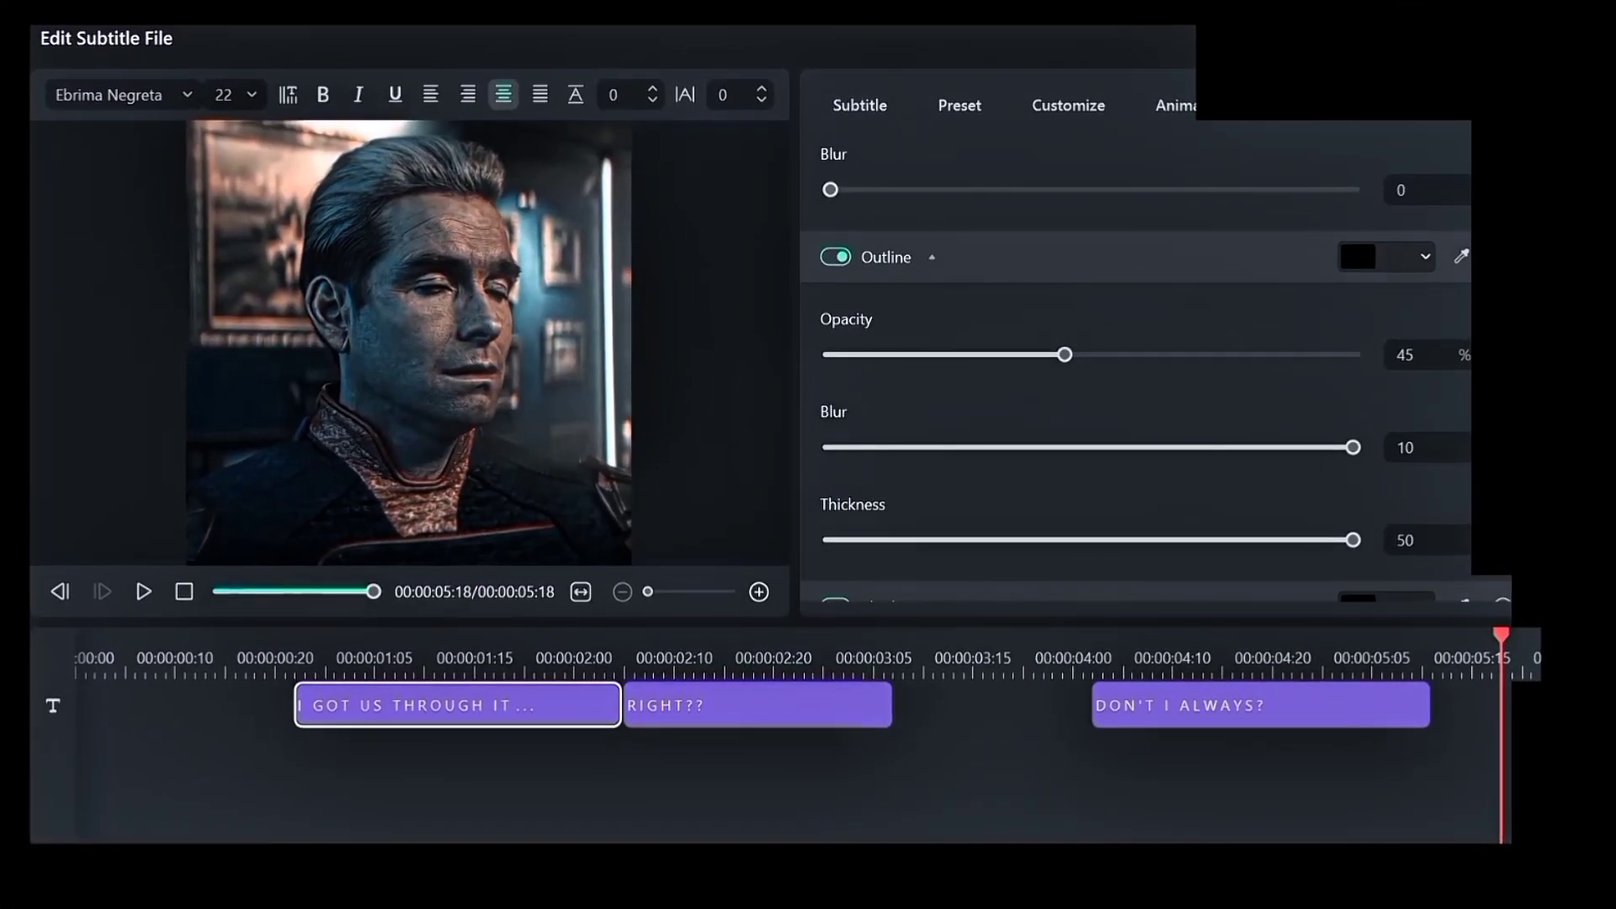
key("space")
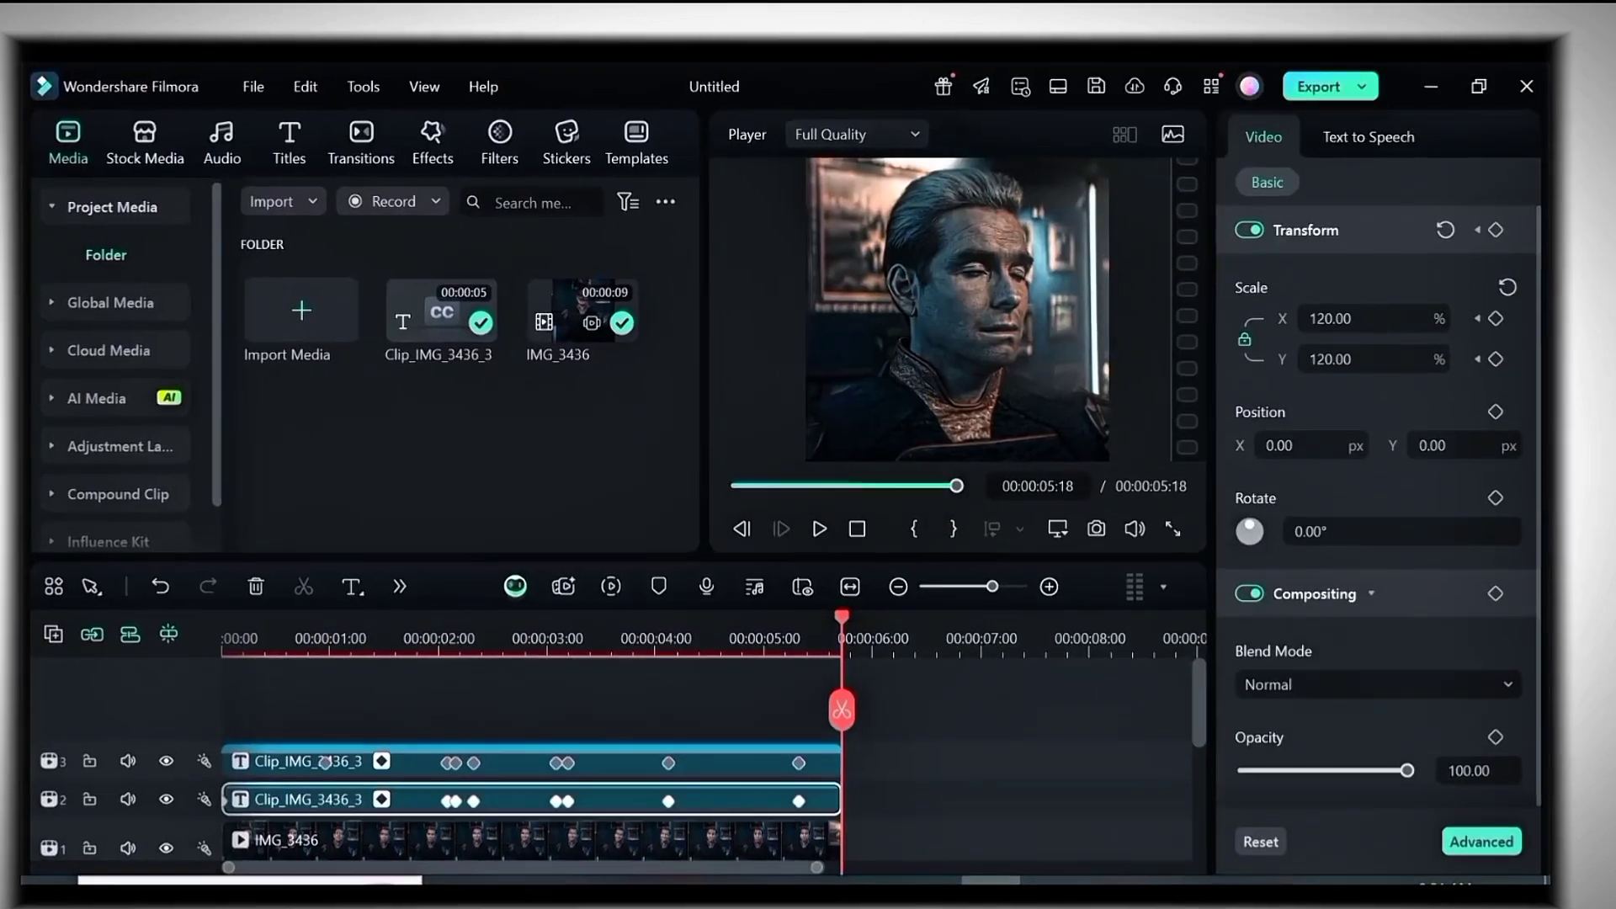
key("space")
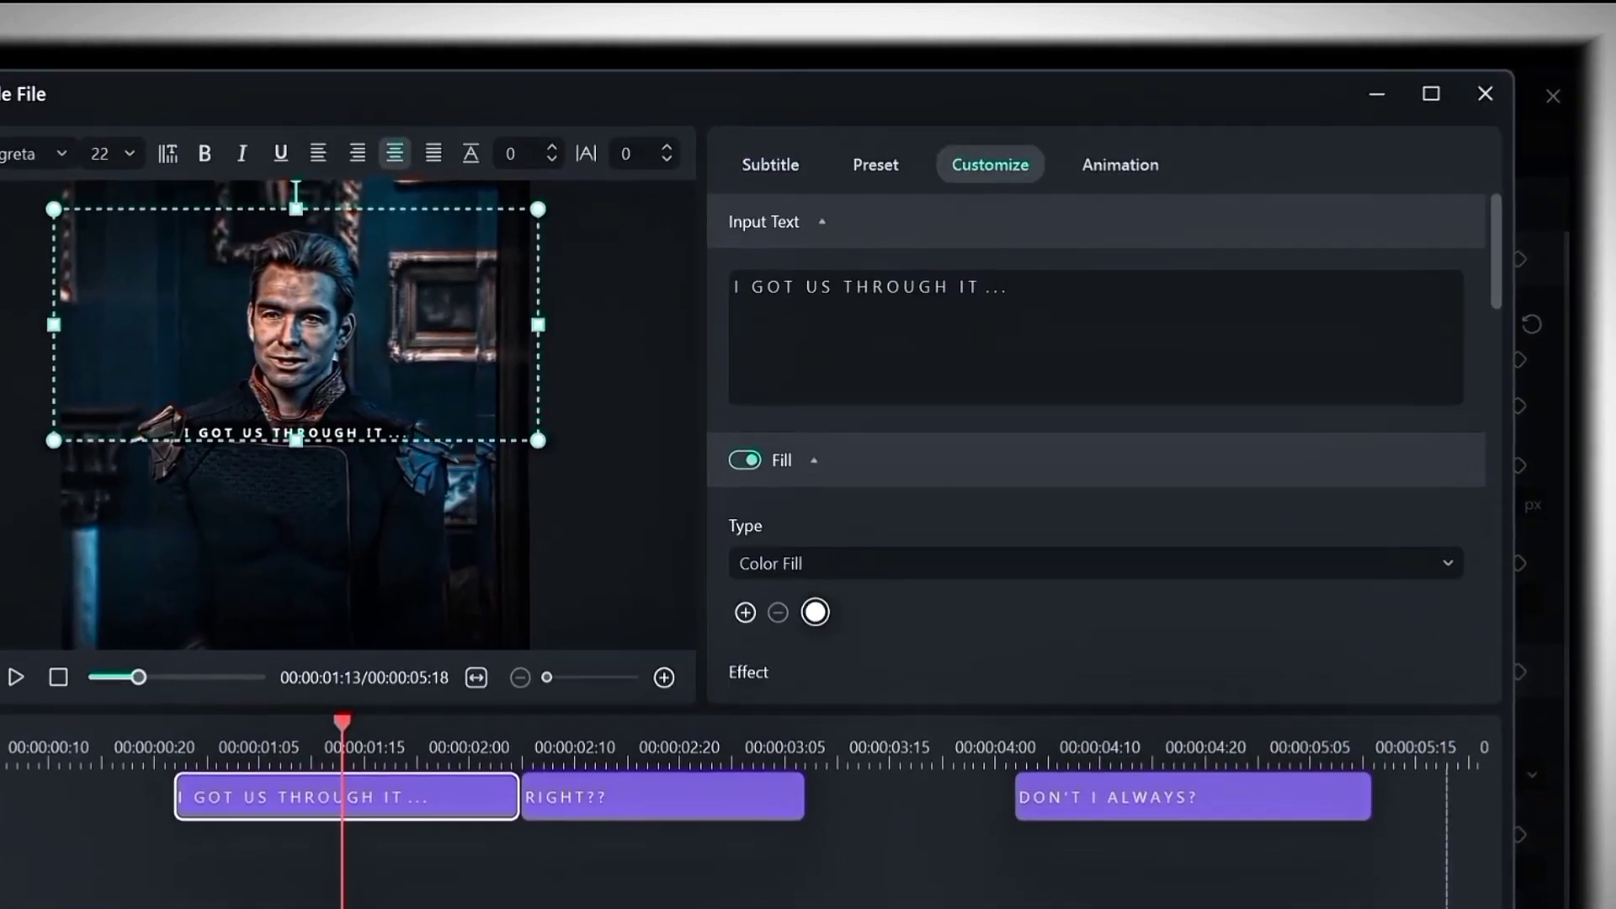
Fill all subtitles of the duplicate clip with black and save the subtitle edits.
left_click(818, 787)
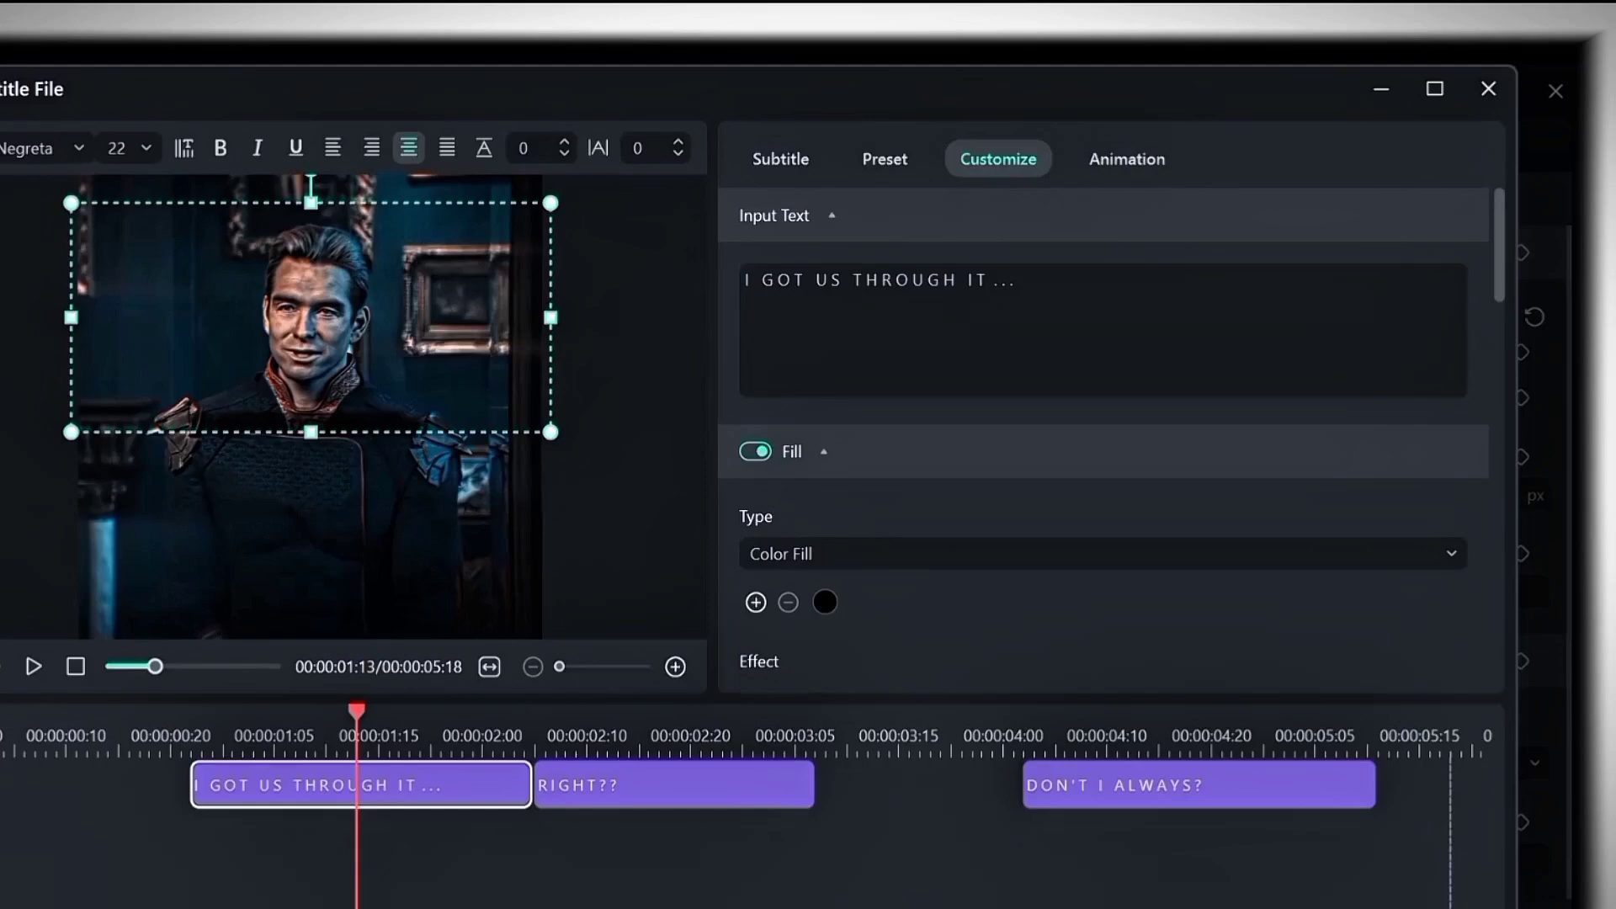
left_click(194, 902)
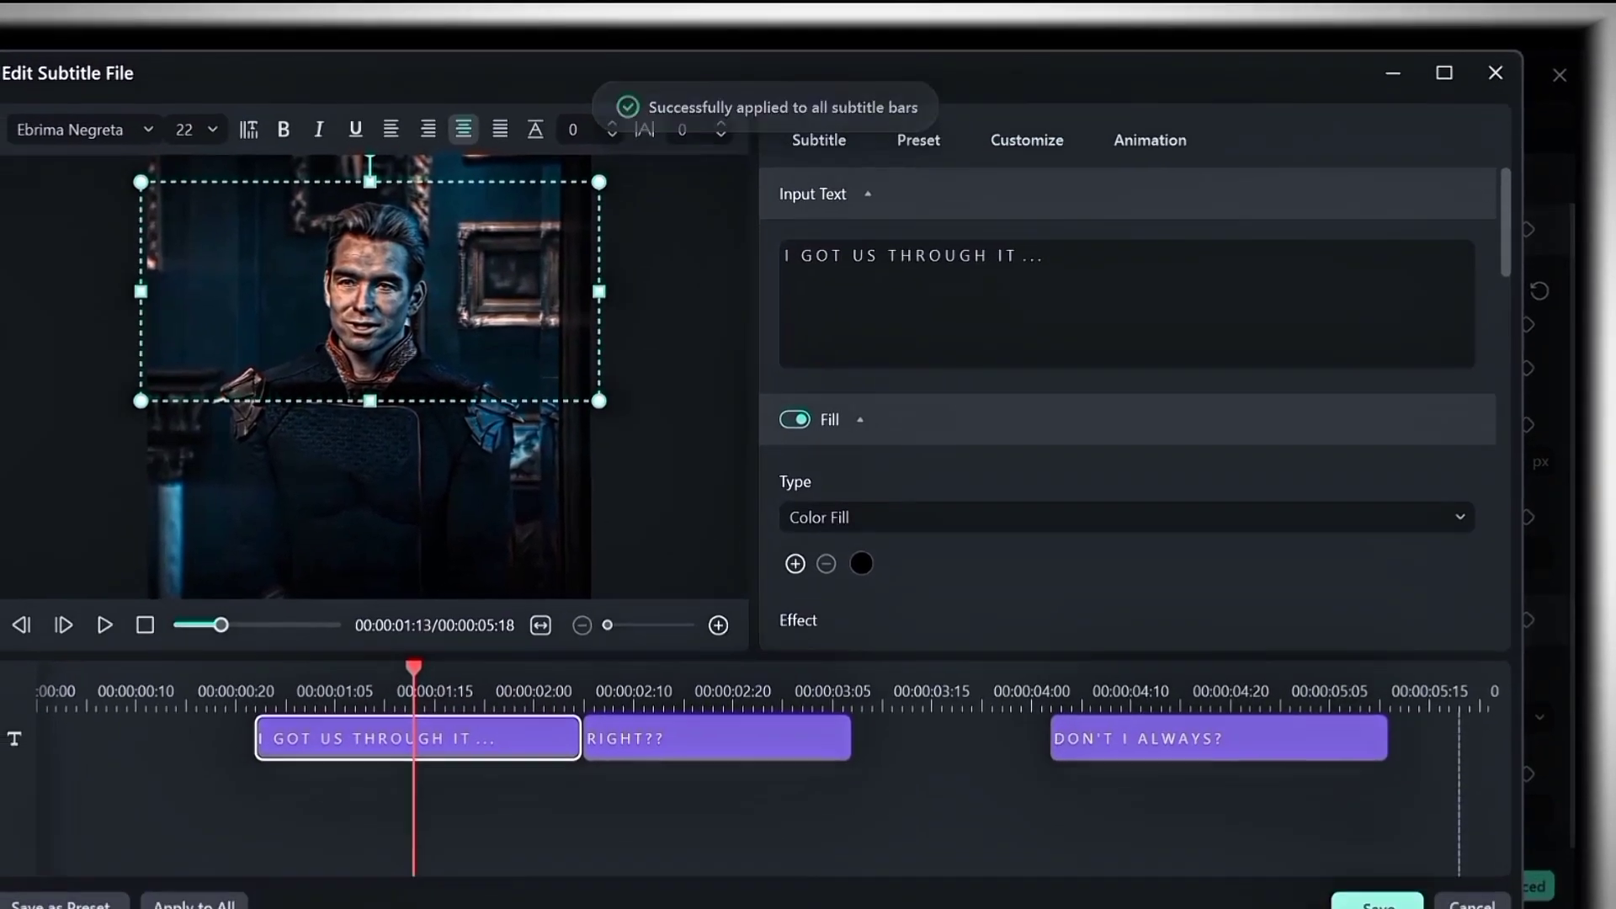
left_click(1371, 902)
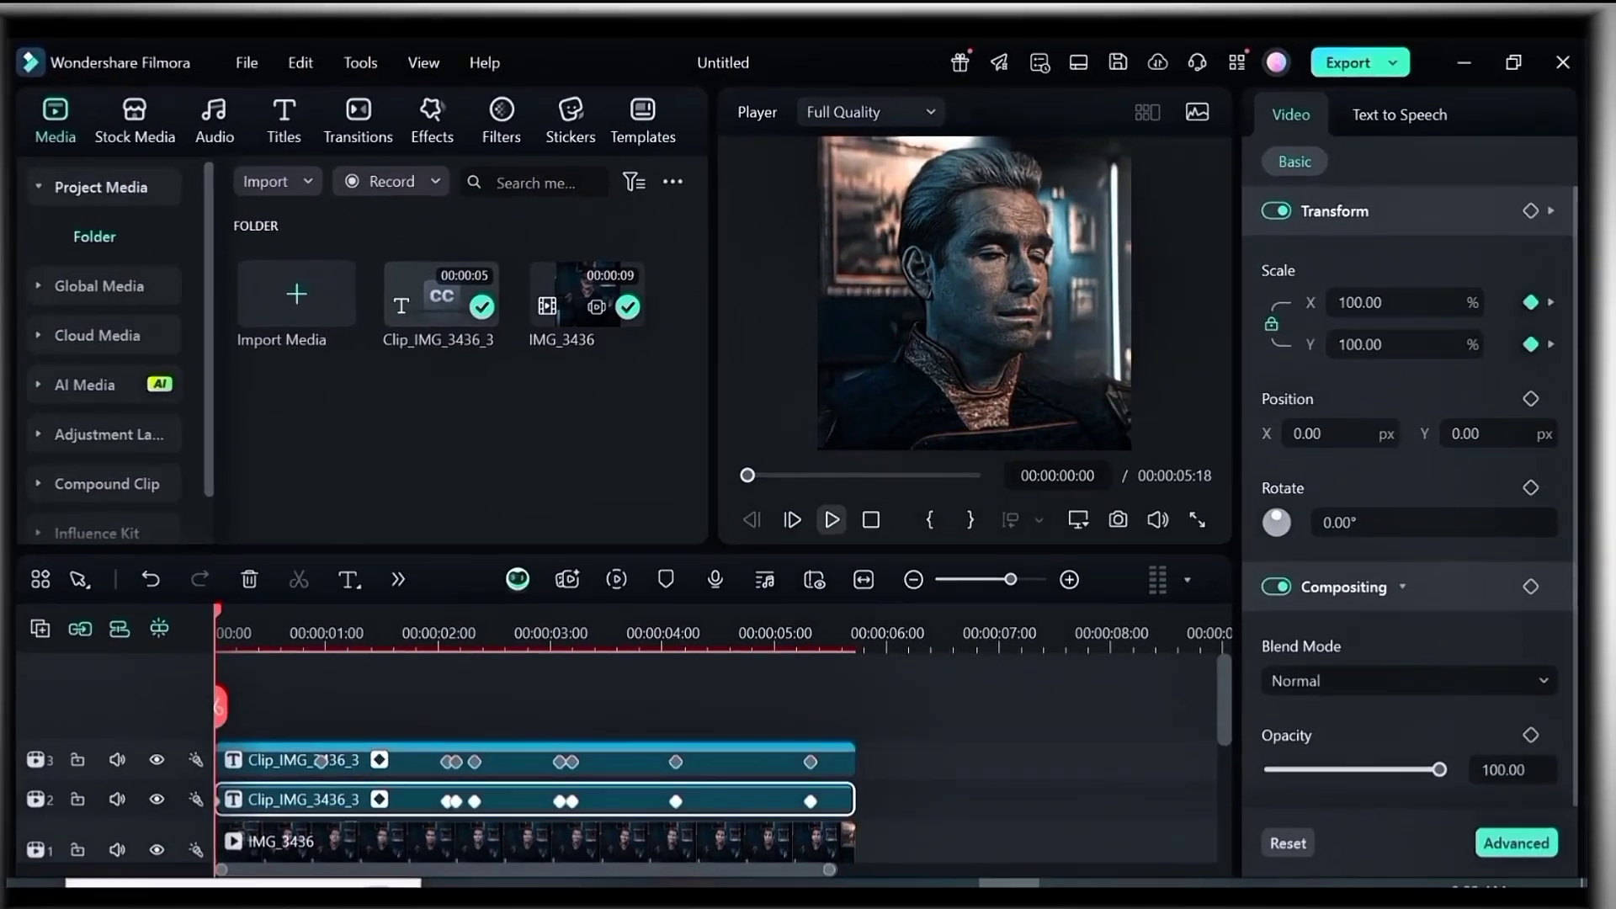